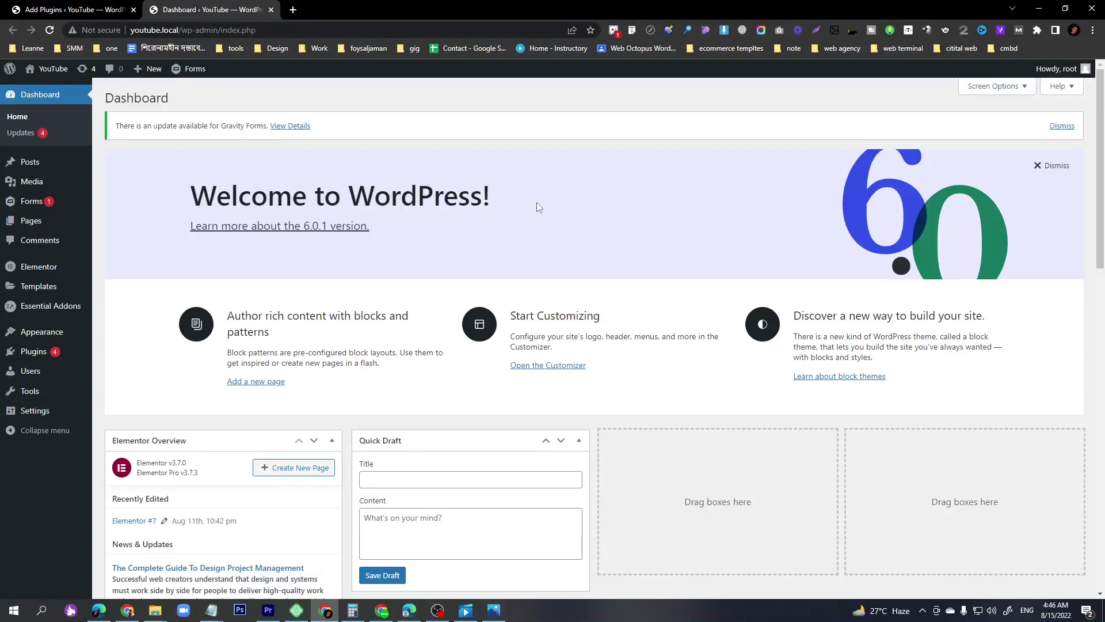
# Check the reference screenshot of the finished payment form, then go to the Gravity Forms Forms list.
pyautogui.click(494, 611)
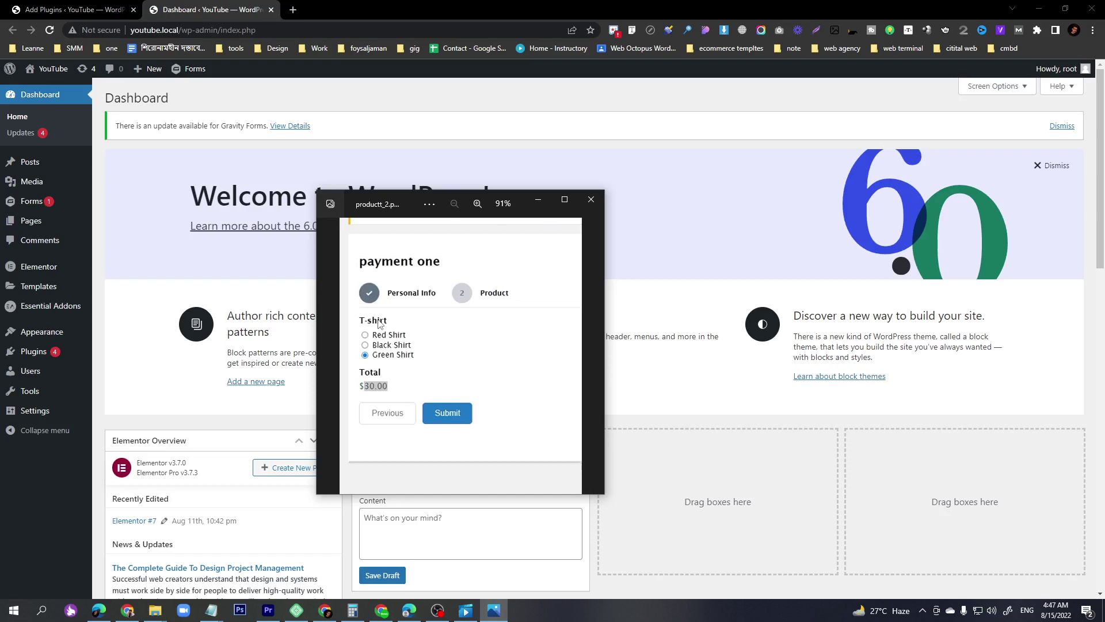
pyautogui.click(538, 200)
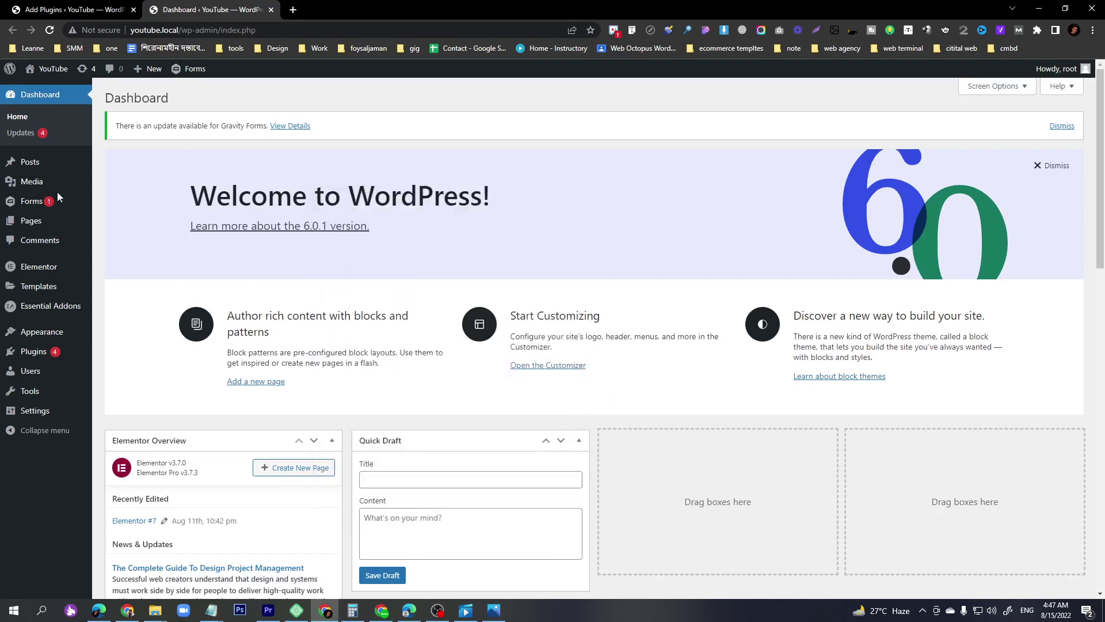
pyautogui.moveTo(26, 204)
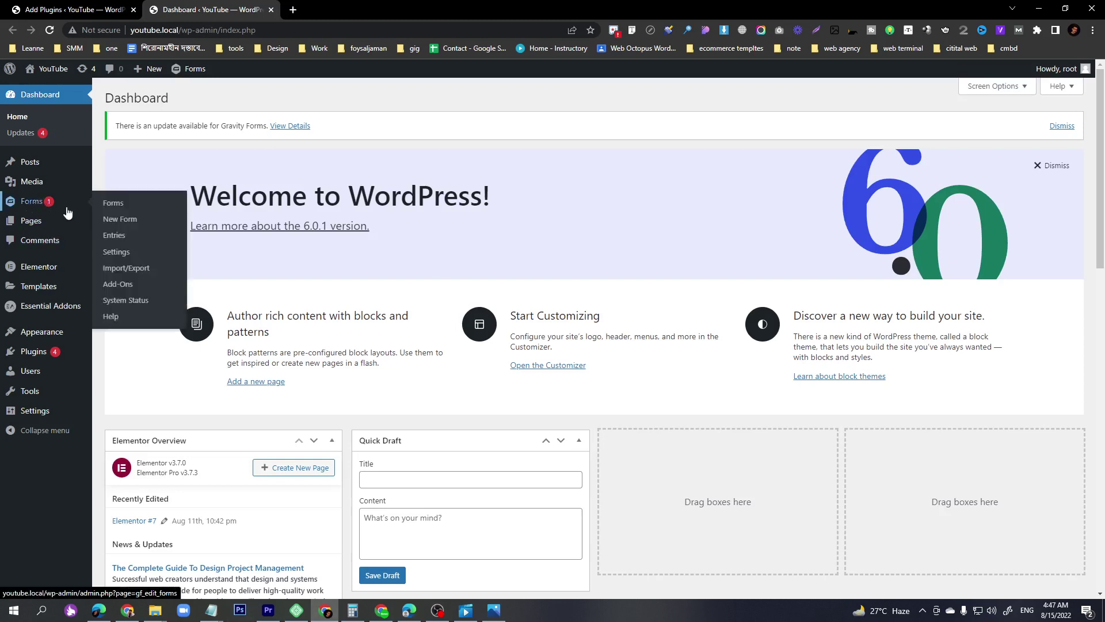
pyautogui.click(123, 207)
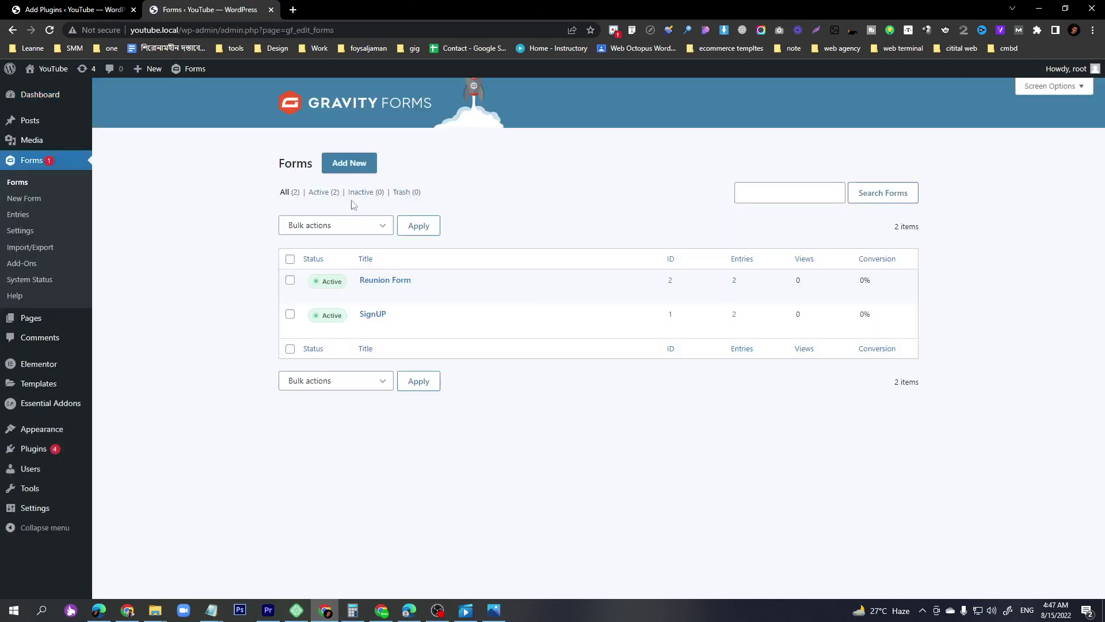
# Add a new form titled 'payment form' and open it in the form editor.
pyautogui.moveTo(391, 295)
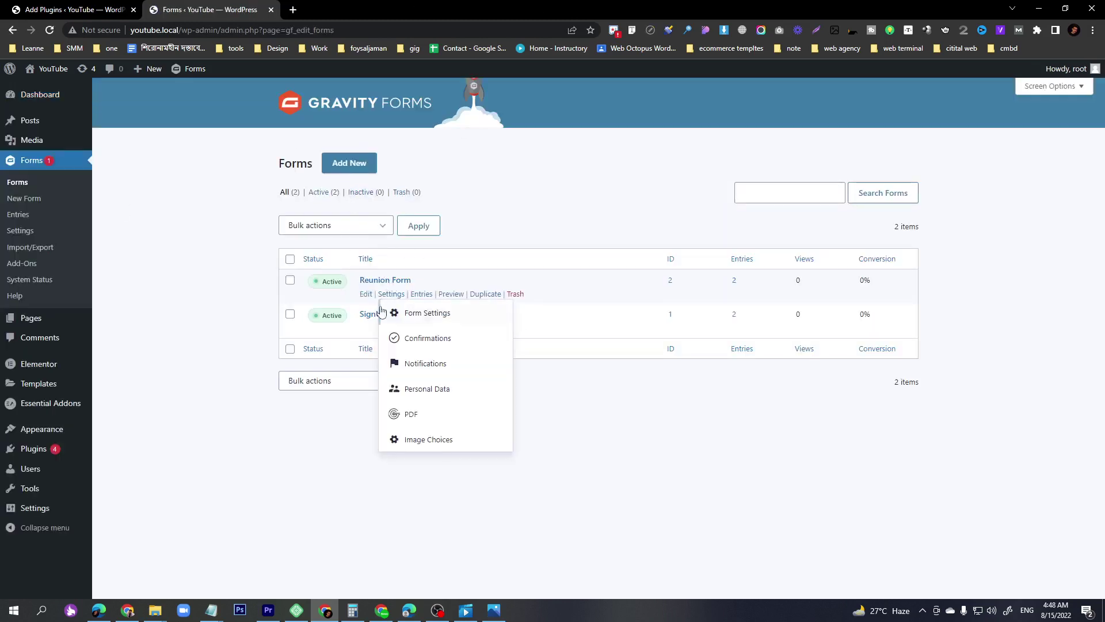
pyautogui.click(348, 169)
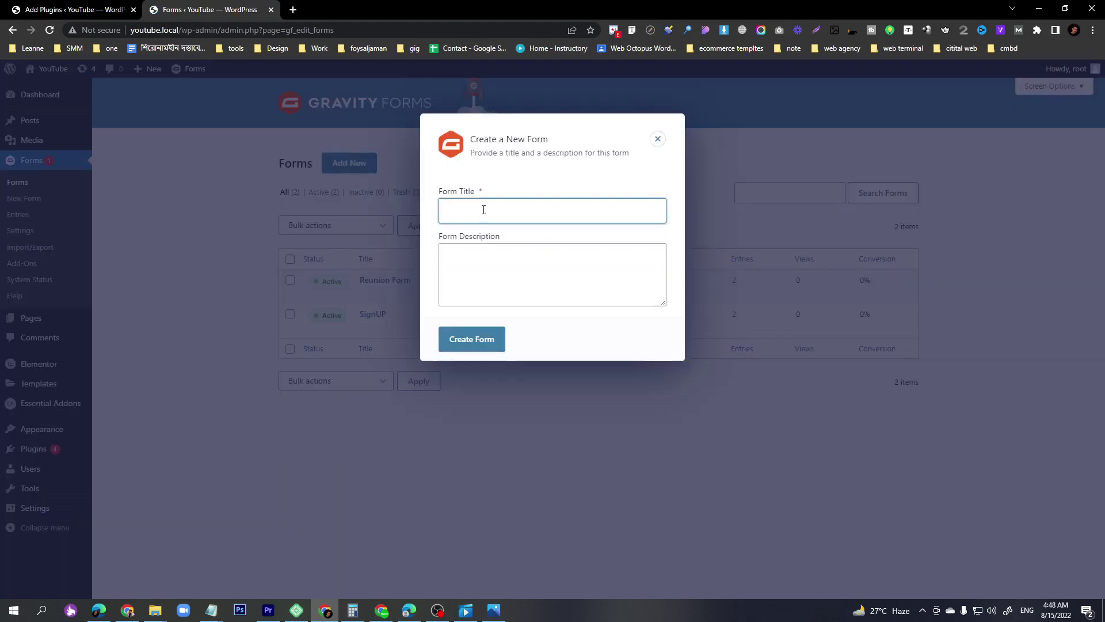
pyautogui.write('pamy')
pyautogui.press('BackSpace')
pyautogui.press('BackSpace')
pyautogui.write('ymebn')
pyautogui.press('BackSpace')
pyautogui.press('BackSpace')
pyautogui.write('tnt form')
pyautogui.click(486, 344)
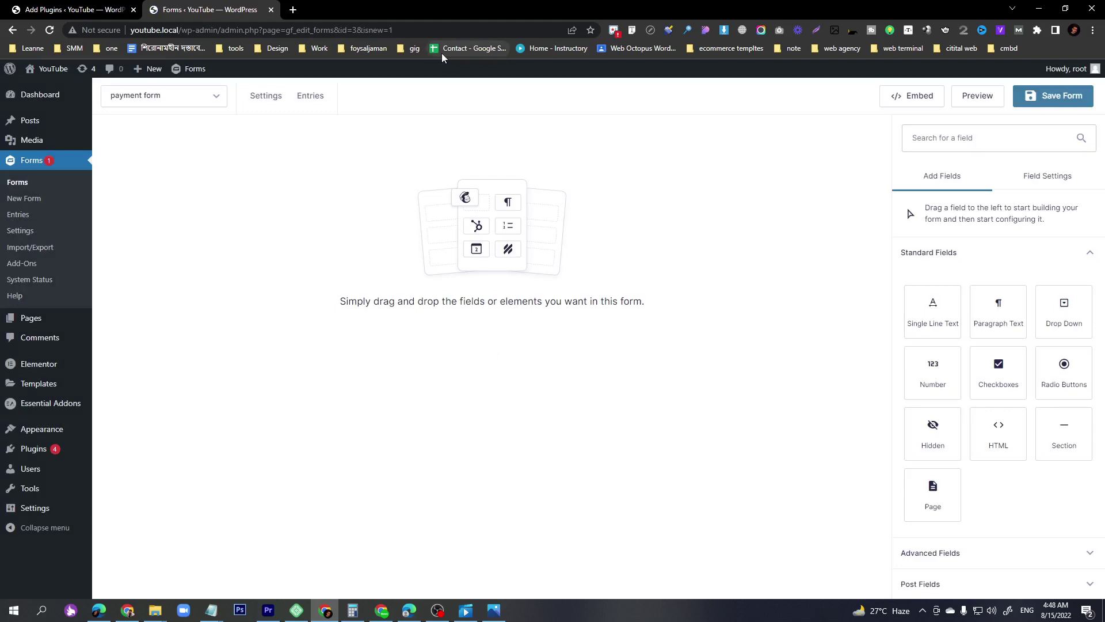
# Add a page break and set the form's progress indicator to Steps.
pyautogui.click(936, 496)
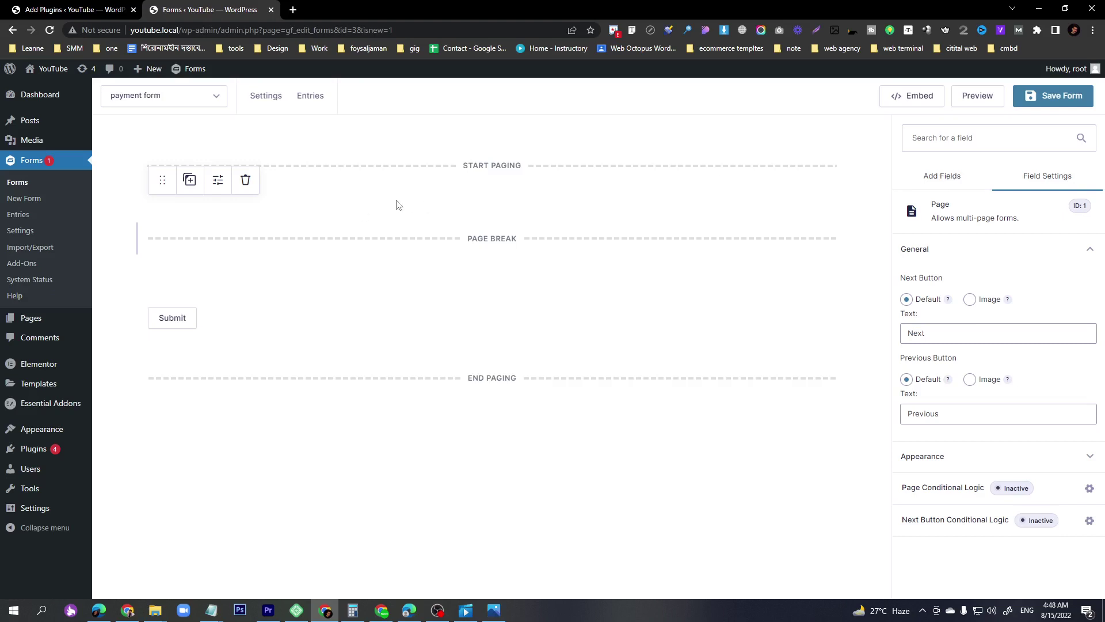
pyautogui.click(945, 182)
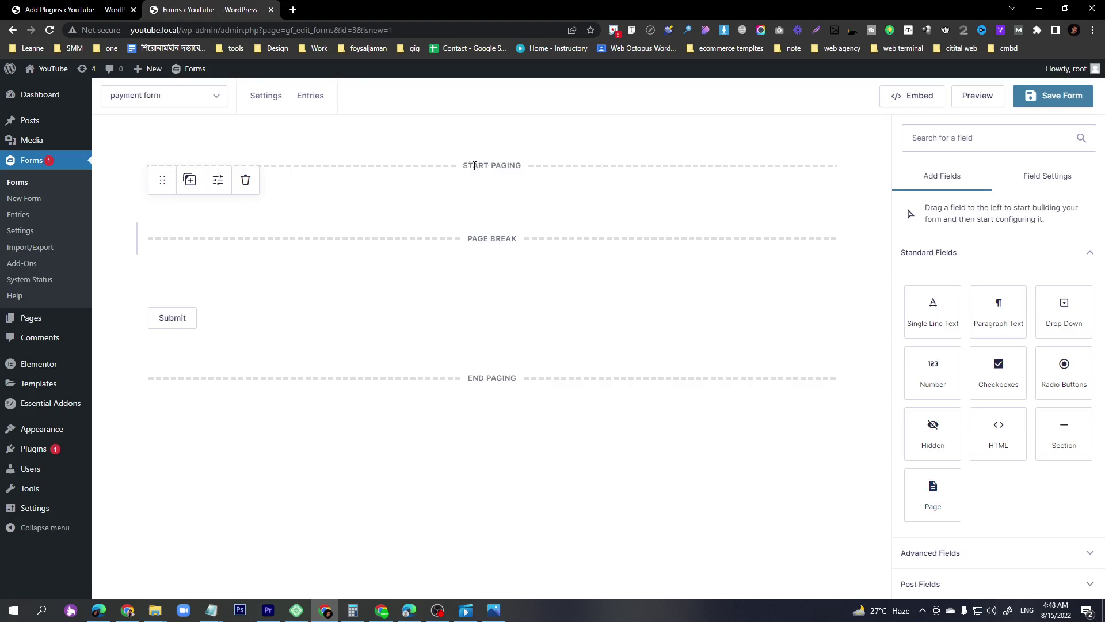
pyautogui.click(475, 181)
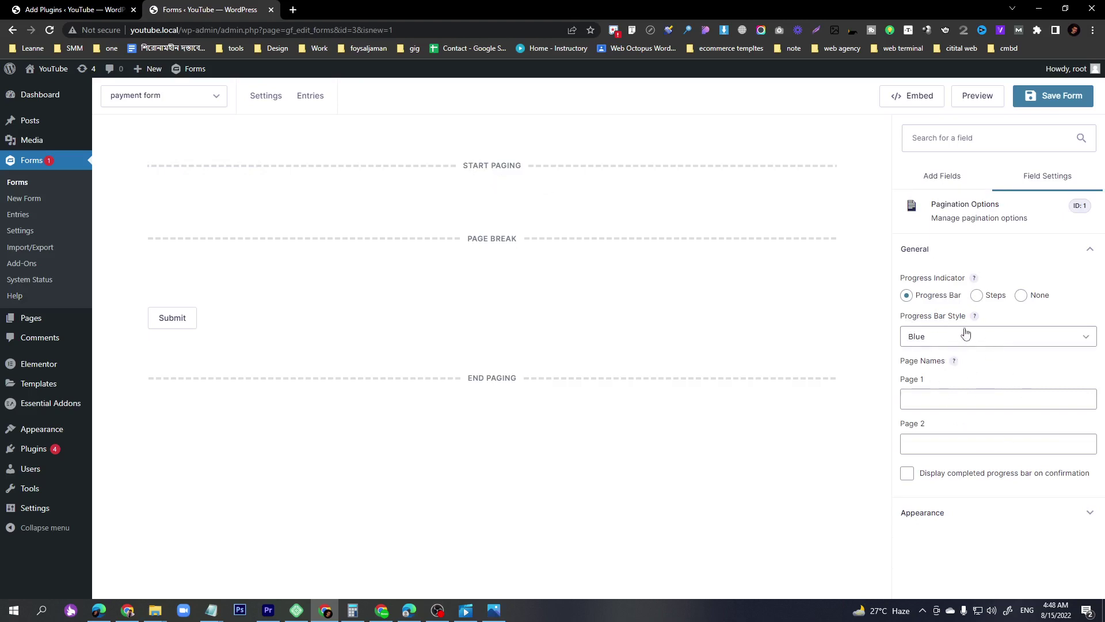
pyautogui.click(952, 297)
pyautogui.click(977, 296)
pyautogui.click(1021, 296)
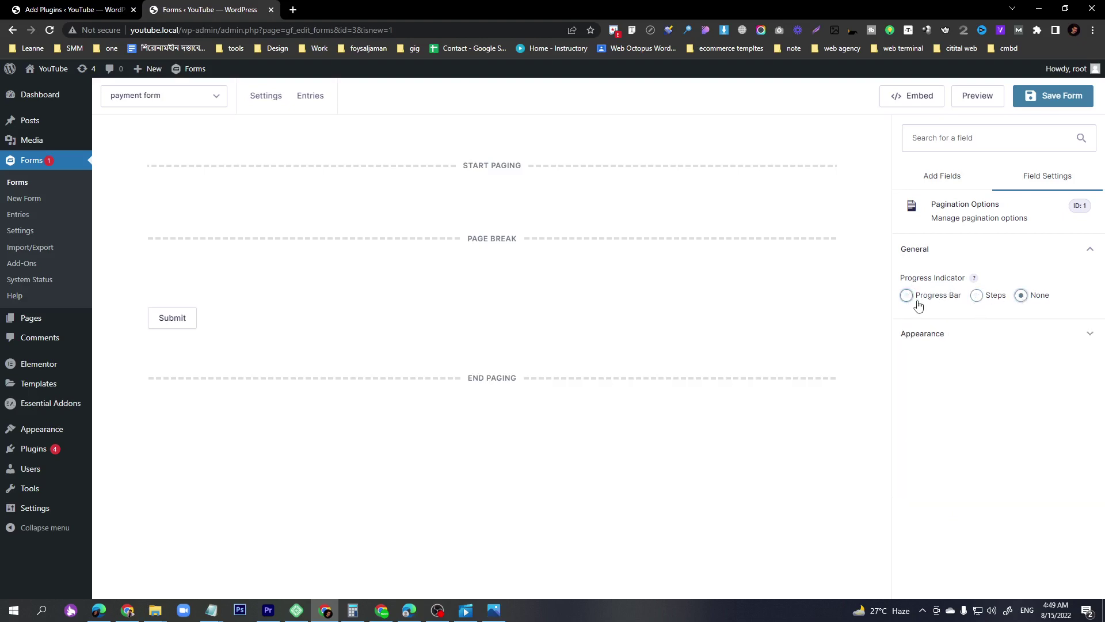
pyautogui.click(977, 296)
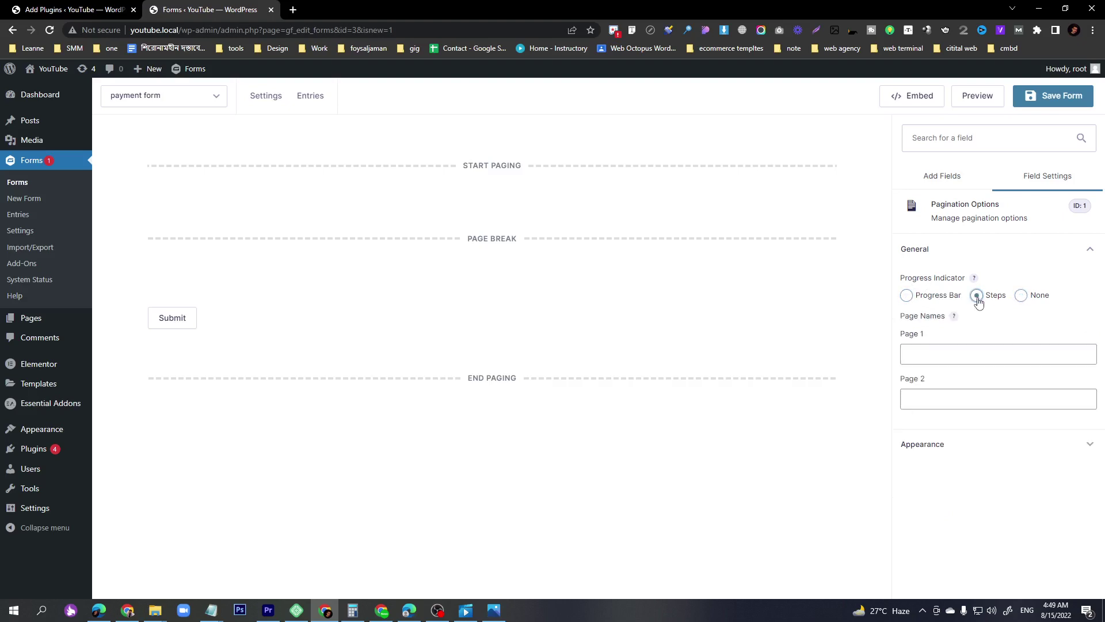
# Name page 1 'Contact Info' and page 2 'Product'.
pyautogui.click(944, 359)
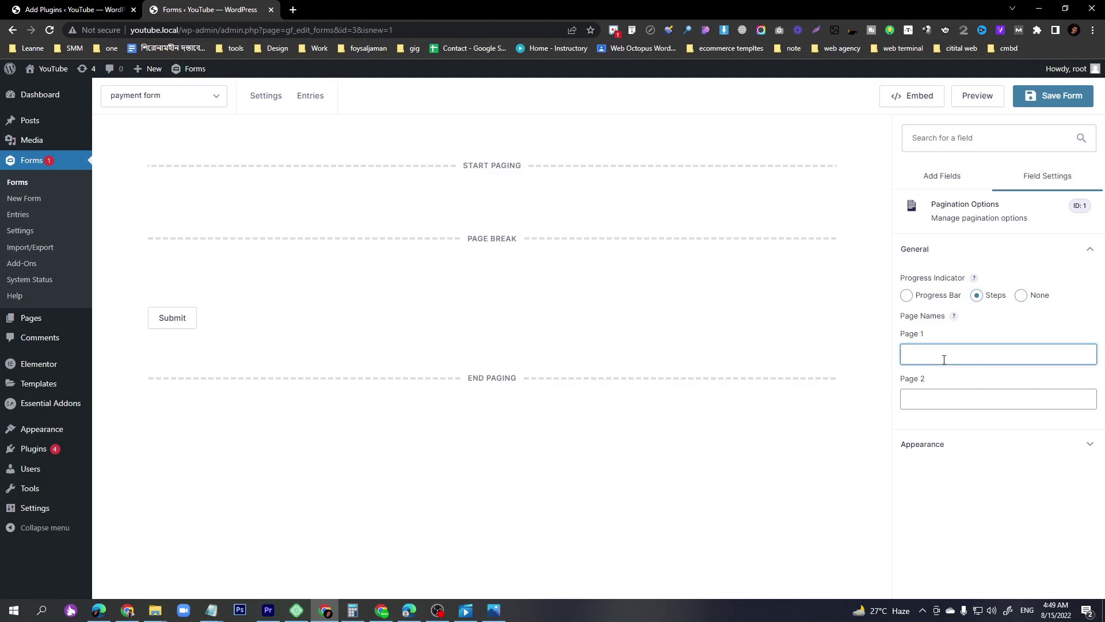
pyautogui.write('Contact Info')
pyautogui.click(955, 402)
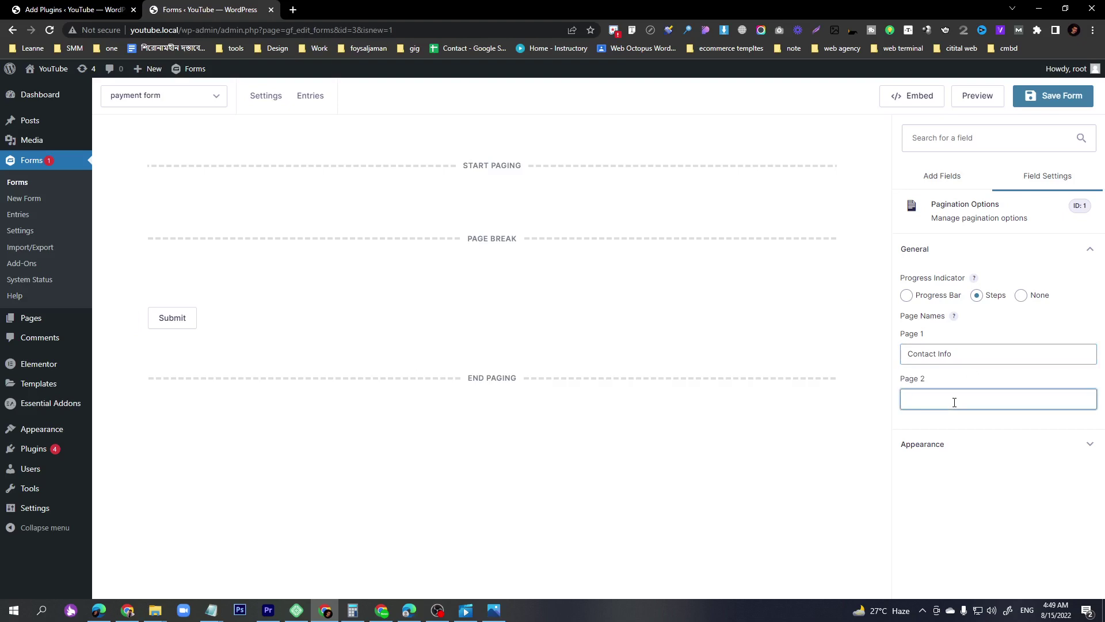
pyautogui.write('Procut')
pyautogui.press('BackSpace')
pyautogui.press('BackSpace')
pyautogui.write('duct')
pyautogui.click(502, 196)
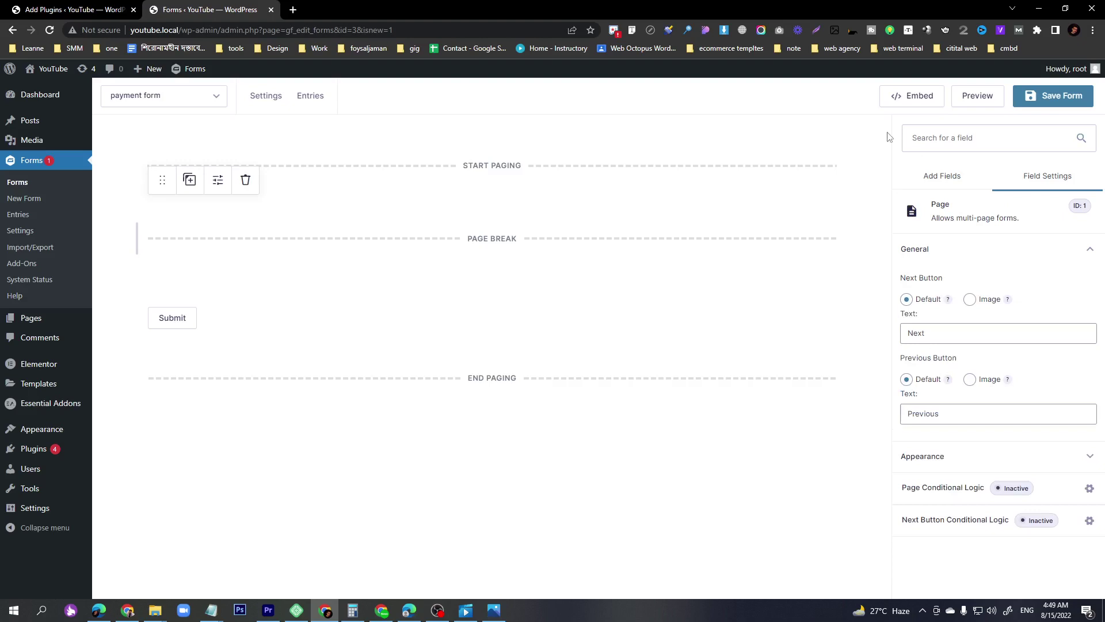
# Add a Single Line Text field above the page break and label it 'Name'.
pyautogui.click(936, 181)
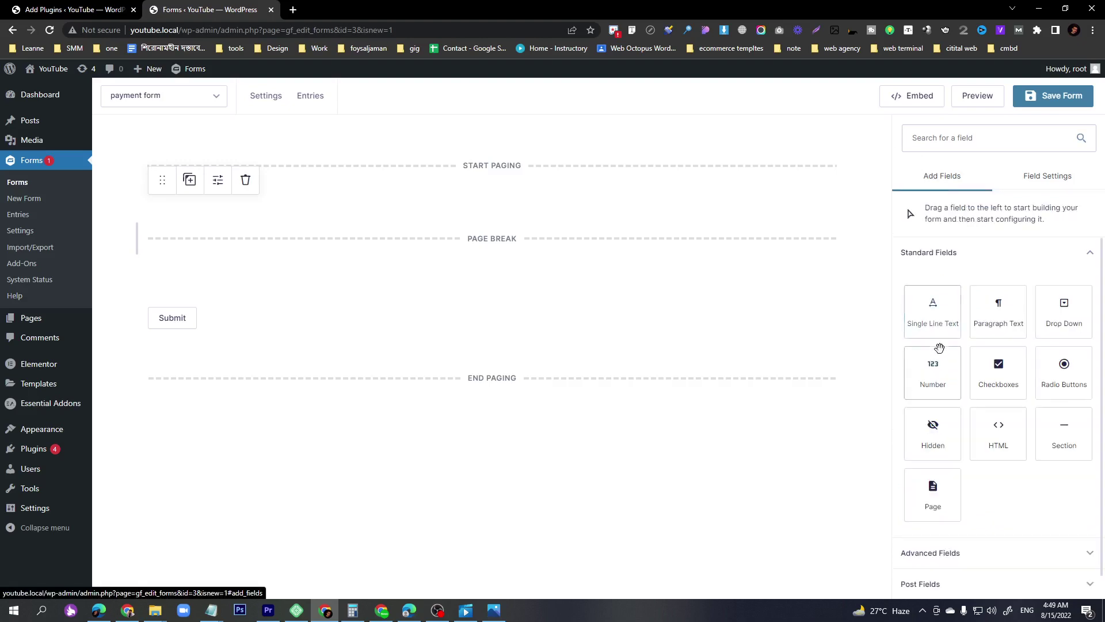
pyautogui.moveTo(932, 311); pyautogui.dragTo(455, 197)
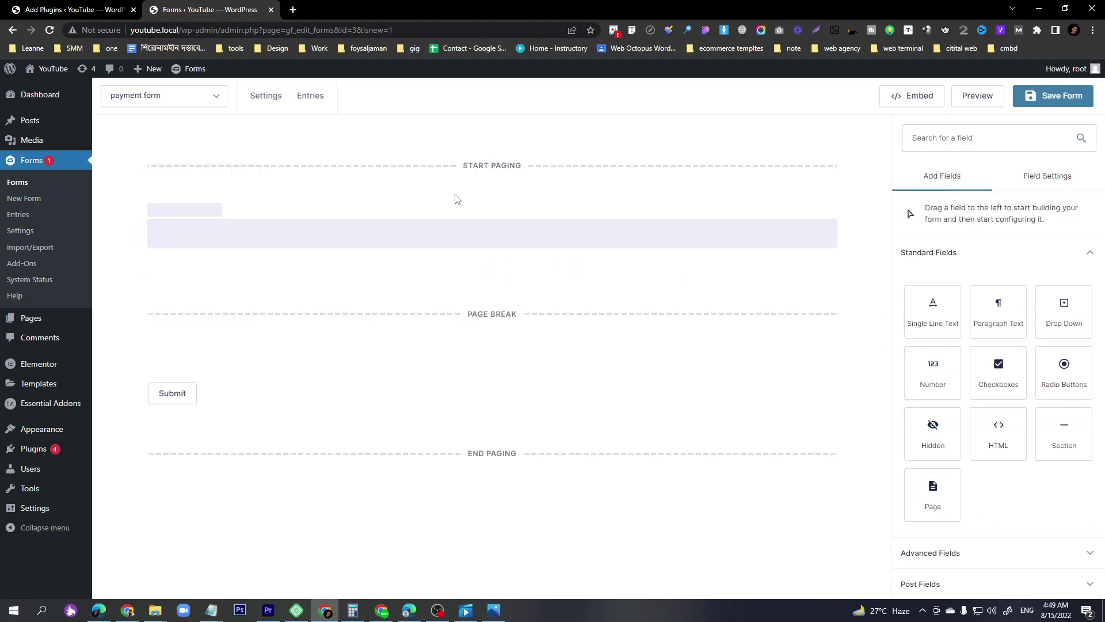
pyautogui.doubleClick(947, 313)
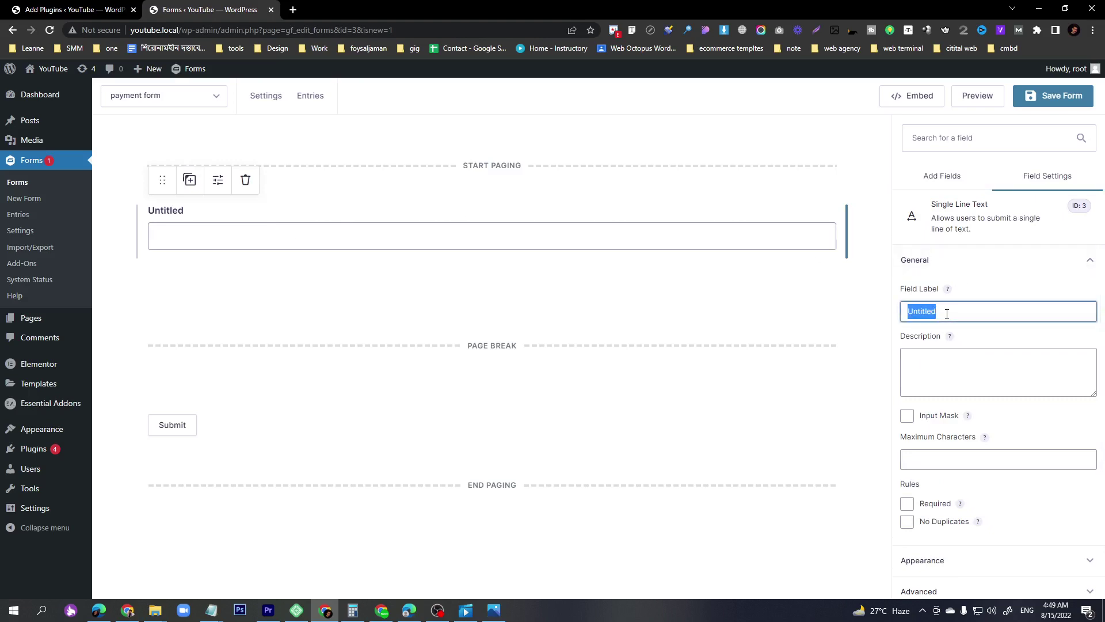
pyautogui.write('Name')
# Find the Email field type by searching 'email' and place it below Name.
pyautogui.click(939, 177)
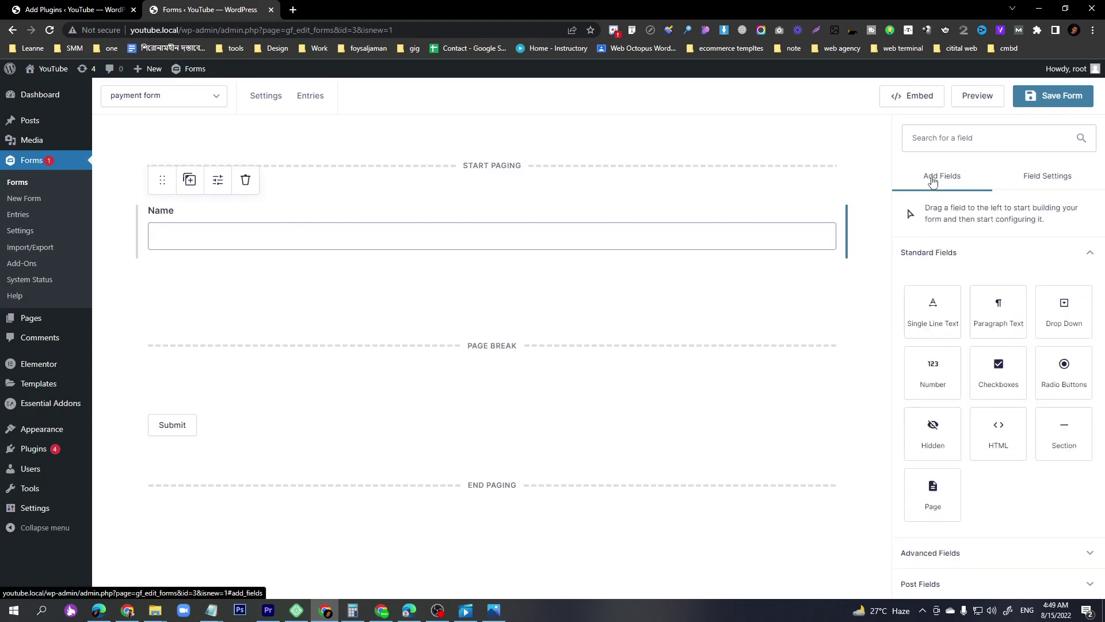
pyautogui.click(960, 138)
pyautogui.write('e')
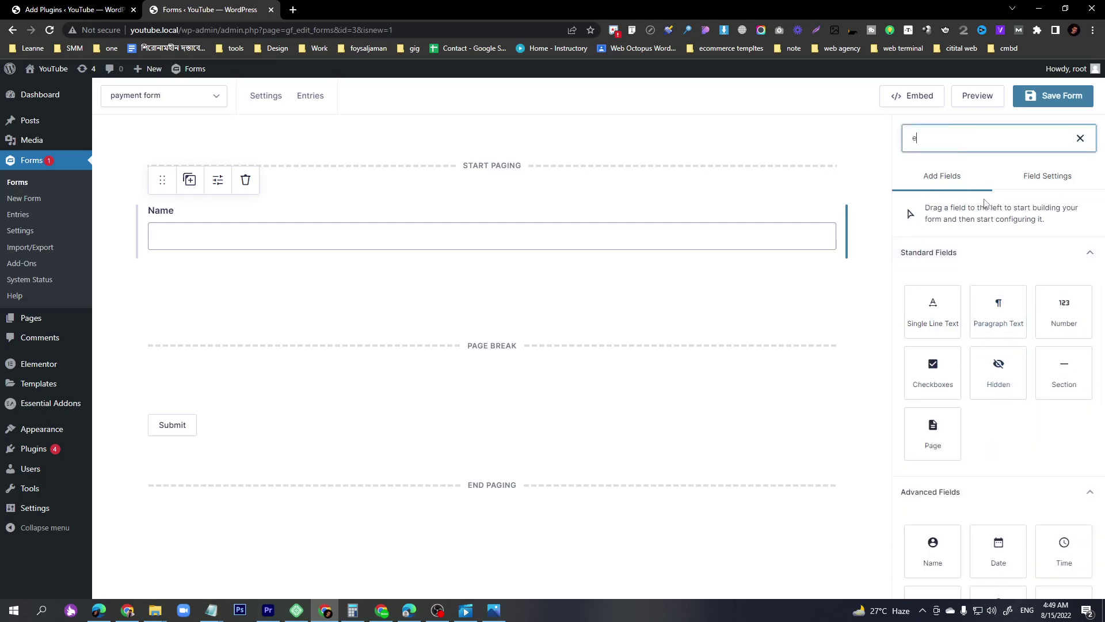
pyautogui.write('mail')
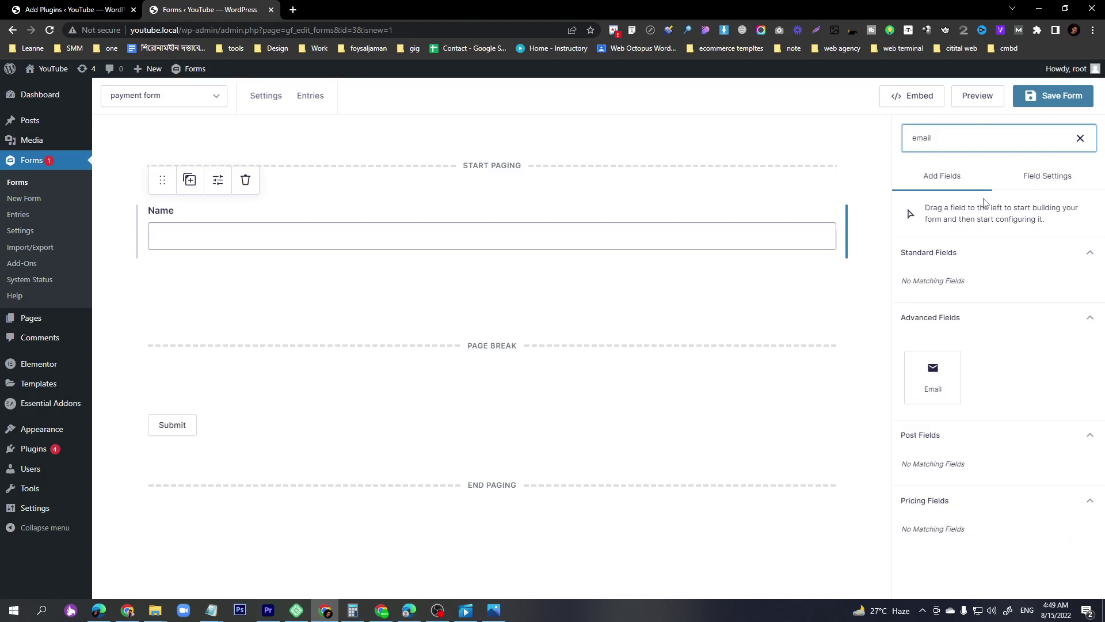
pyautogui.moveTo(938, 385); pyautogui.dragTo(267, 289)
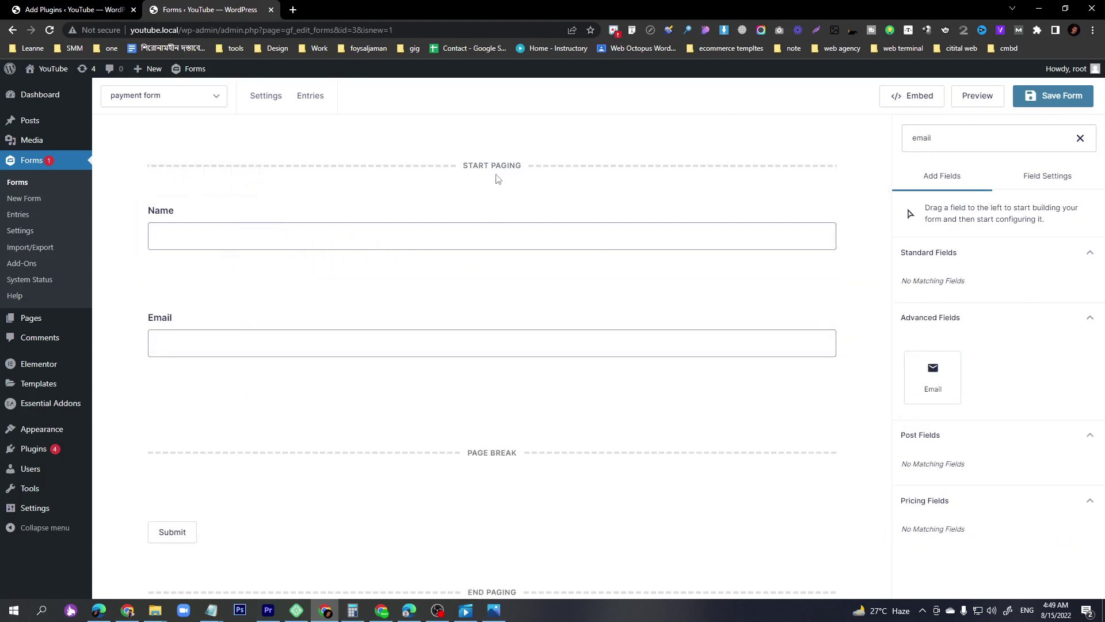
pyautogui.moveTo(777, 178)
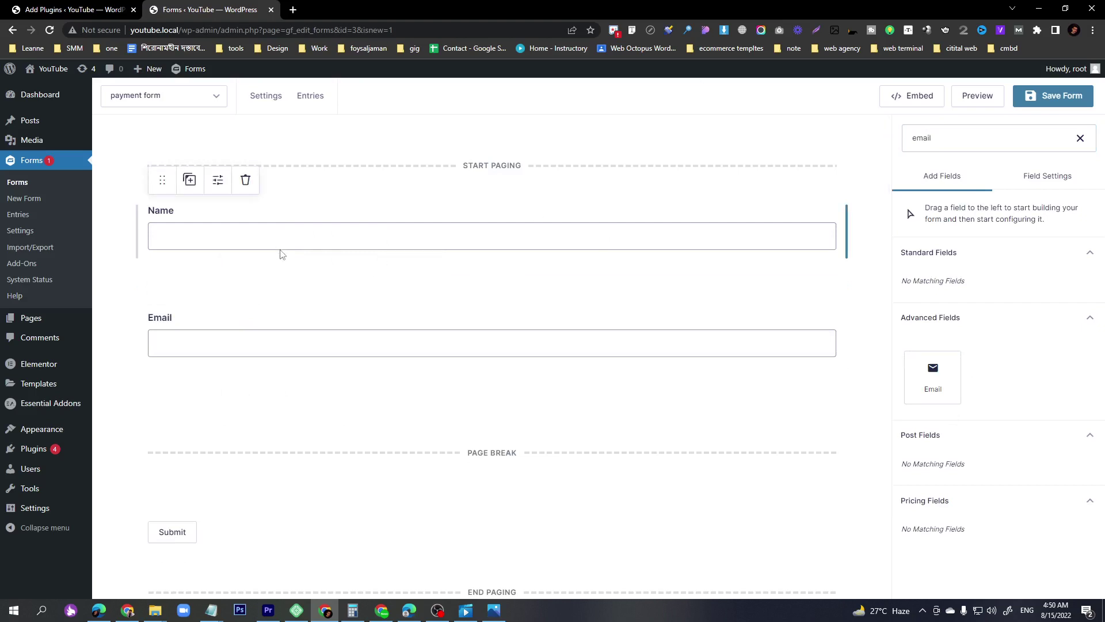
# Place a Product field from Pricing Fields below the page break on the second page.
pyautogui.scroll(-2, 444, 476)
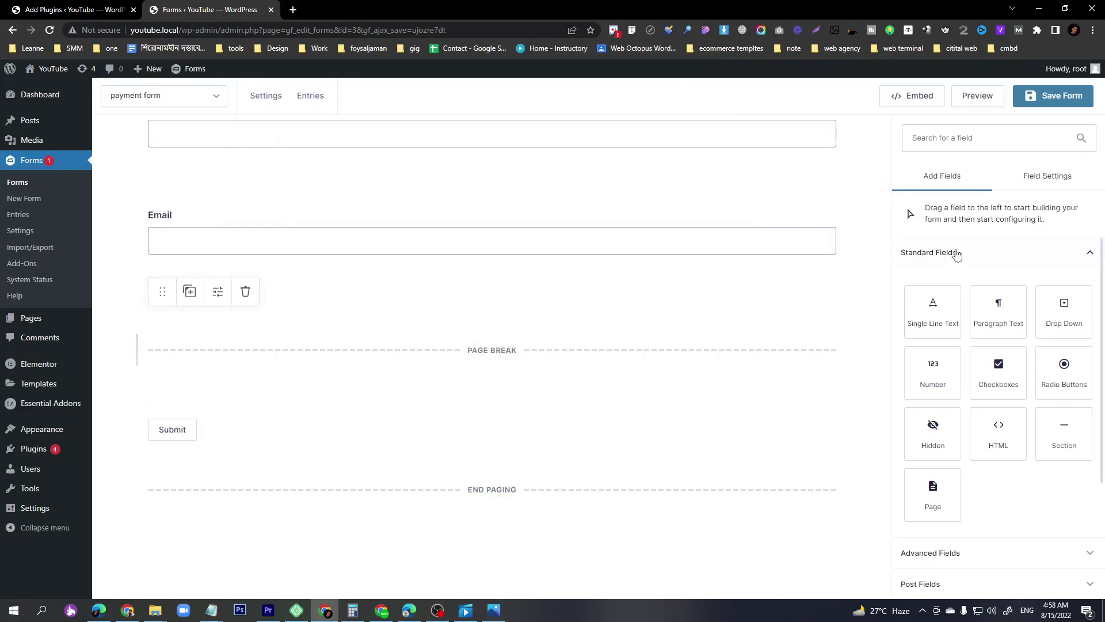
pyautogui.scroll(-3, 975, 327)
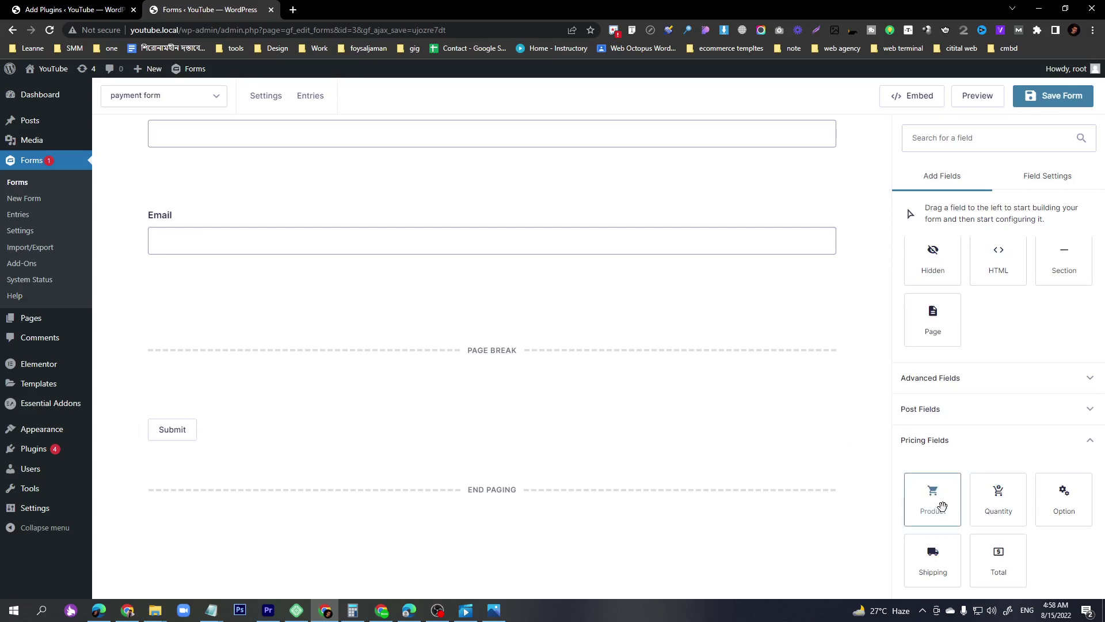
pyautogui.moveTo(942, 506); pyautogui.dragTo(247, 382)
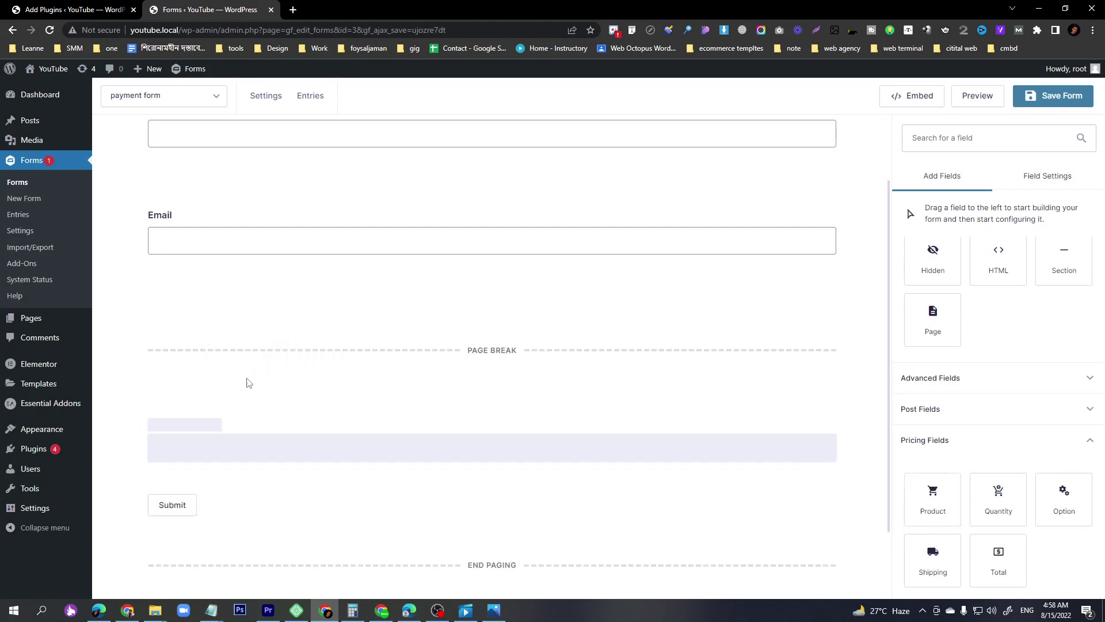
pyautogui.scroll(-2, 276, 368)
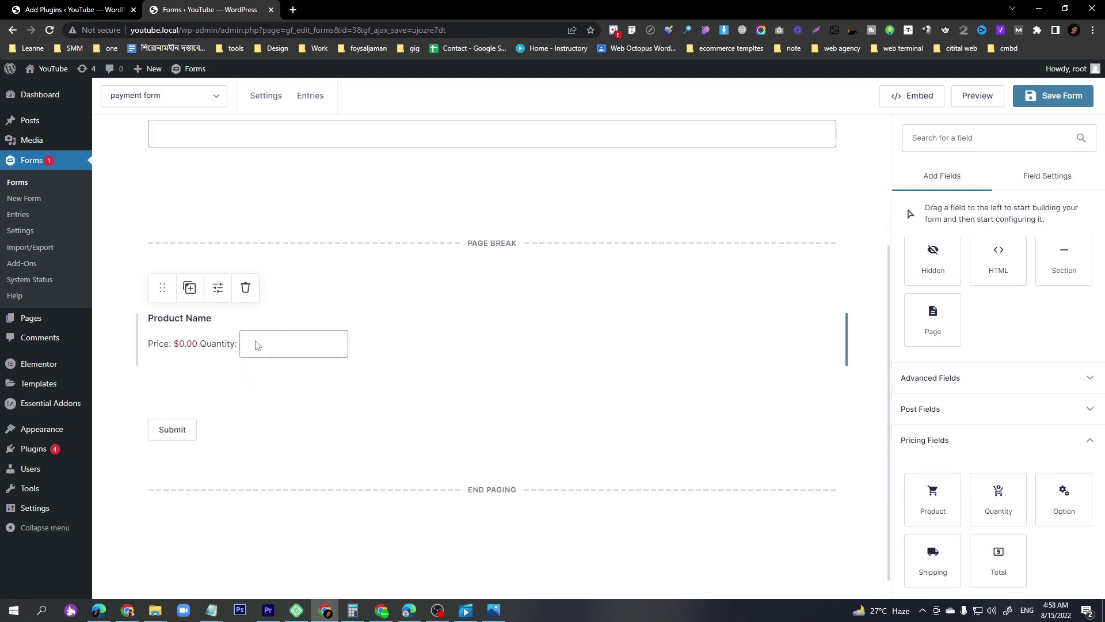
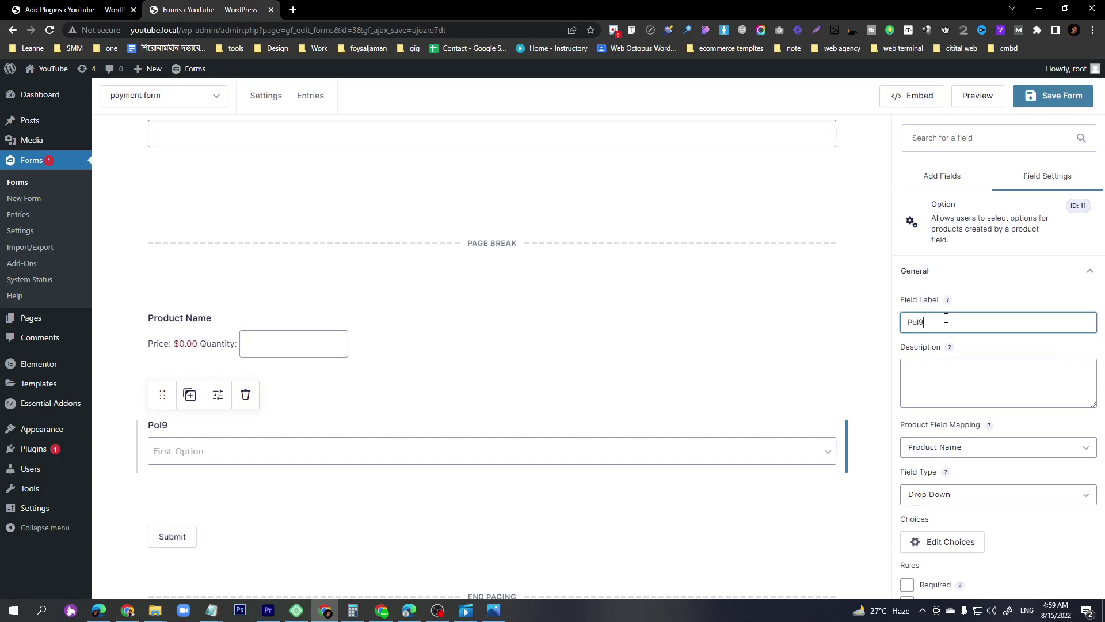
# Correct the option field's label so it reads 'Polo T-shirt'.
pyautogui.press('BackSpace')
pyautogui.write('o T-shirt')
pyautogui.click(947, 504)
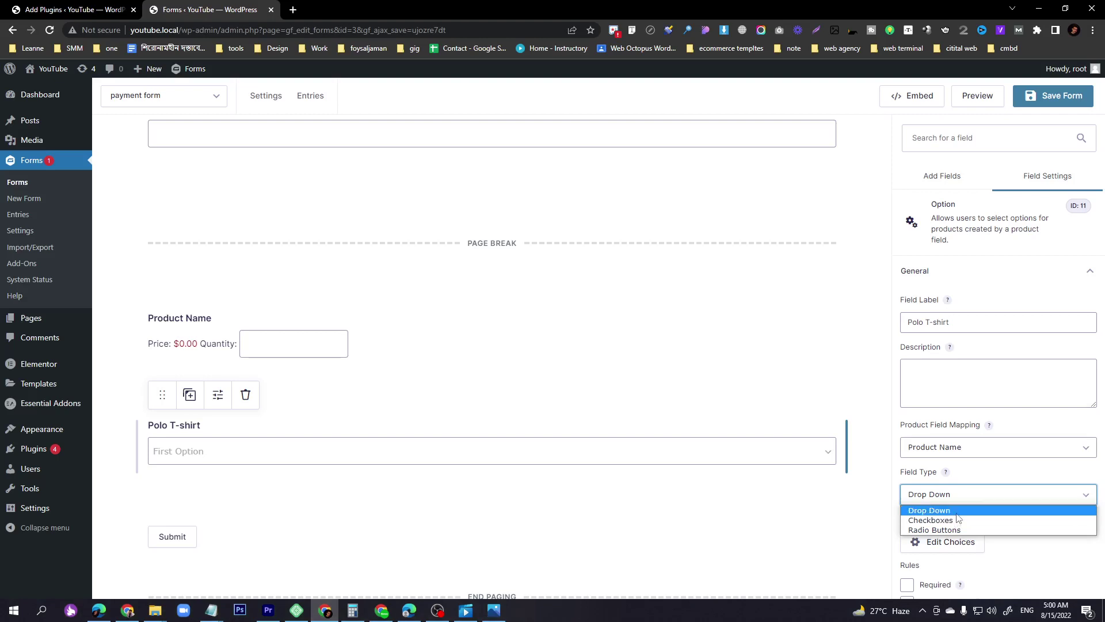
# Change the Polo T-shirt field type from Drop Down to Radio Buttons.
pyautogui.click(958, 513)
pyautogui.click(989, 499)
pyautogui.click(947, 530)
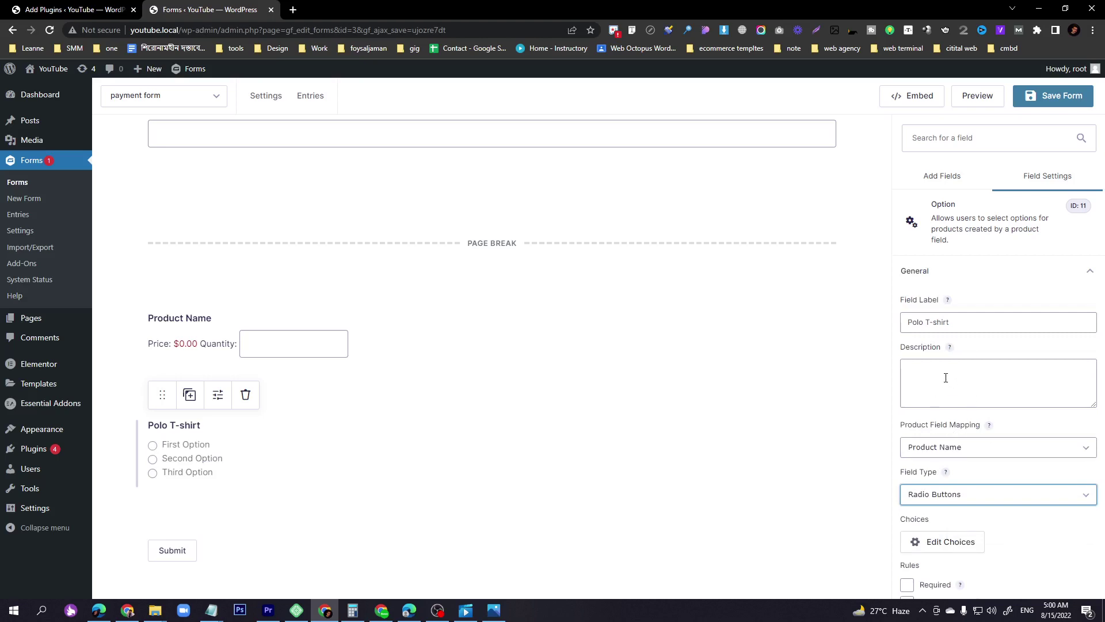
pyautogui.scroll(-2, 944, 376)
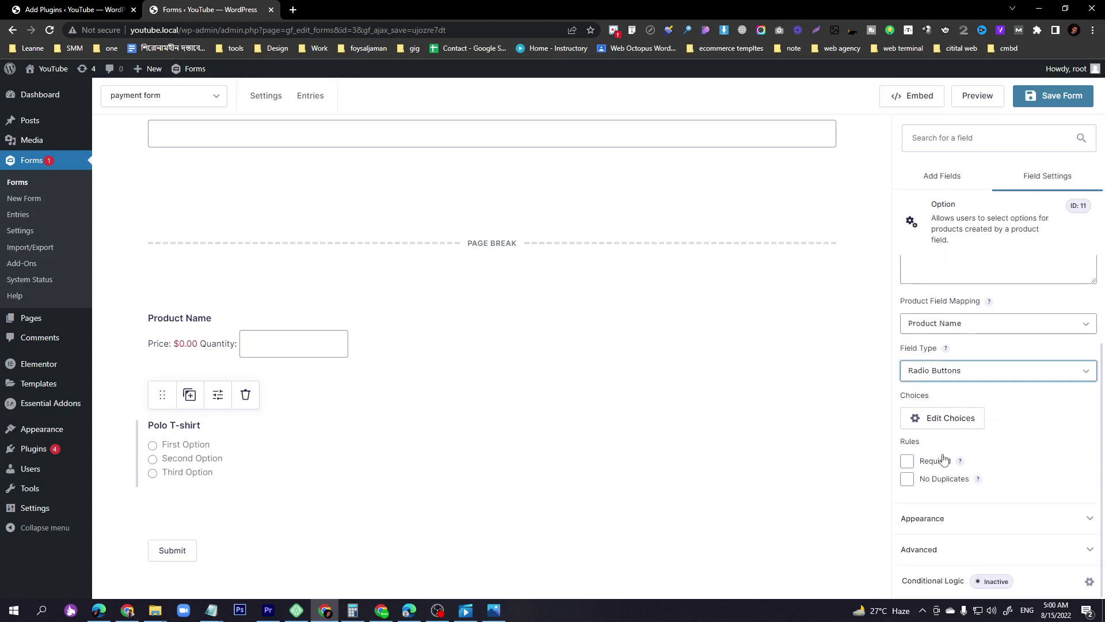
# Rename the three Polo T-shirt choices to Small, Medium and Large.
pyautogui.click(943, 419)
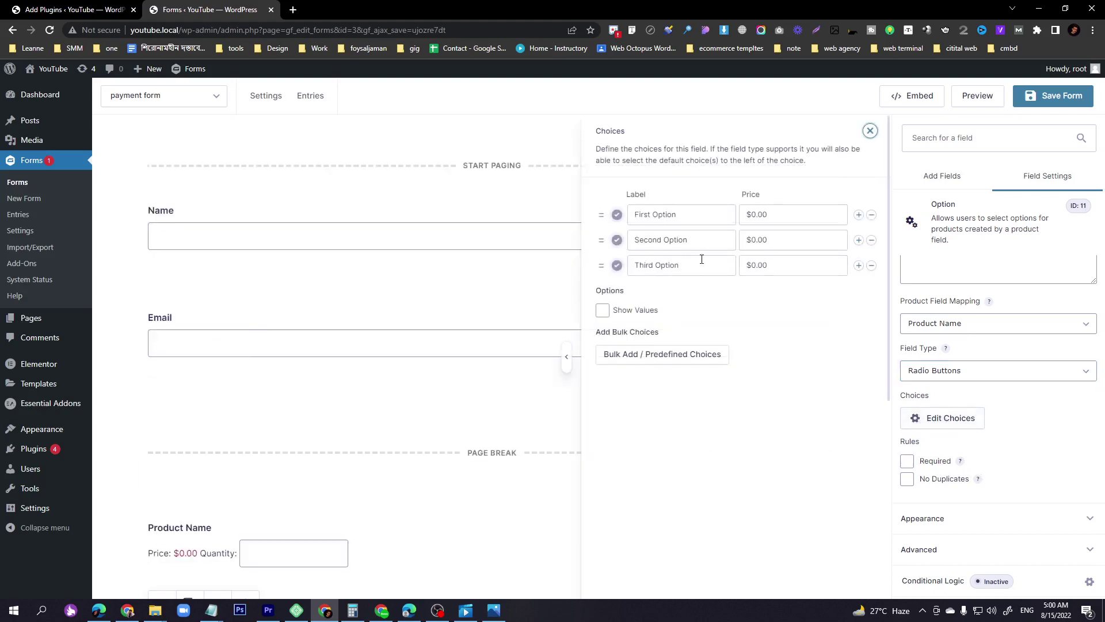
pyautogui.tripleClick(702, 216)
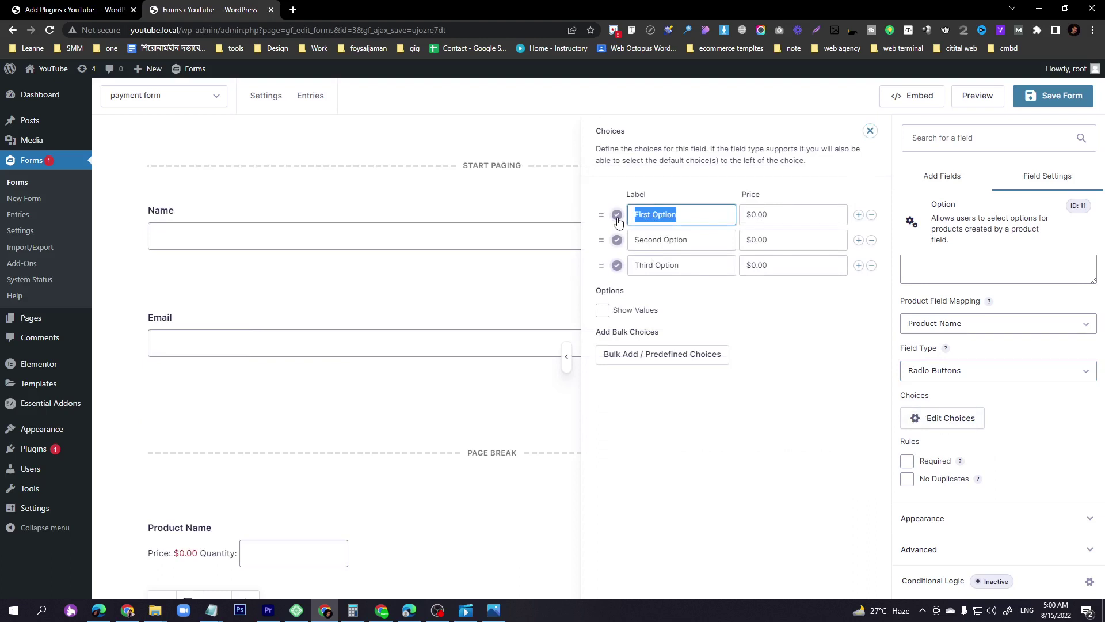
pyautogui.write('Small')
pyautogui.tripleClick(654, 239)
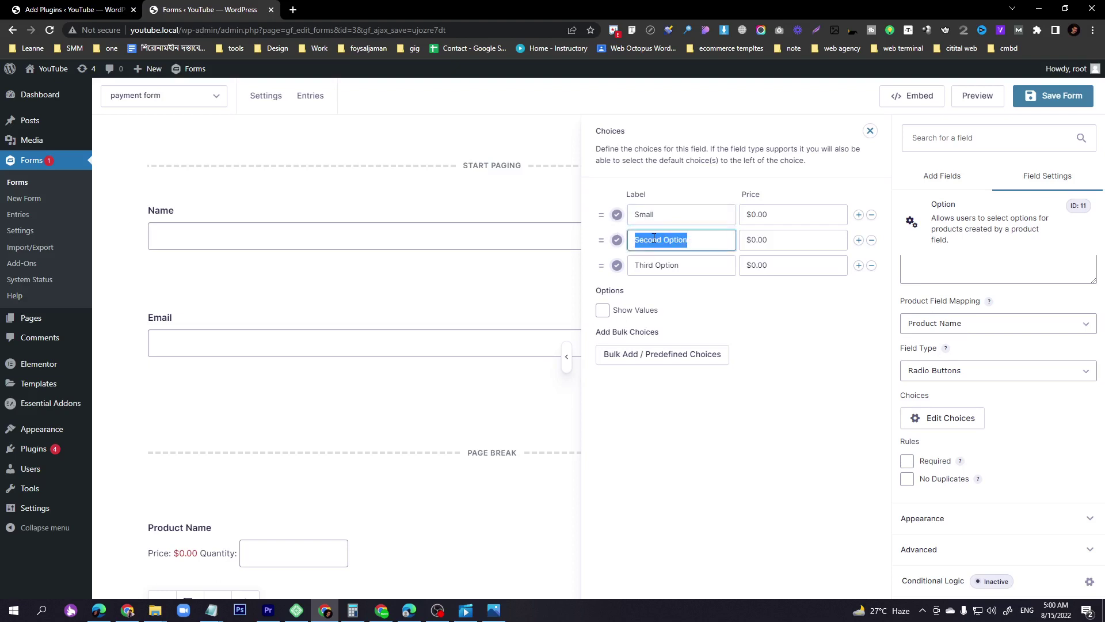
pyautogui.write('Medium')
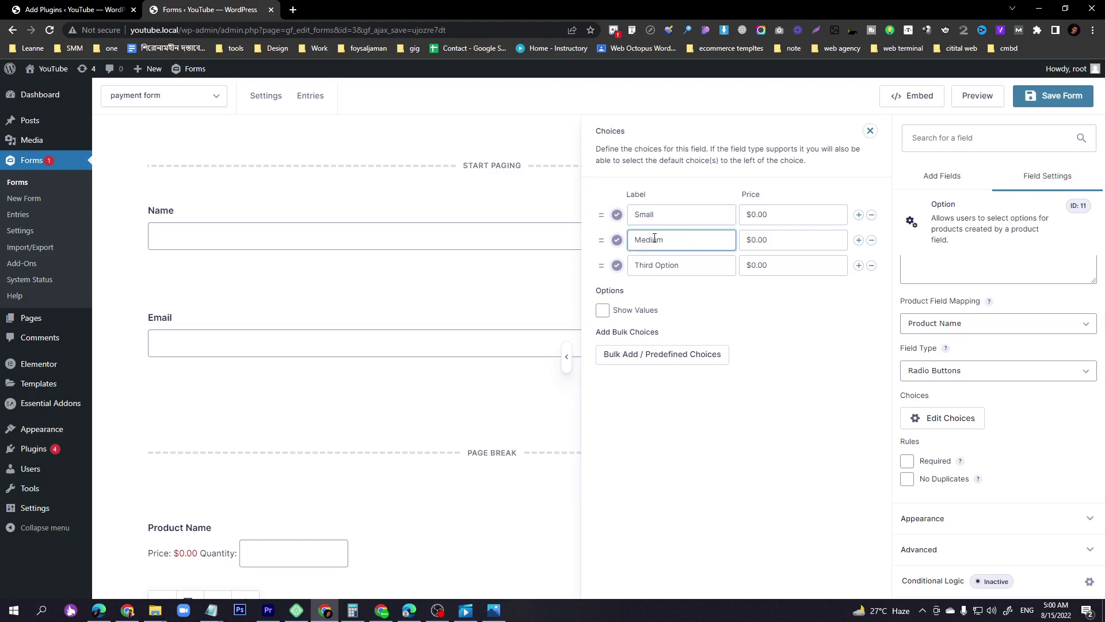
pyautogui.tripleClick(662, 265)
pyautogui.write('Larg')
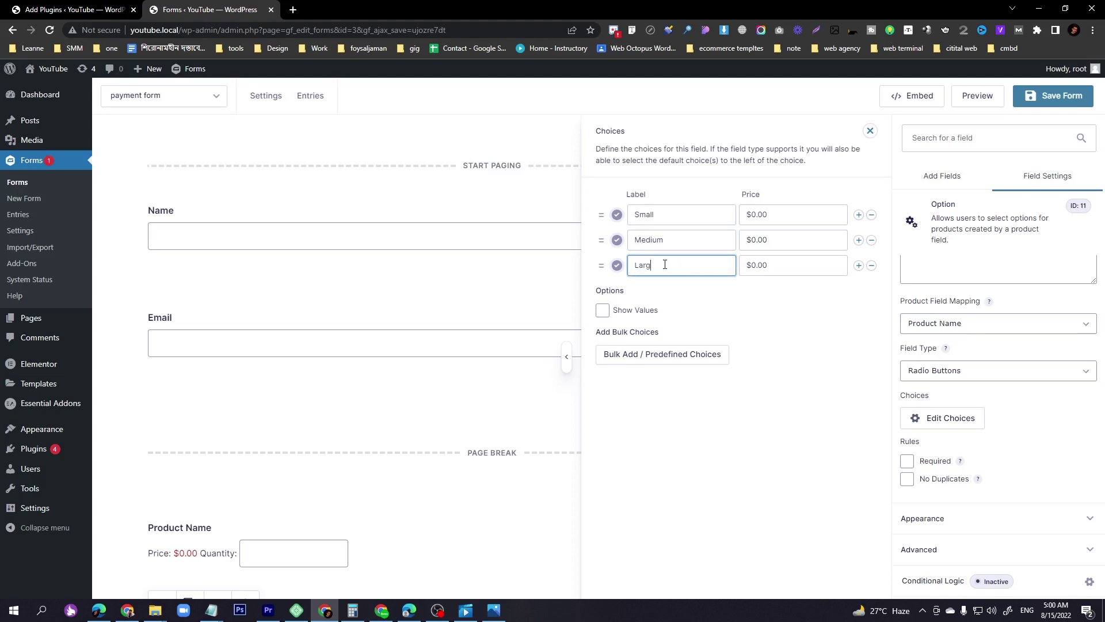
pyautogui.write('e')
# Enter prices 12, 18 and 25 for the Small, Medium and Large choices.
pyautogui.doubleClick(761, 215)
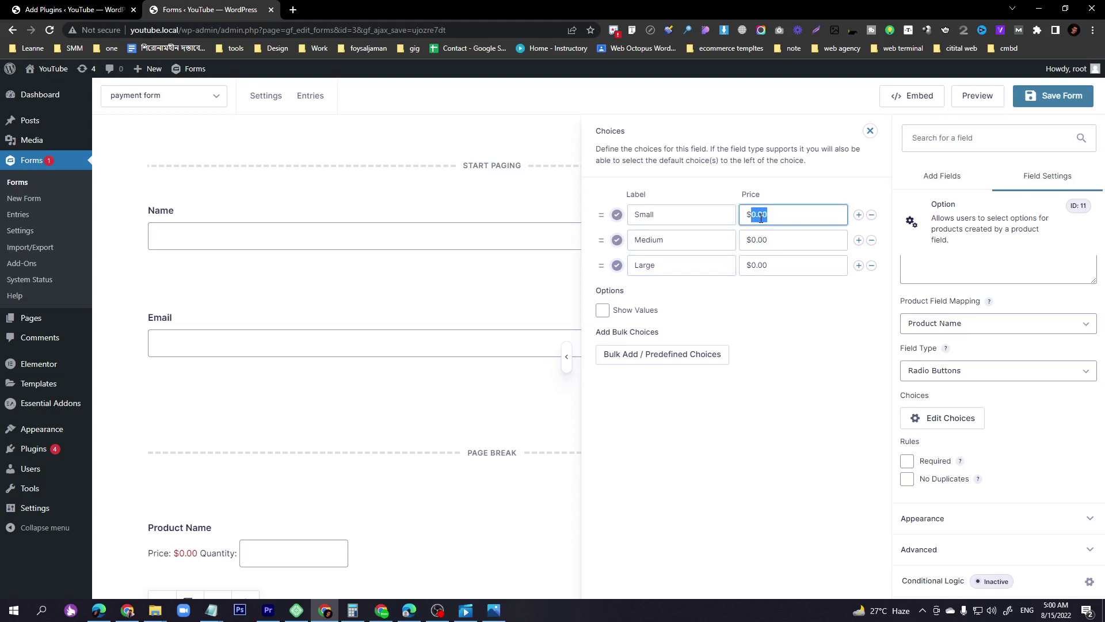
pyautogui.write('12')
pyautogui.doubleClick(760, 240)
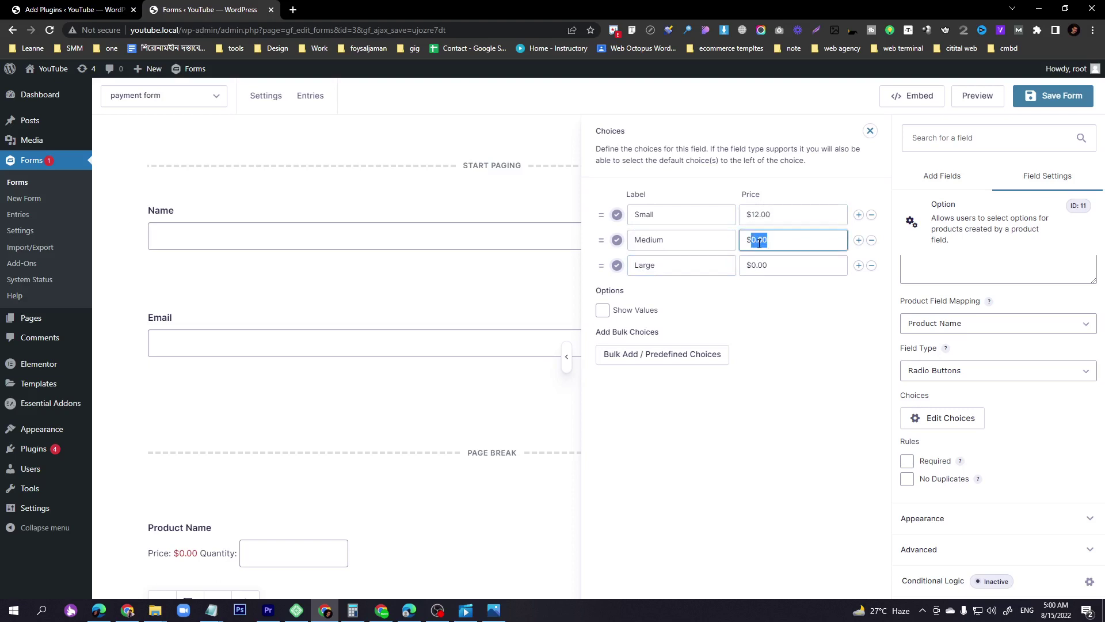
pyautogui.write('0')
pyautogui.press('BackSpace')
pyautogui.write('18')
pyautogui.doubleClick(762, 267)
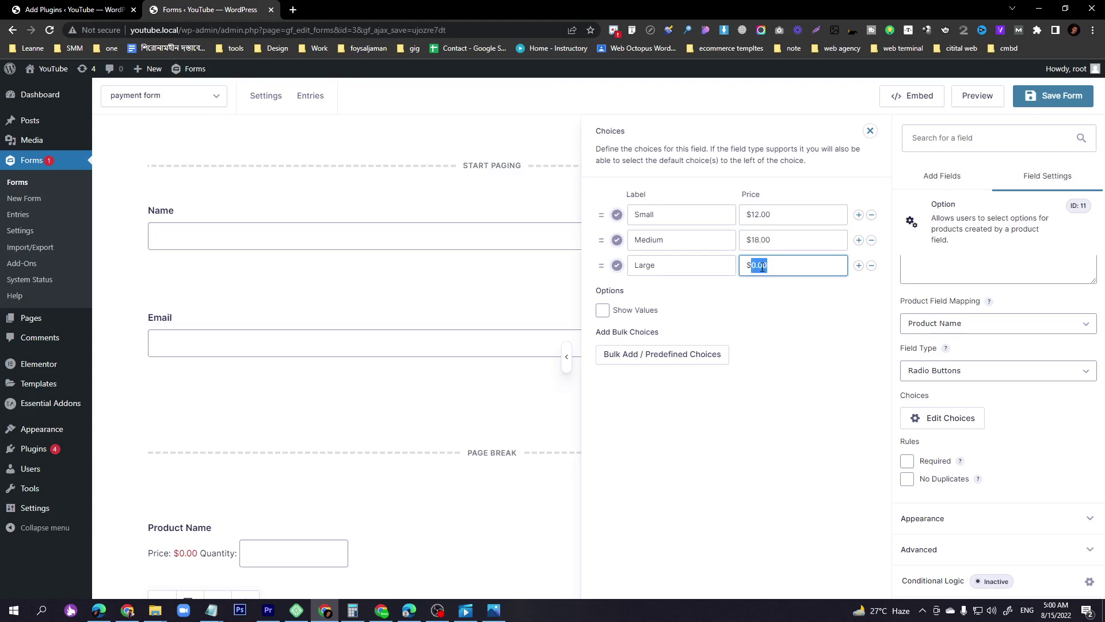
pyautogui.write('25')
# Enable Show Values and set the Small choice's value to its $12.00 price.
pyautogui.click(603, 311)
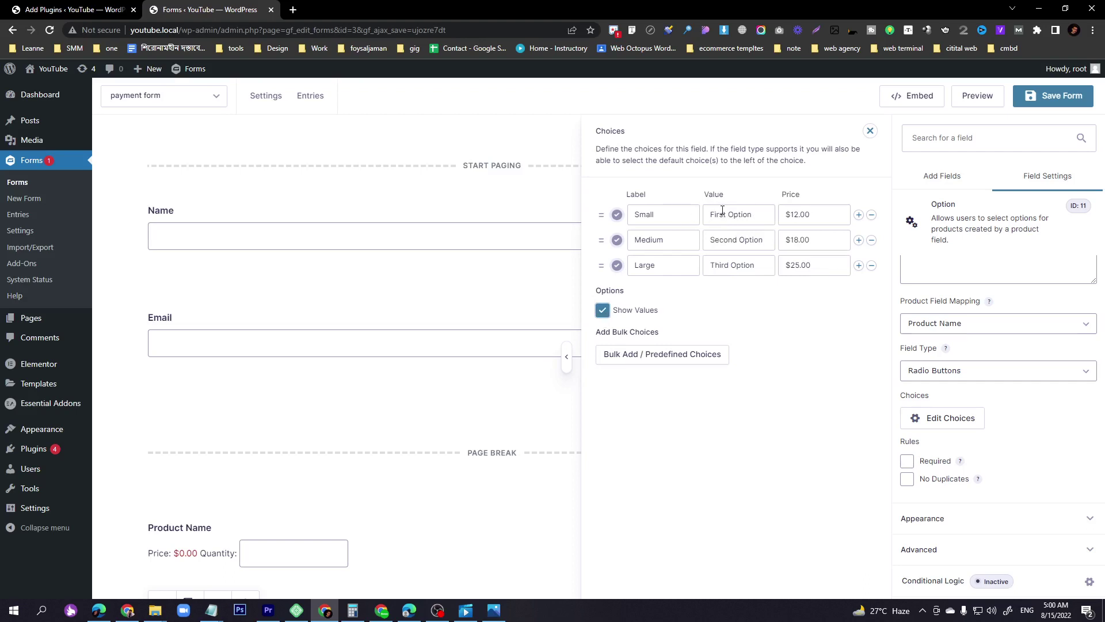
pyautogui.scroll(-3, 173, 460)
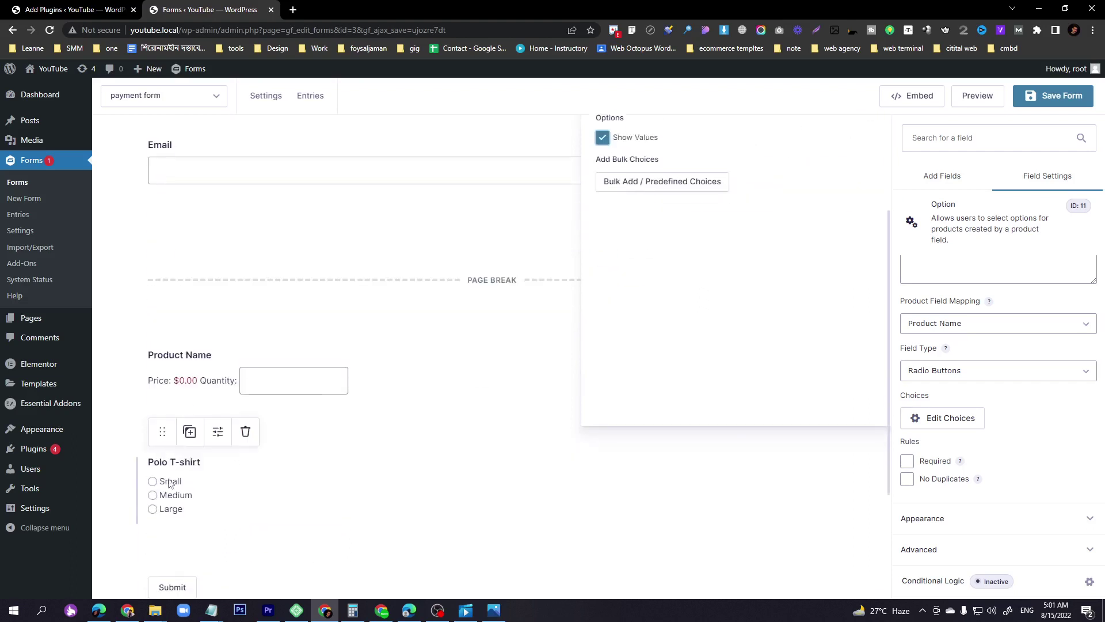
pyautogui.scroll(3, 436, 432)
pyautogui.doubleClick(733, 218)
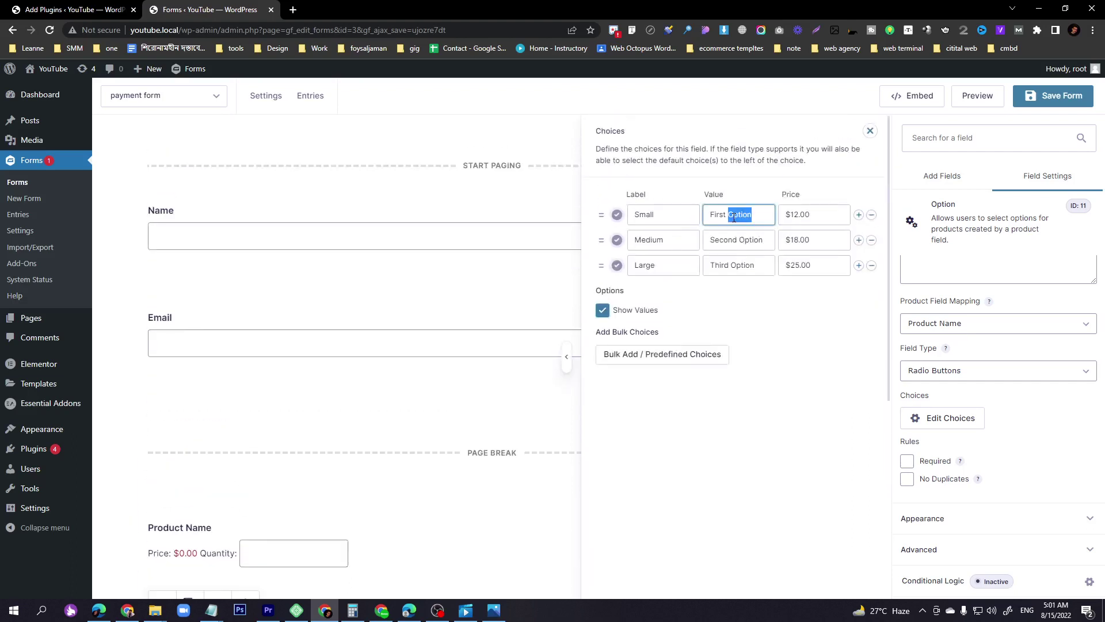
pyautogui.click(733, 218)
pyautogui.tripleClick(802, 215)
pyautogui.hotkey('ctrl', 'c')
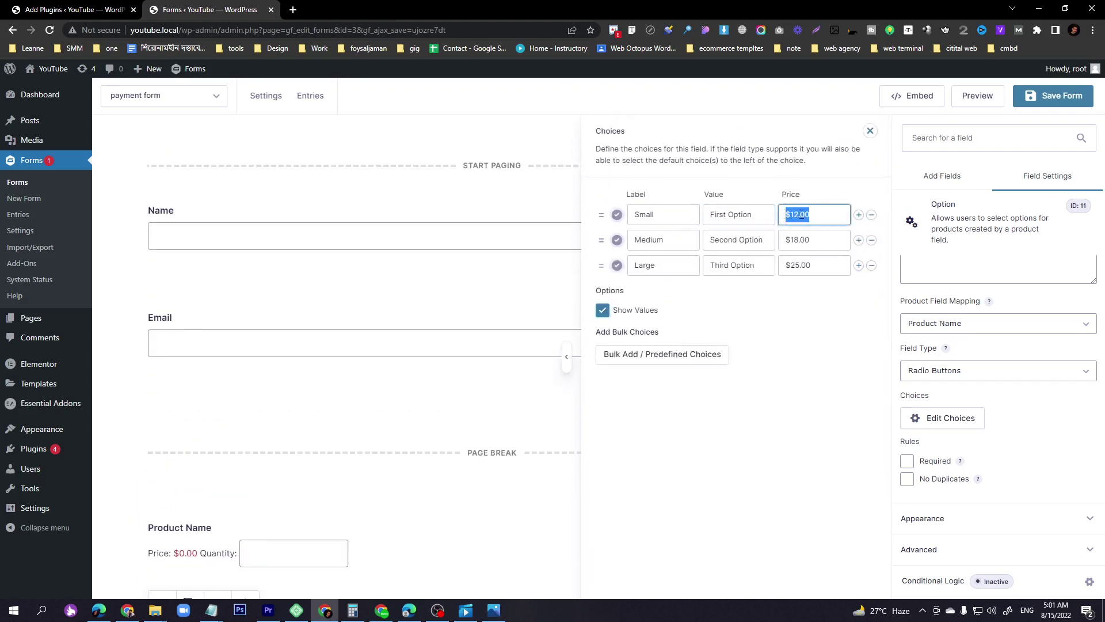
pyautogui.click(735, 215)
pyautogui.tripleClick(735, 215)
pyautogui.hotkey('ctrl', 'v')
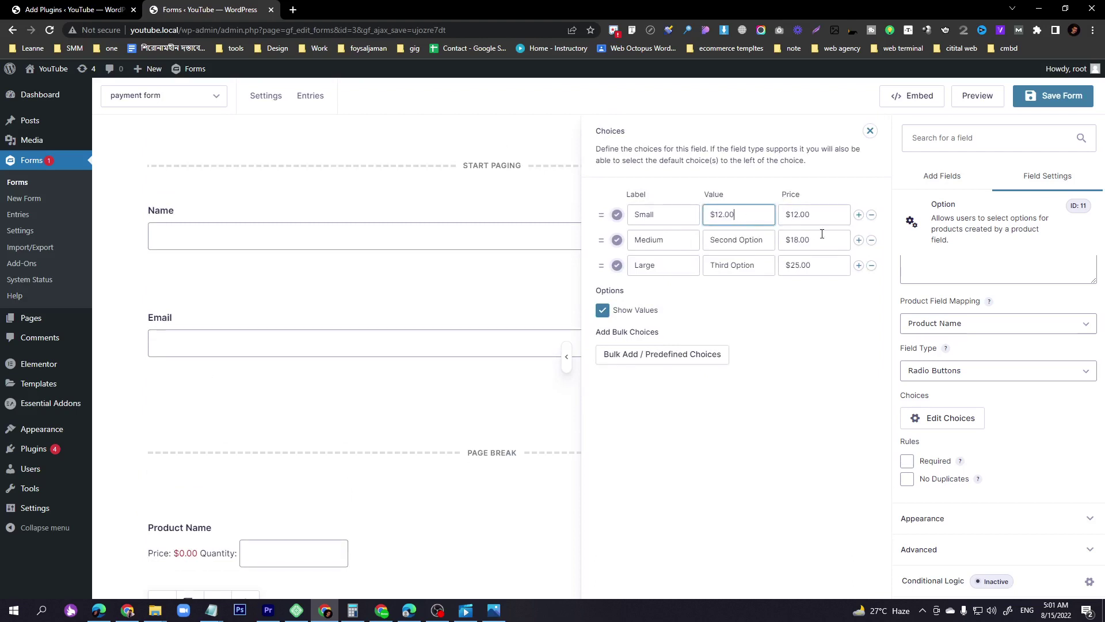
# Set Medium's value to $18.00, and change Large's price and value to $18.00.
pyautogui.tripleClick(822, 239)
pyautogui.hotkey('ctrl', 'c')
pyautogui.tripleClick(734, 239)
pyautogui.hotkey('ctrl', 'v')
pyautogui.tripleClick(815, 265)
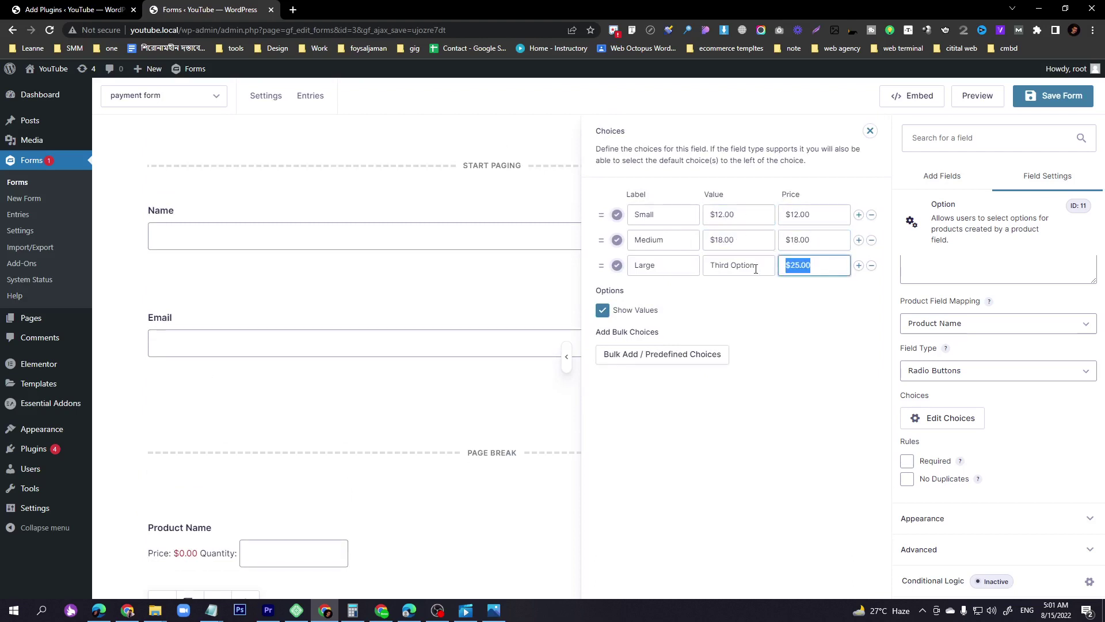
pyautogui.hotkey('ctrl', 'v')
pyautogui.click(756, 269)
pyautogui.tripleClick(756, 269)
pyautogui.hotkey('ctrl', 'v')
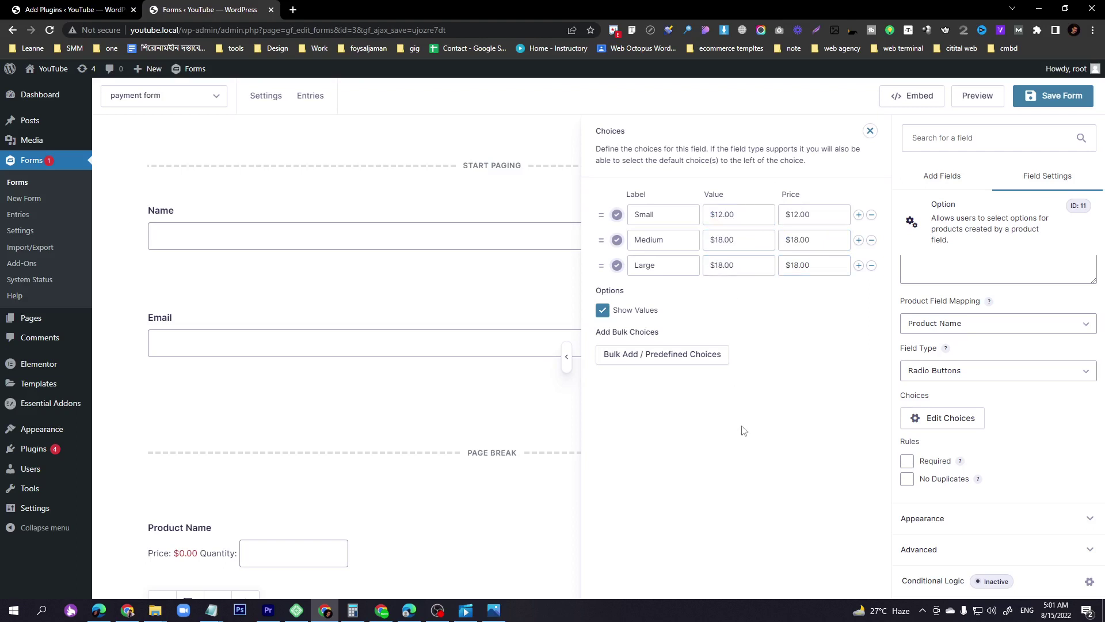
pyautogui.scroll(-4, 477, 414)
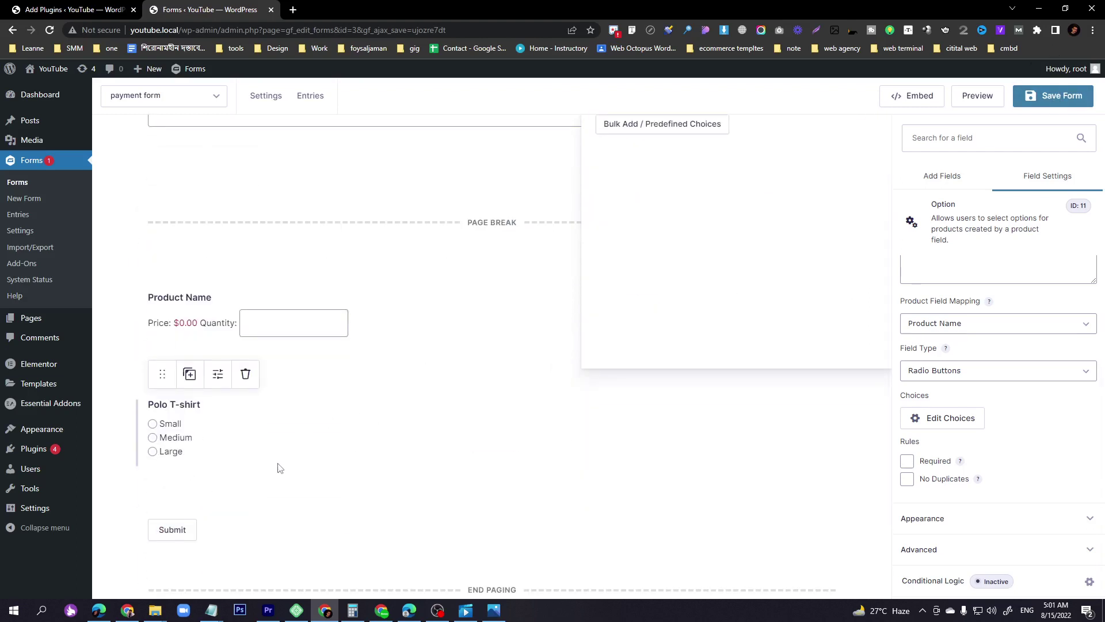
# Drag a Total field below Polo T-shirt, save the form, and preview it.
pyautogui.click(950, 183)
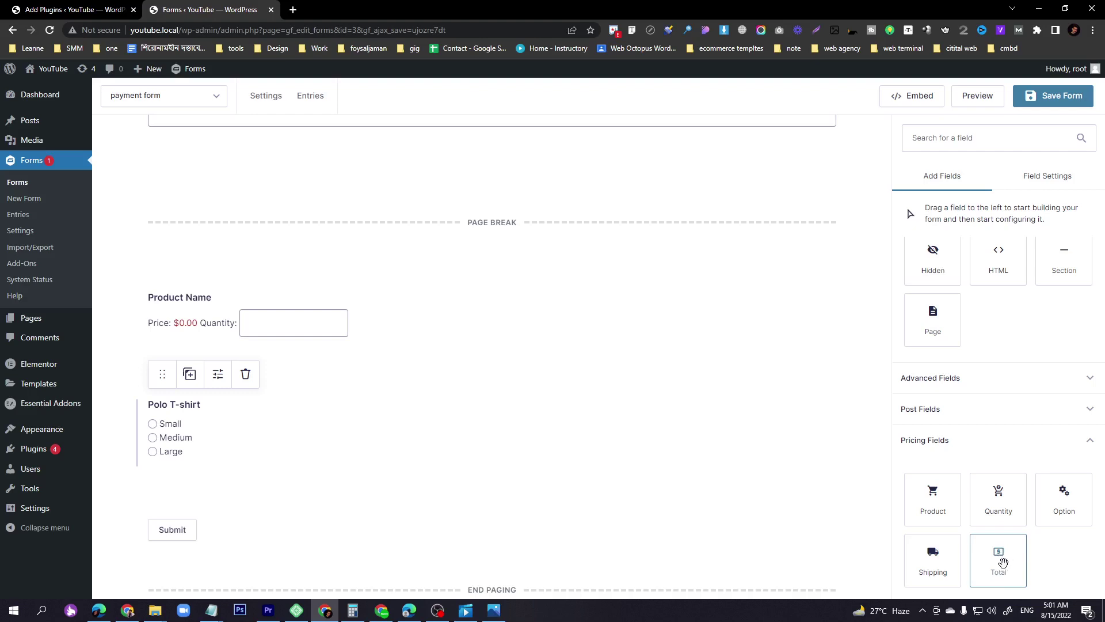
pyautogui.moveTo(1002, 563); pyautogui.dragTo(202, 463)
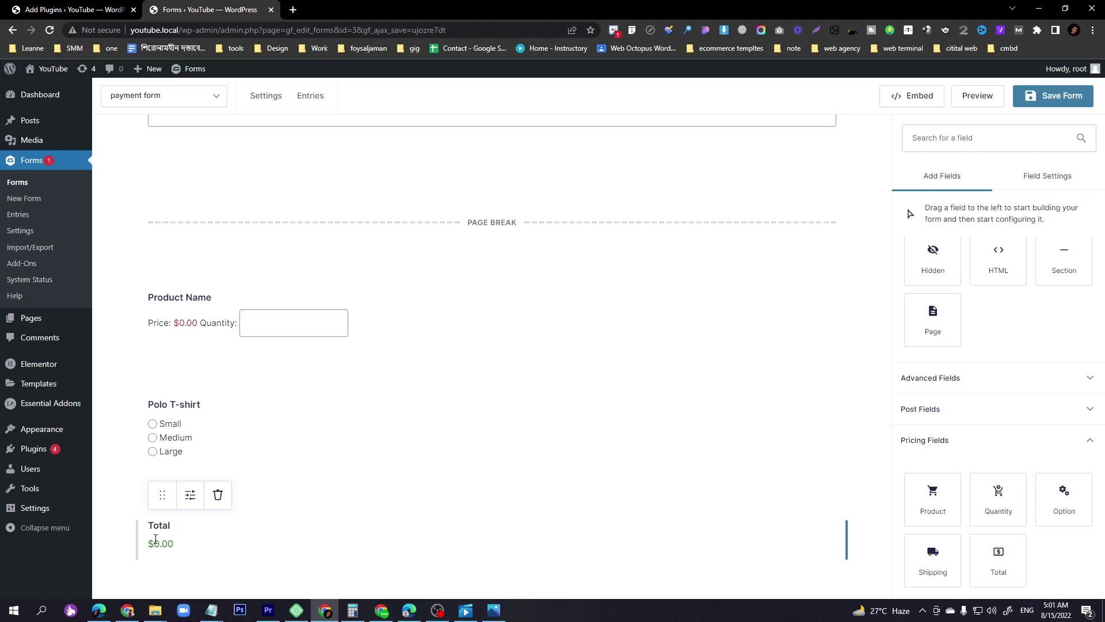
pyautogui.click(1058, 96)
pyautogui.click(984, 96)
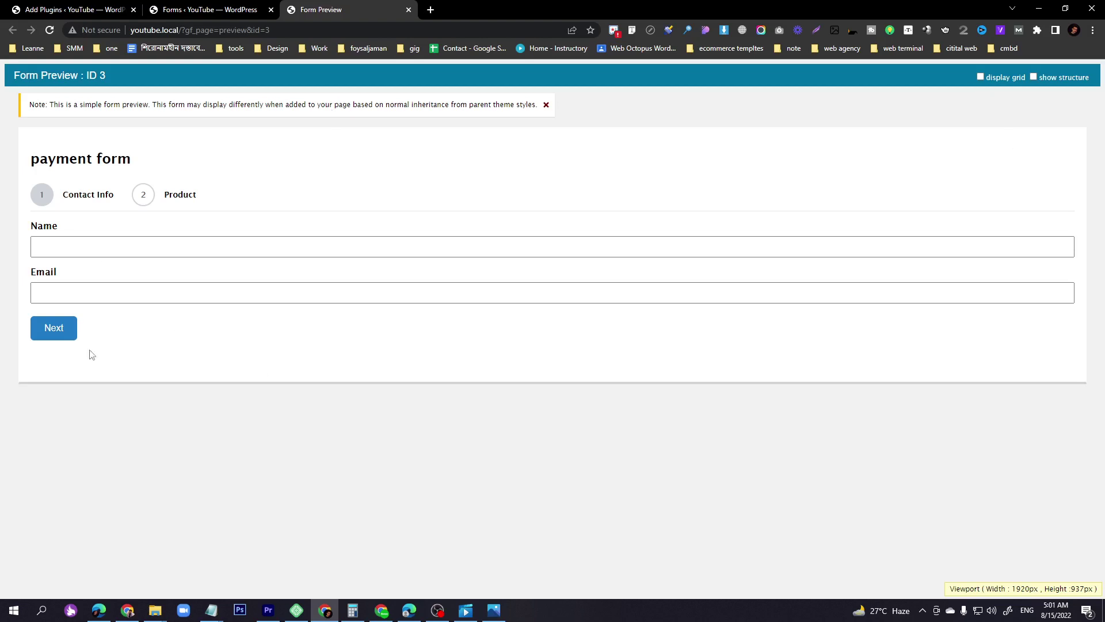
# Go back to the form editor and open the payment form's pagination settings.
pyautogui.click(90, 249)
pyautogui.click(91, 249)
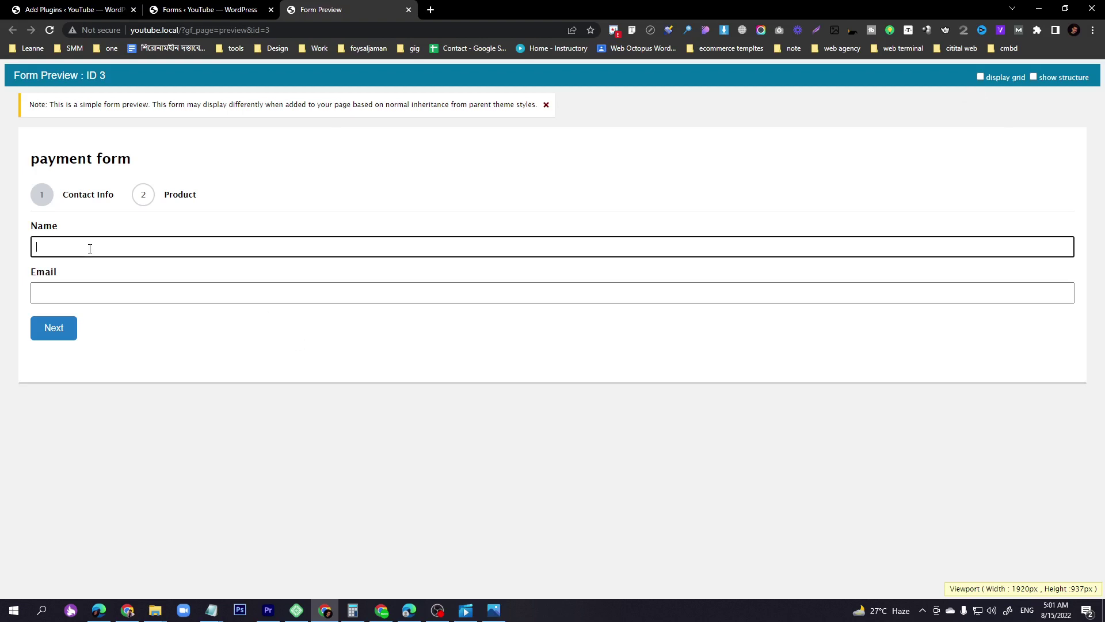
pyautogui.click(196, 17)
pyautogui.click(515, 343)
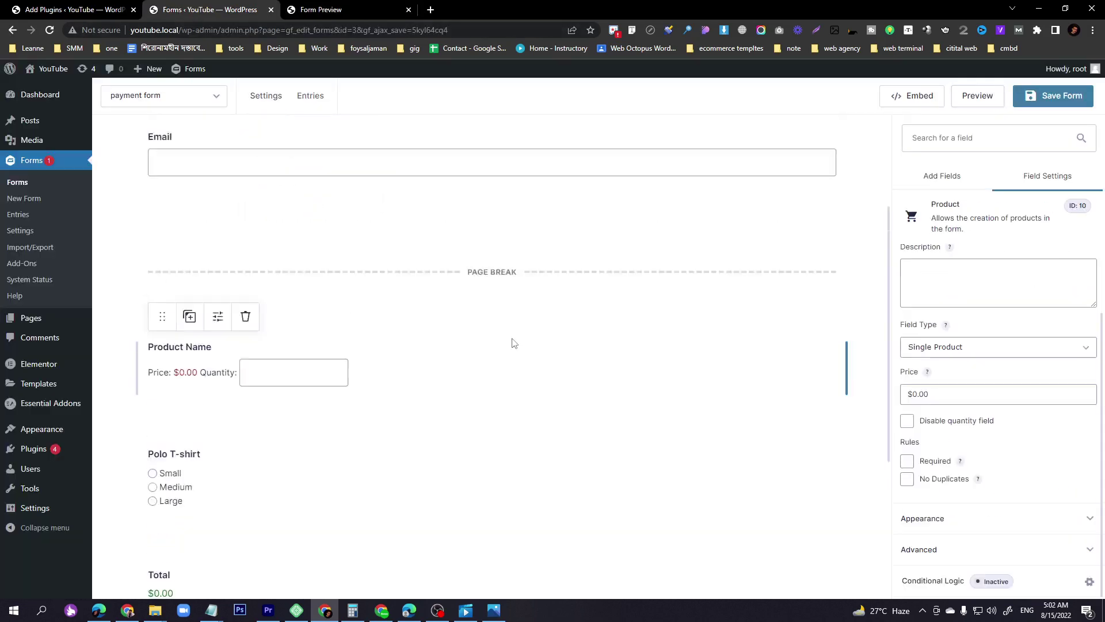
pyautogui.scroll(3, 515, 343)
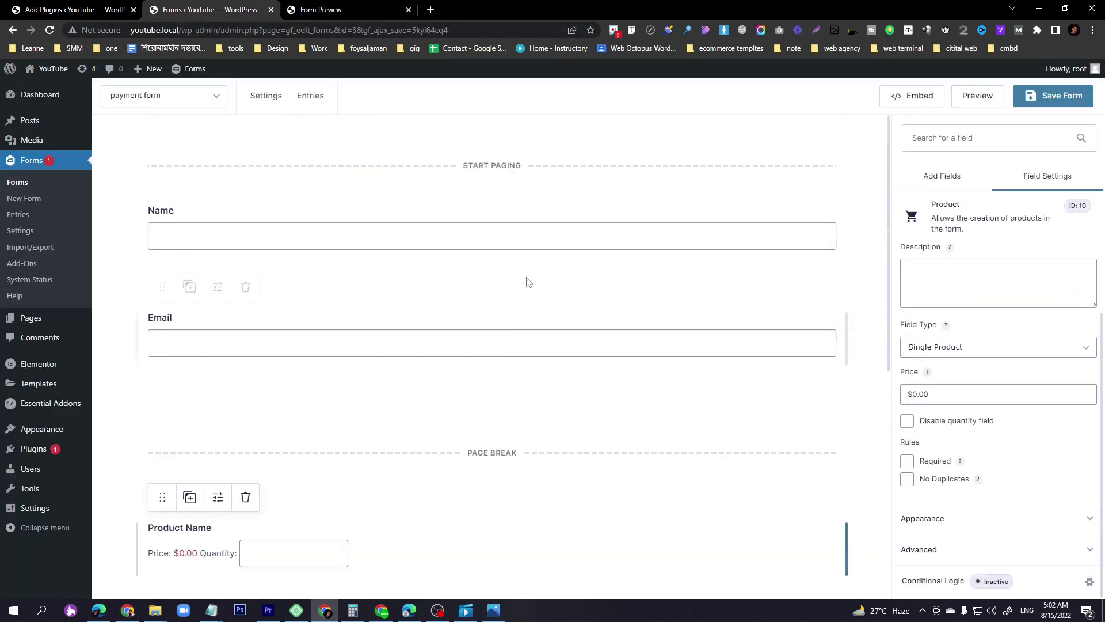
pyautogui.click(493, 188)
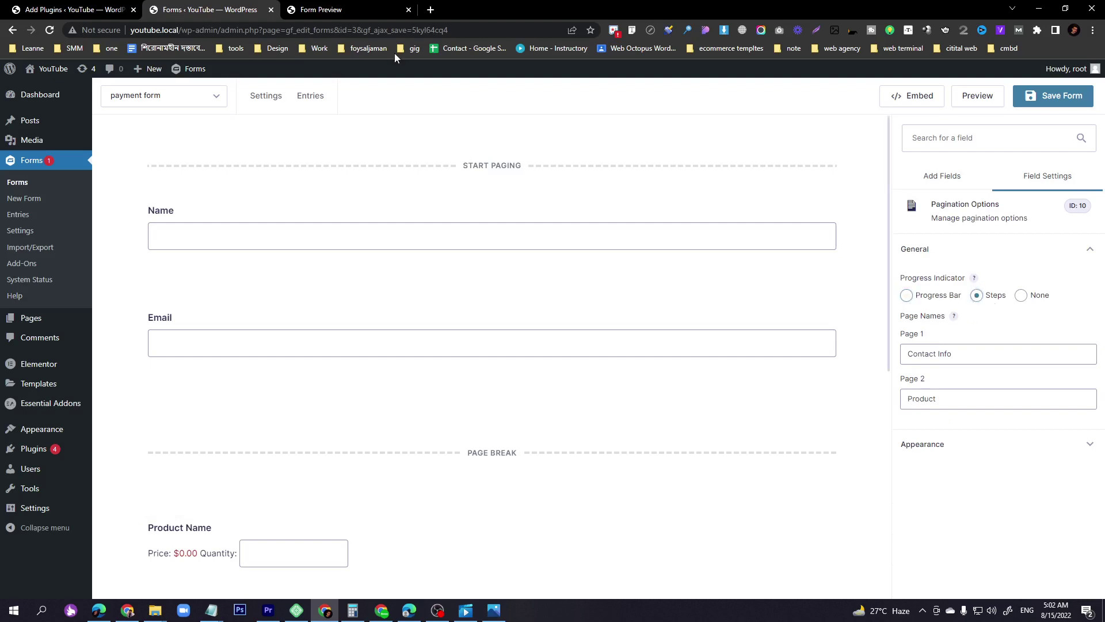
# Return to the preview showing numbered steps 1 Contact Info and 2 Product.
pyautogui.click(369, 10)
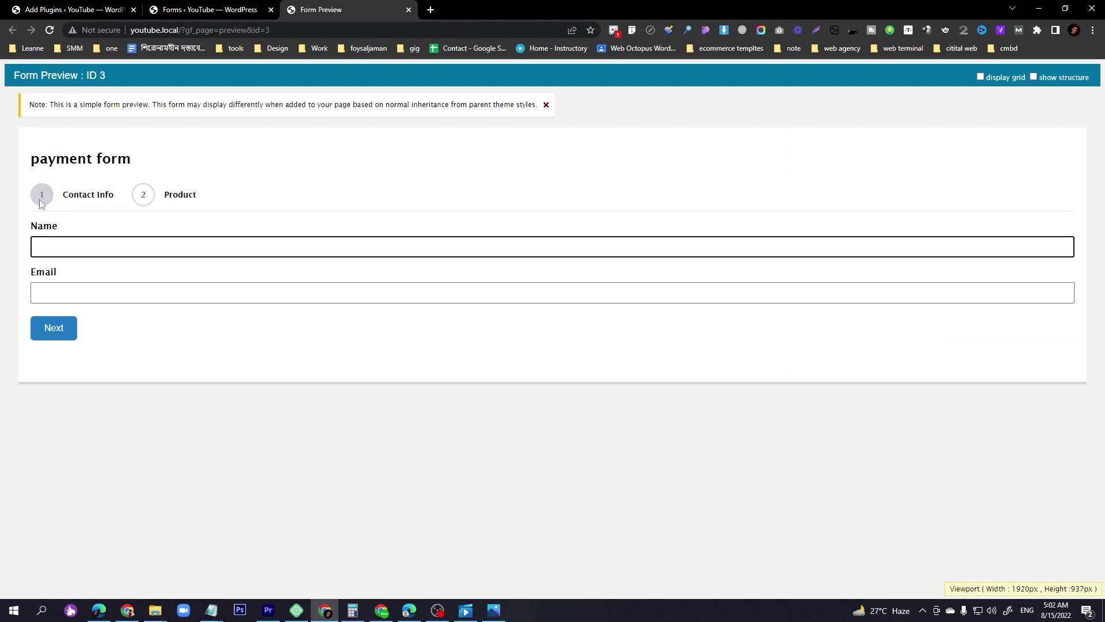
pyautogui.hotkey('ctrl', 'shift', 'Tab')
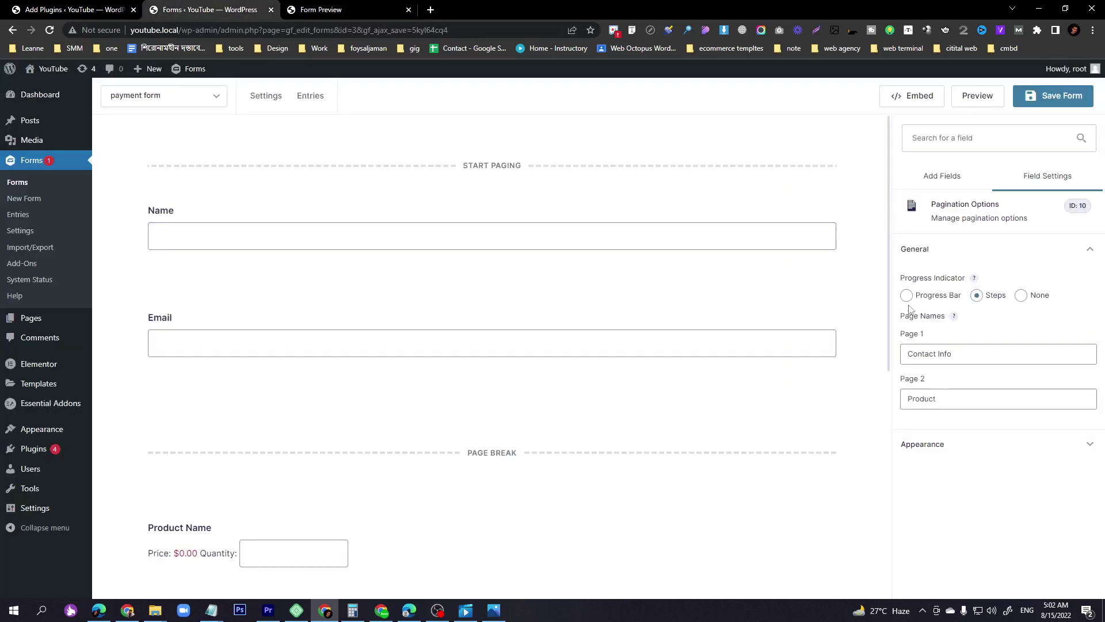
pyautogui.click(314, 10)
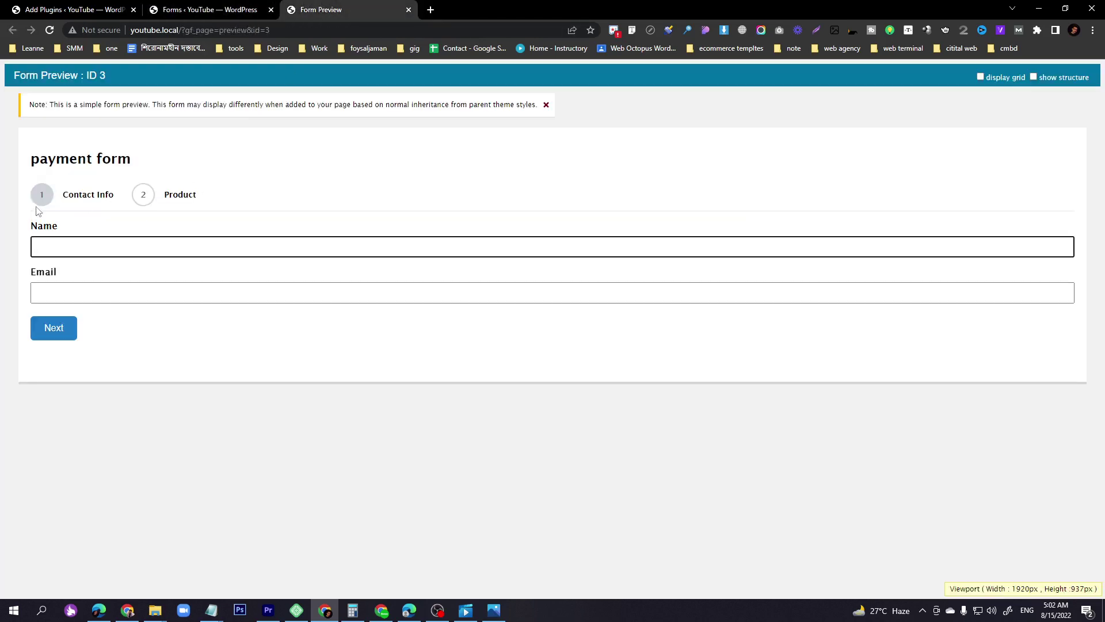
# Search Google for 'progress bar' in a new tab and view the image results.
pyautogui.click(430, 11)
pyautogui.click(421, 33)
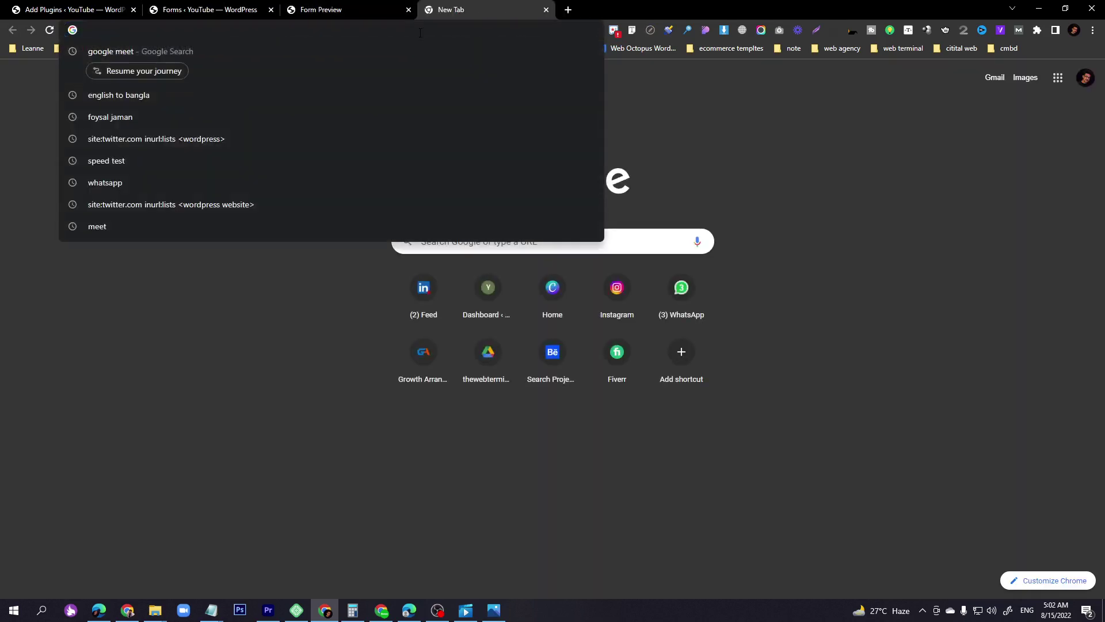
pyautogui.write('progress bar')
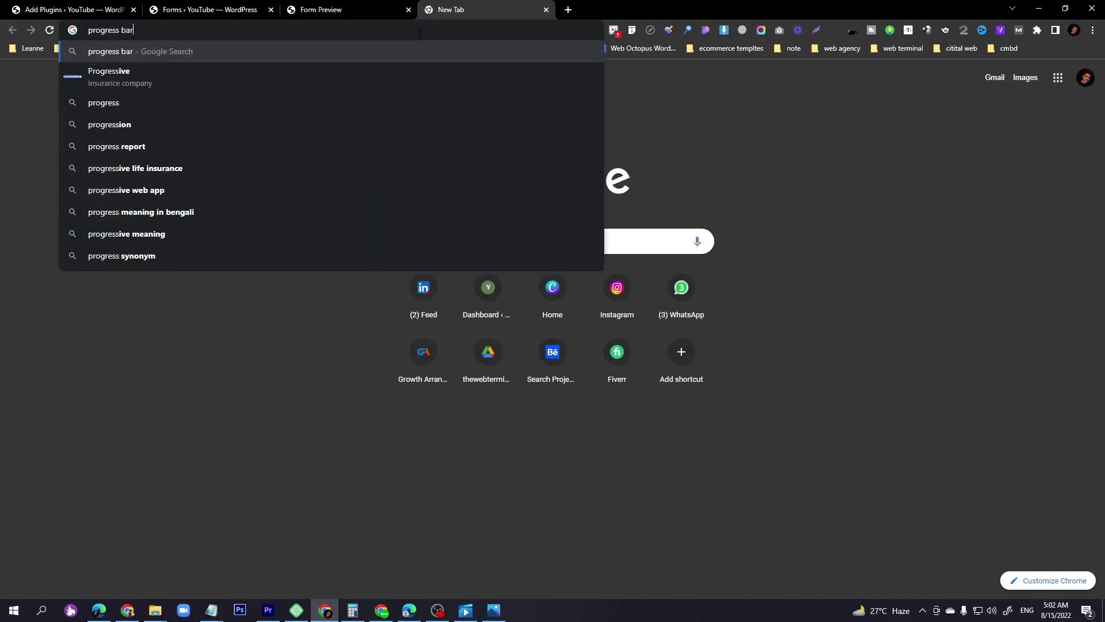
pyautogui.press('Return')
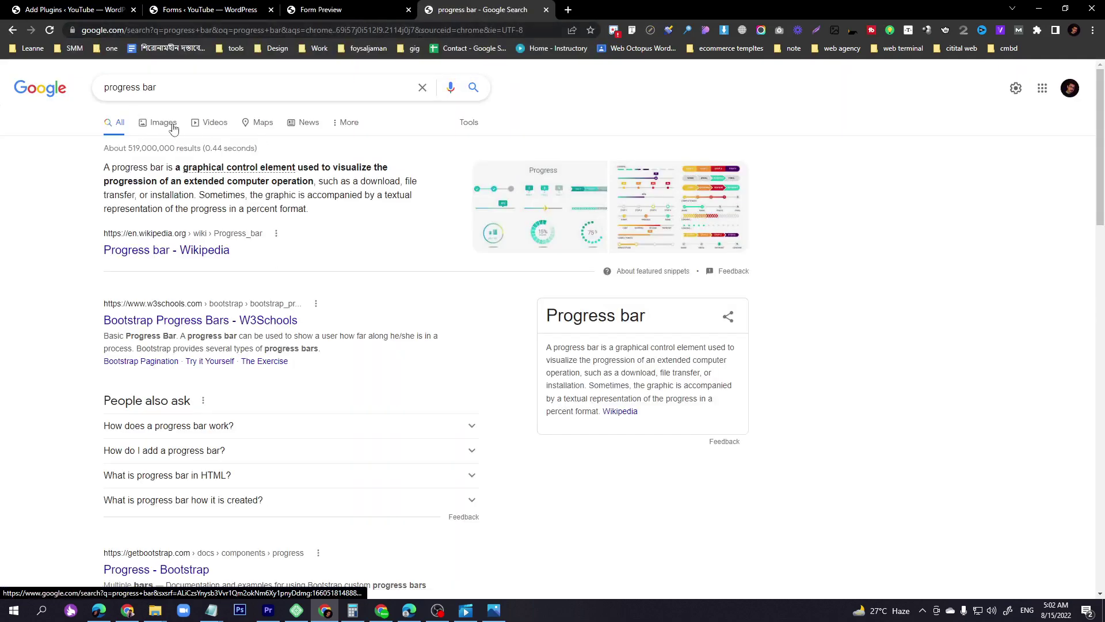
pyautogui.click(173, 128)
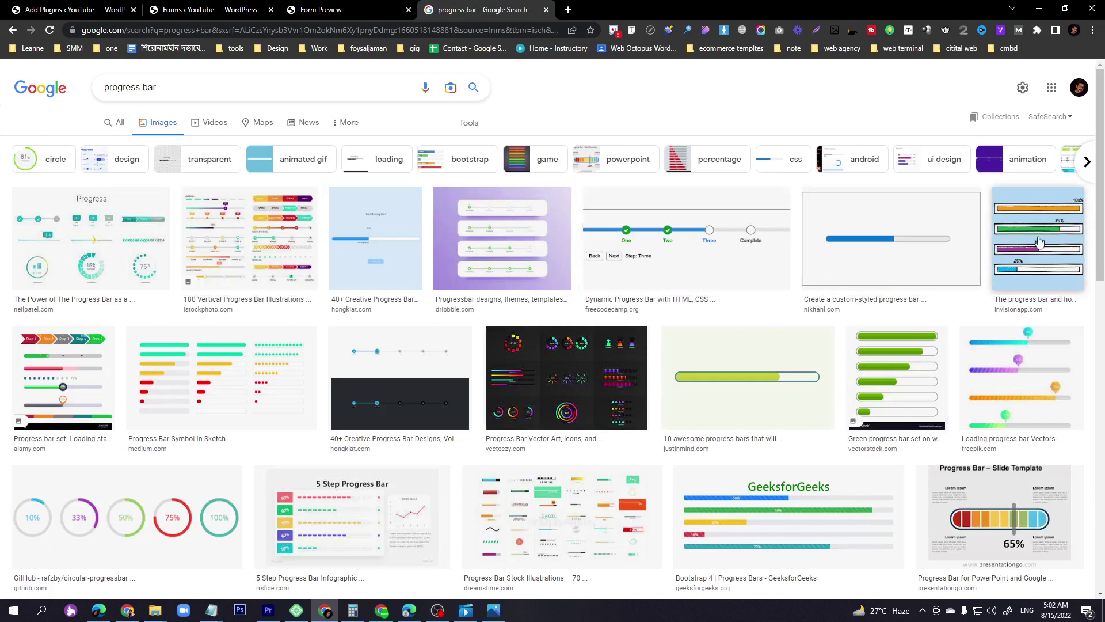
pyautogui.click(989, 403)
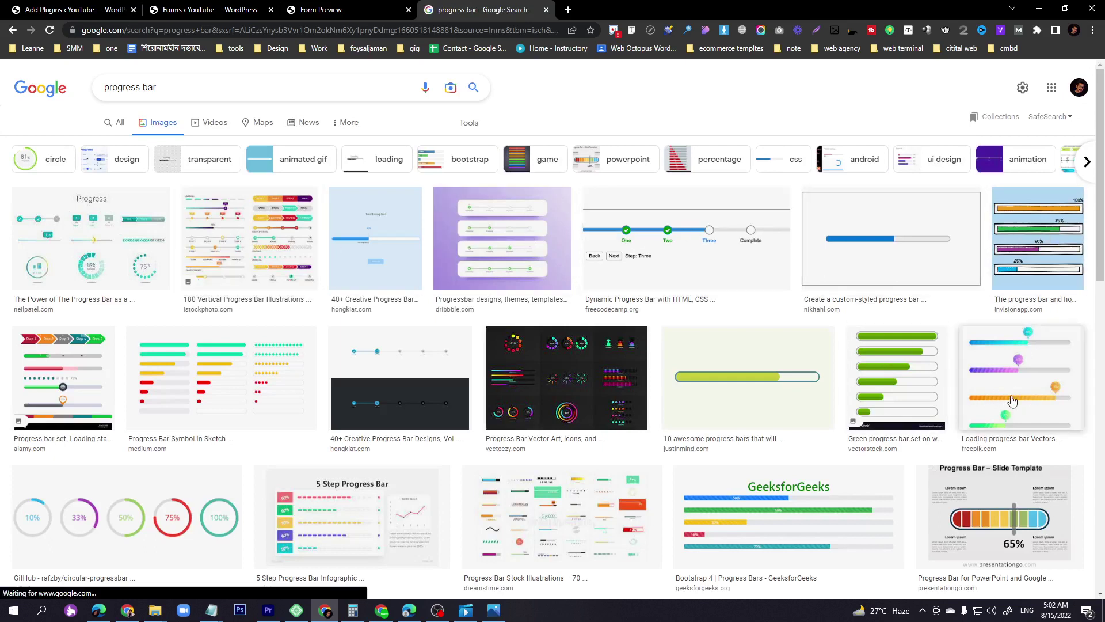
# Go back to the payment form preview on its Contact Info step.
pyautogui.click(322, 10)
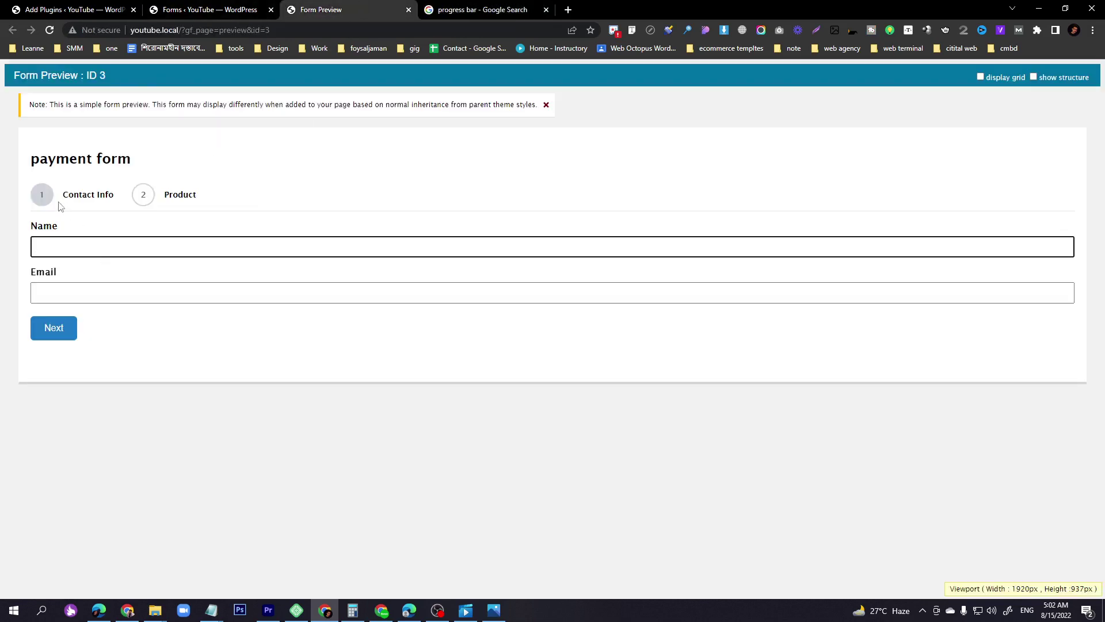
pyautogui.click(173, 10)
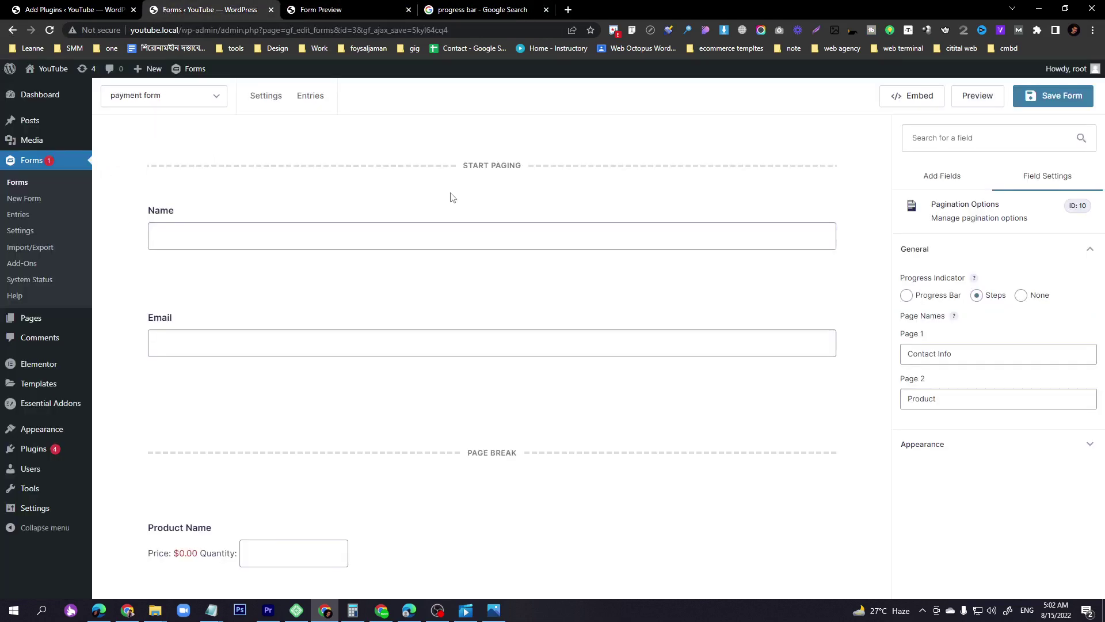
pyautogui.click(320, 9)
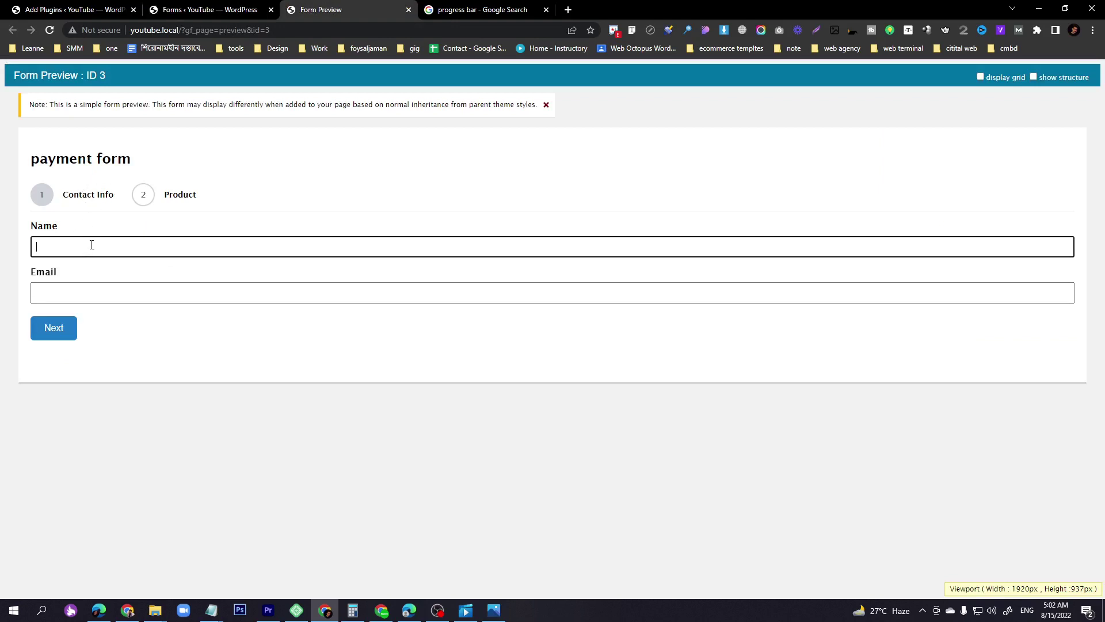
# Fill in a test name and email address on the Contact Info page.
pyautogui.write('Test')
pyautogui.click(89, 294)
pyautogui.write('Test')
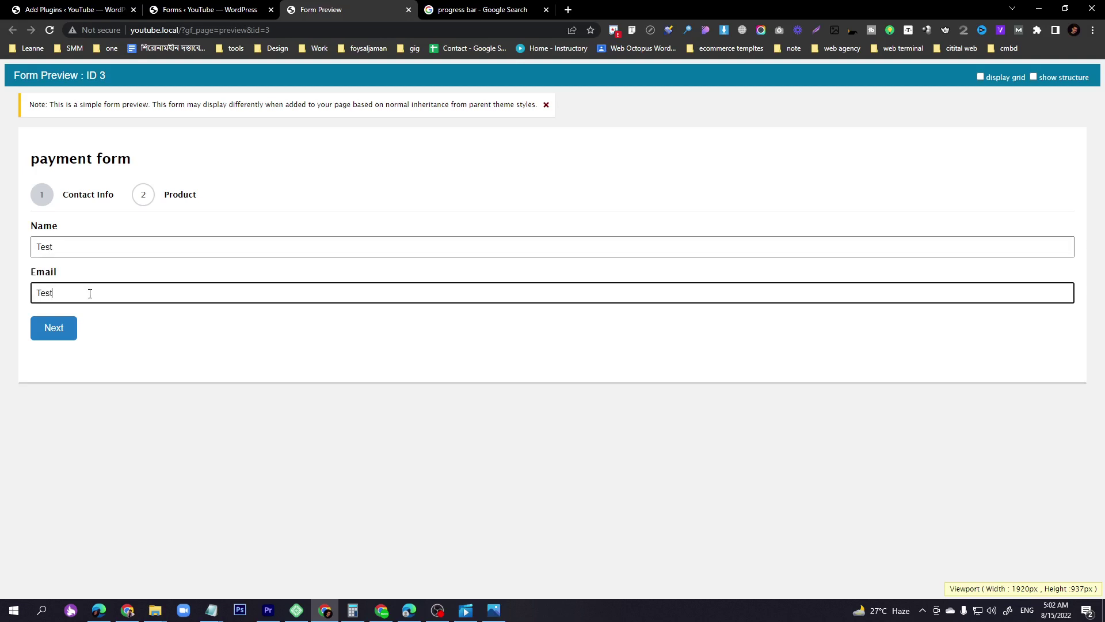
pyautogui.write('@g')
pyautogui.press('BackSpace')
pyautogui.press('BackSpace')
pyautogui.write('@gmail.com')
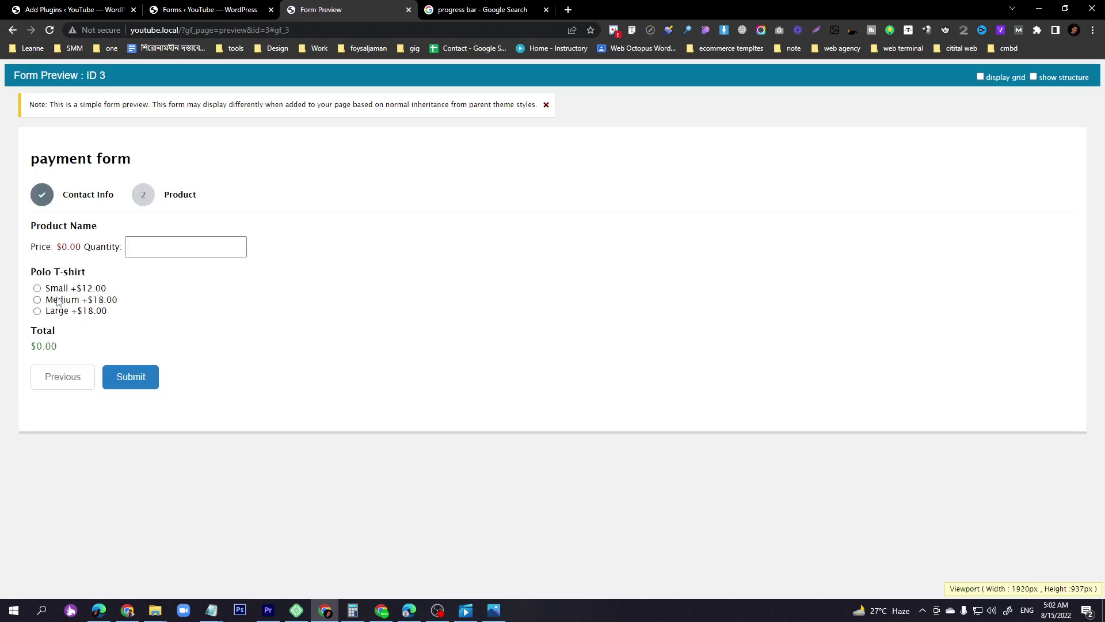
# On the Product page, choose Medium with quantity 1 for an $18.00 total.
pyautogui.moveTo(32, 270); pyautogui.dragTo(68, 272)
pyautogui.click(62, 302)
pyautogui.click(236, 245)
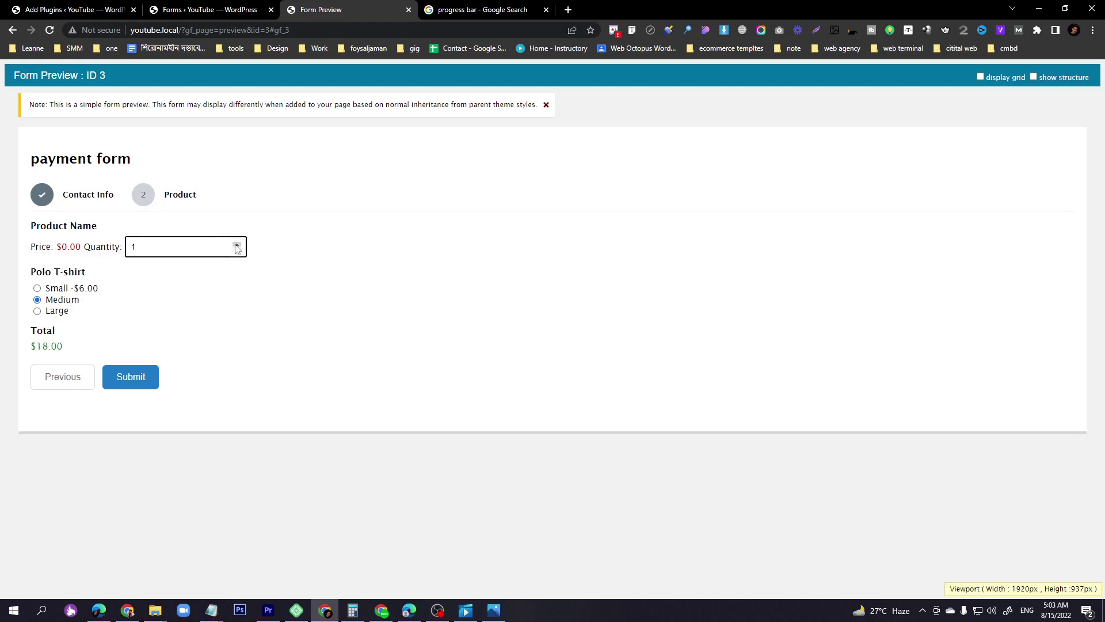
pyautogui.click(209, 10)
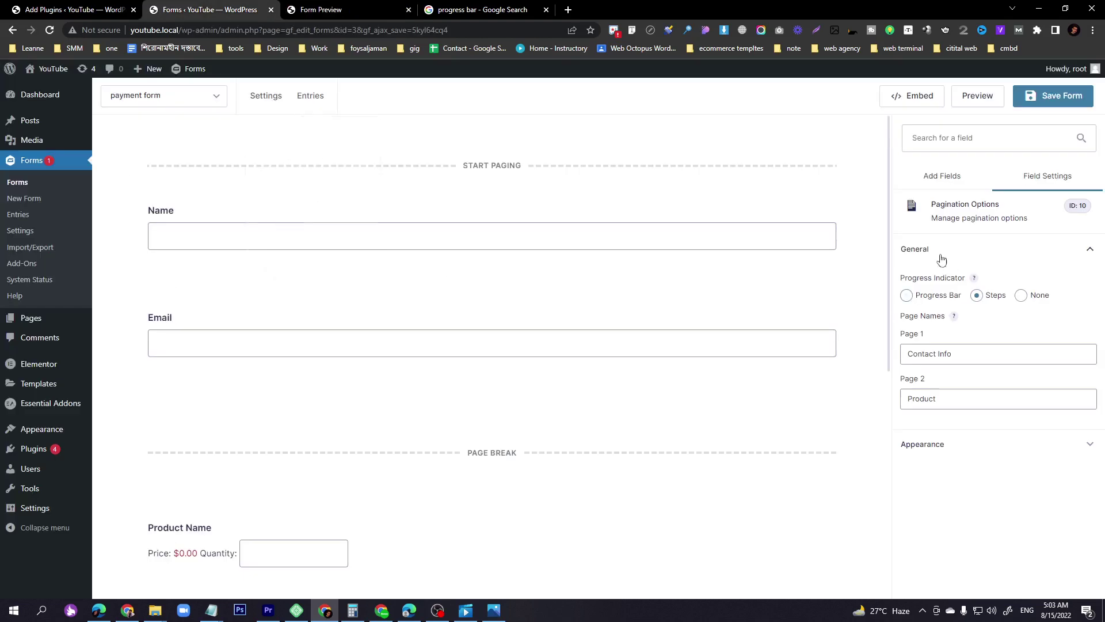
pyautogui.scroll(-4, 253, 486)
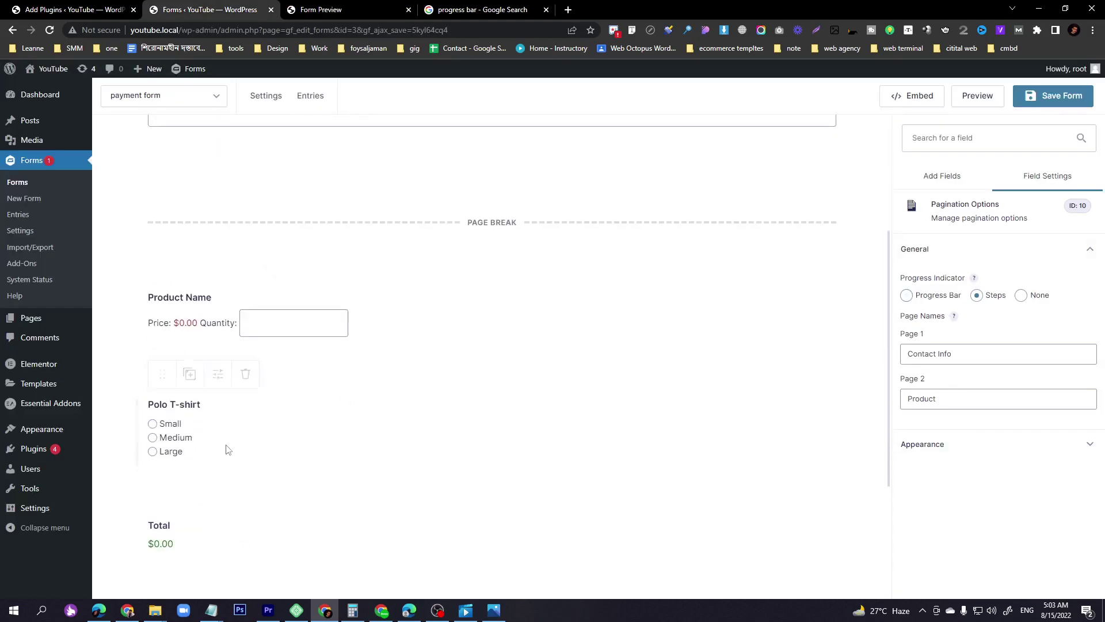
pyautogui.click(224, 447)
pyautogui.click(959, 547)
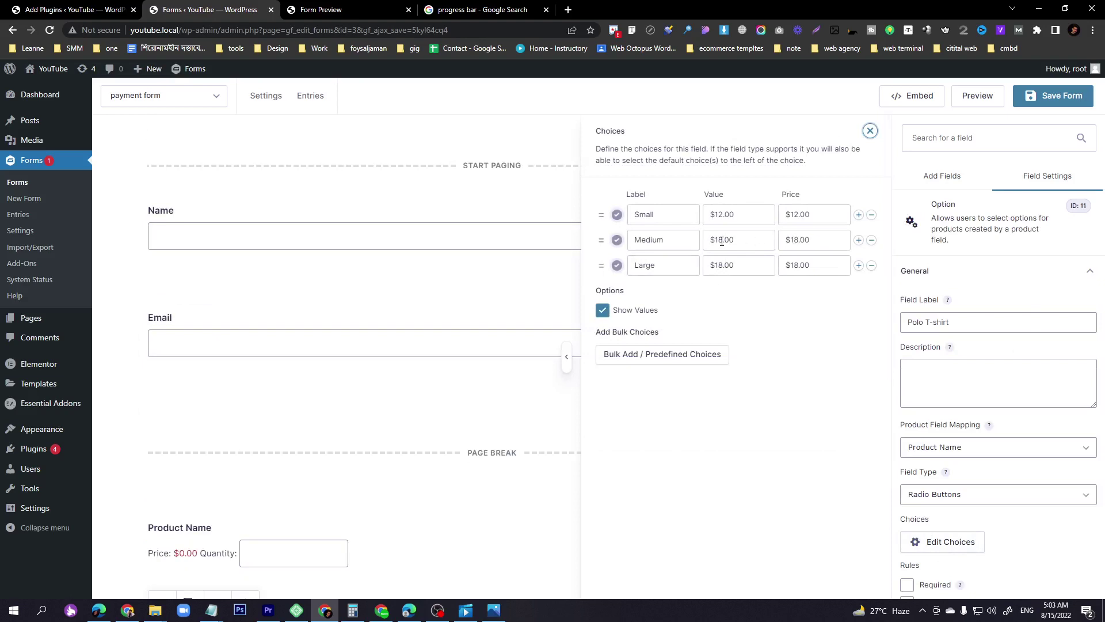
pyautogui.hotkey('ctrl', 'Tab')
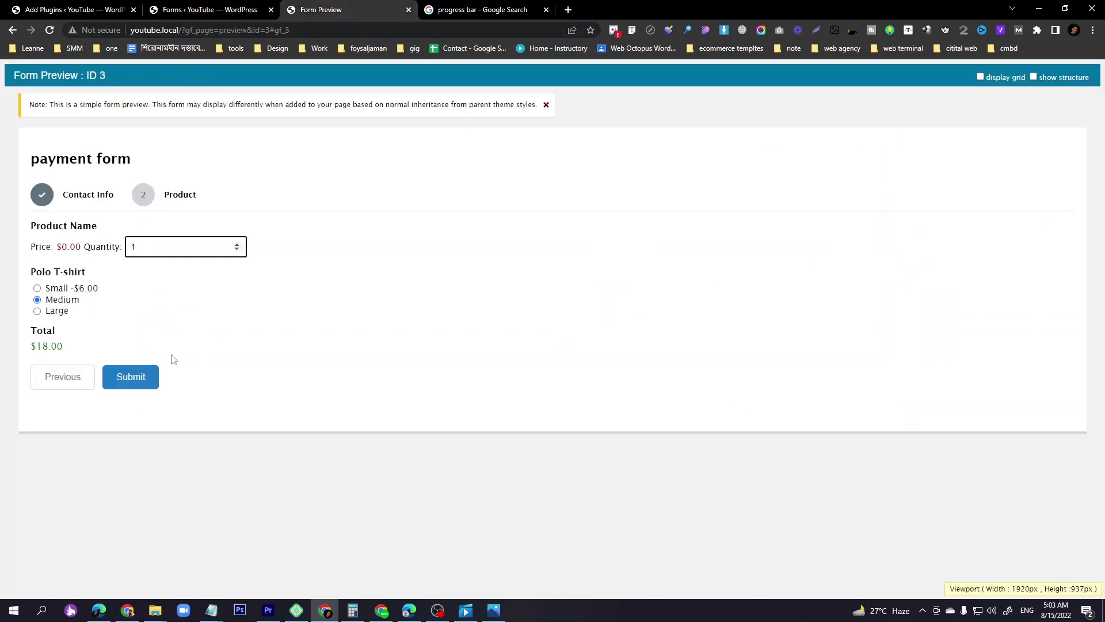
# Try different quantities and the Large size, then reload the preview to reset it.
pyautogui.click(237, 244)
pyautogui.click(237, 244)
pyautogui.click(56, 312)
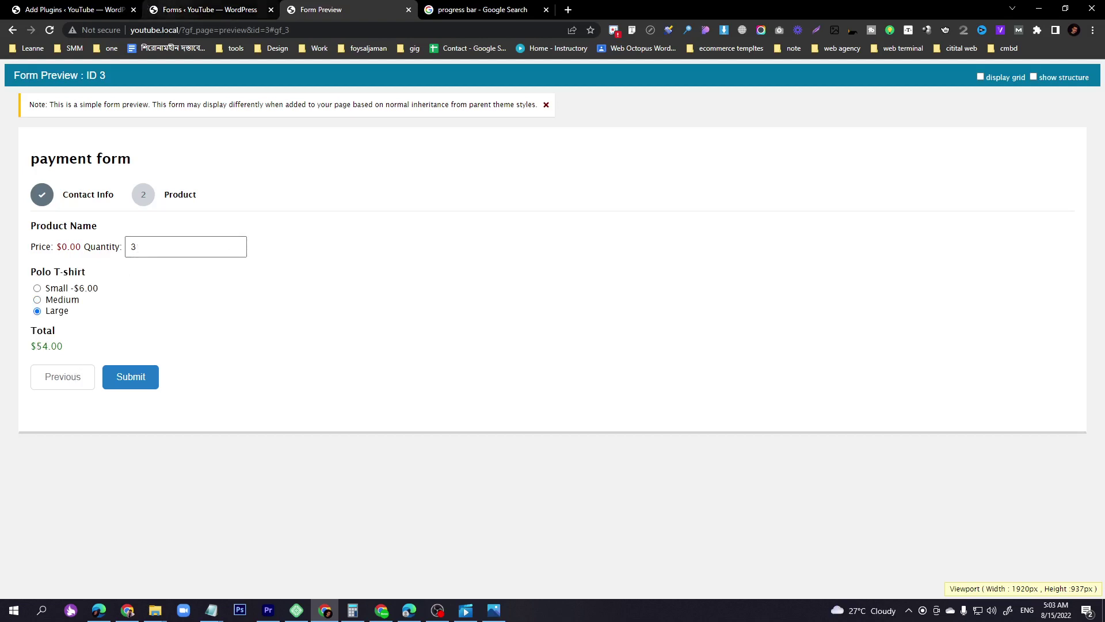
pyautogui.click(238, 250)
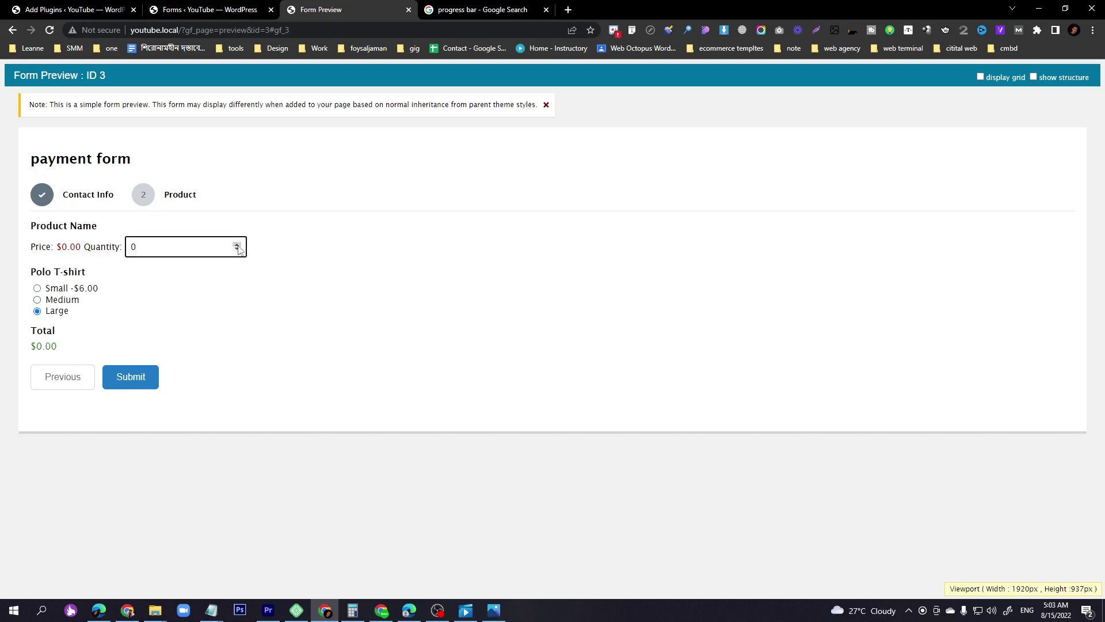
pyautogui.click(237, 250)
pyautogui.click(50, 29)
pyautogui.click(586, 118)
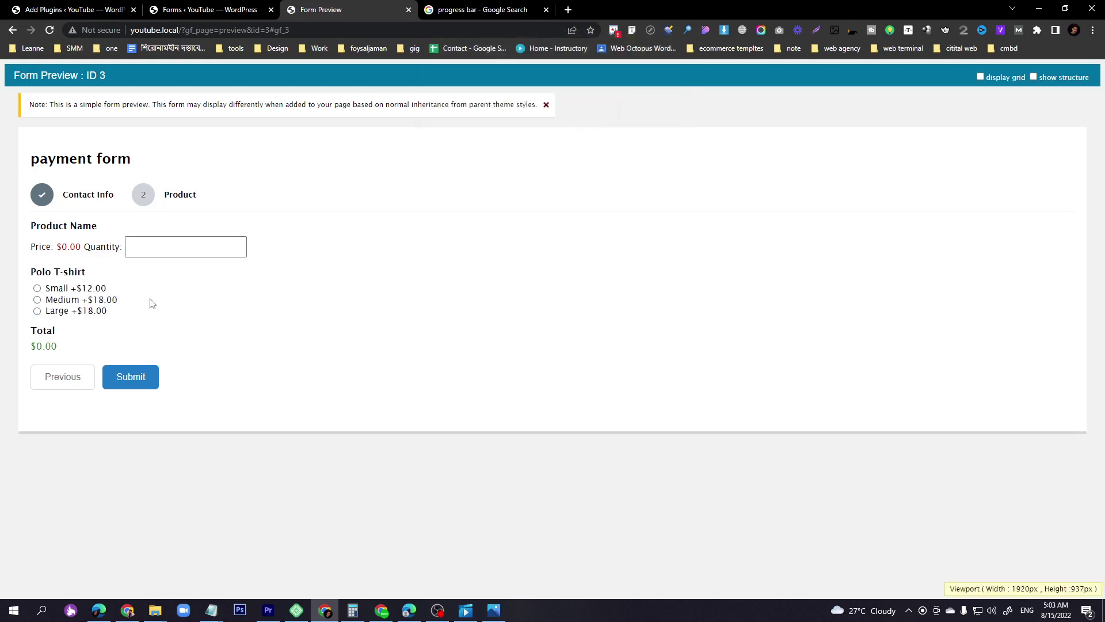
# Choose Large with quantity 2 ($36.00) and submit the test order.
pyautogui.click(58, 314)
pyautogui.click(237, 245)
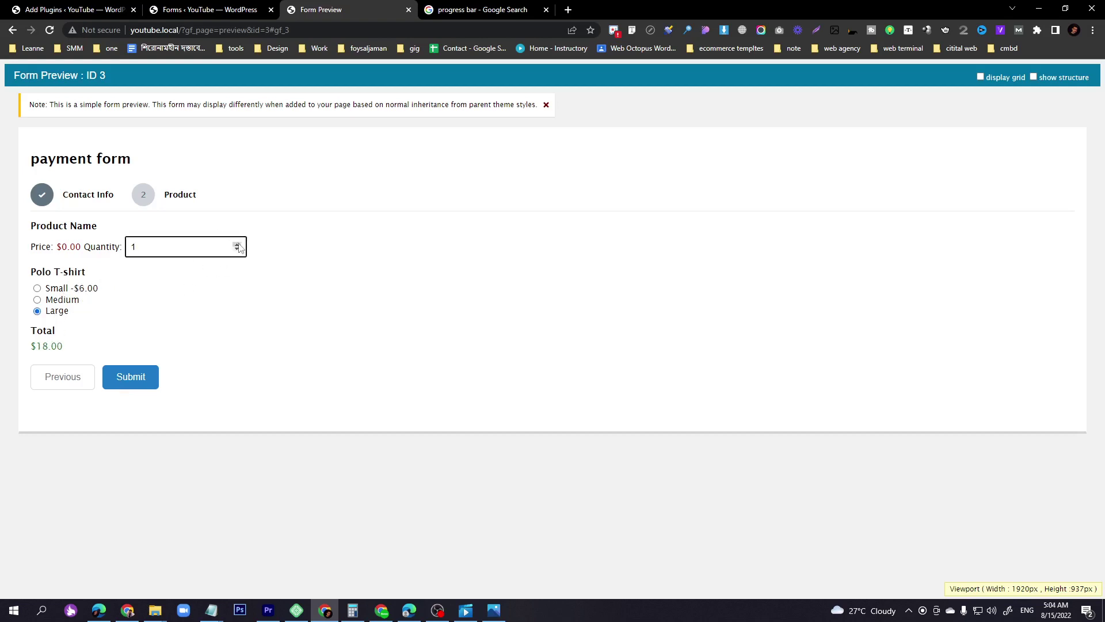
pyautogui.click(237, 245)
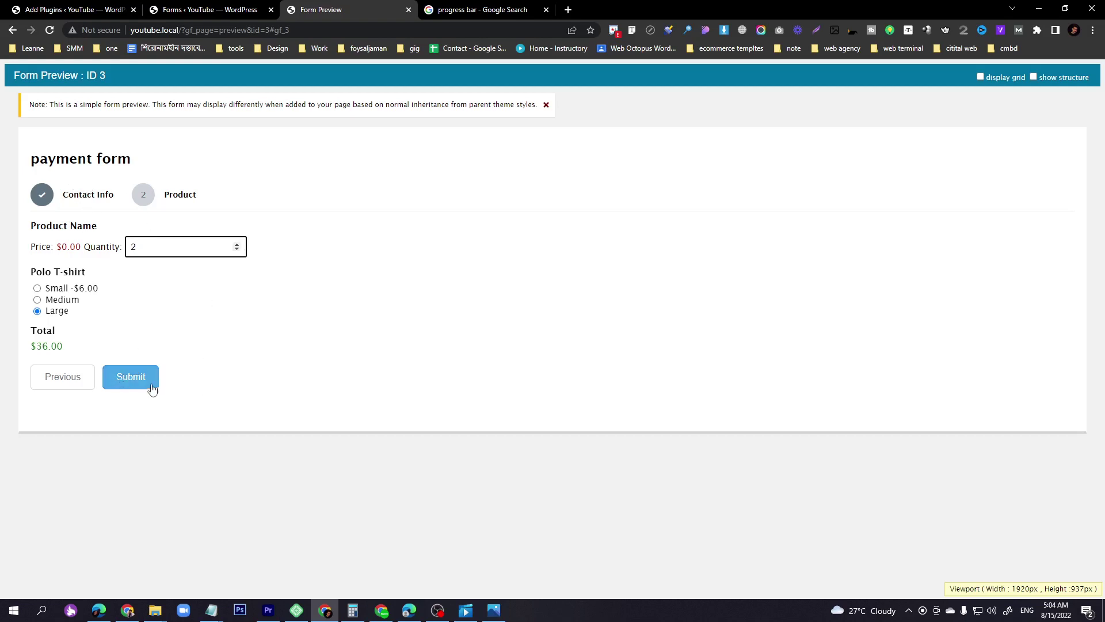
pyautogui.click(128, 384)
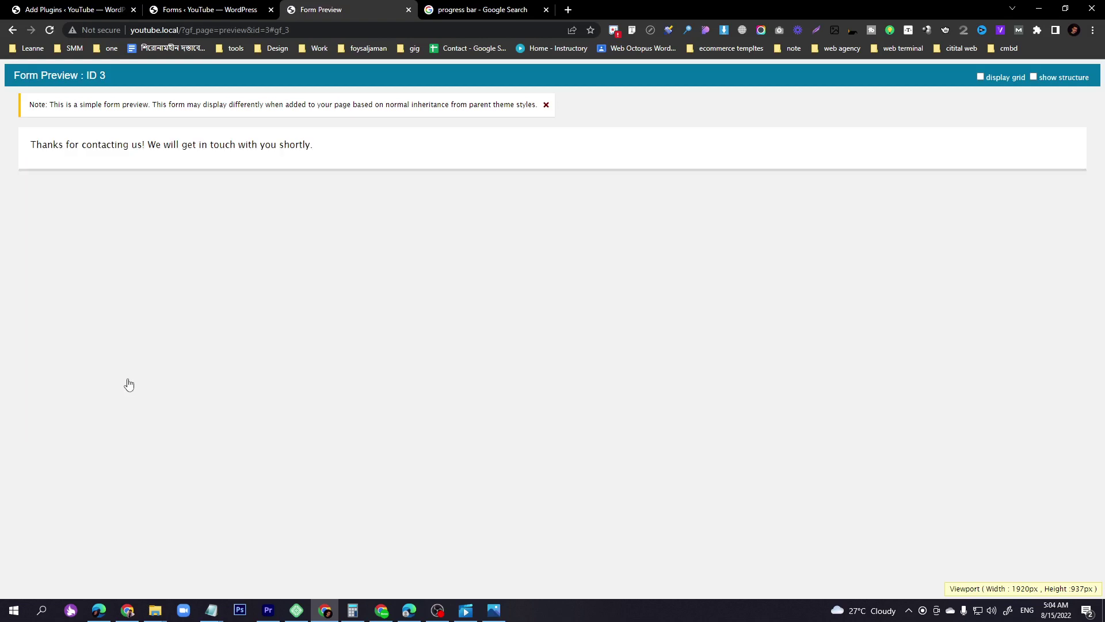
pyautogui.moveTo(32, 145); pyautogui.dragTo(117, 146)
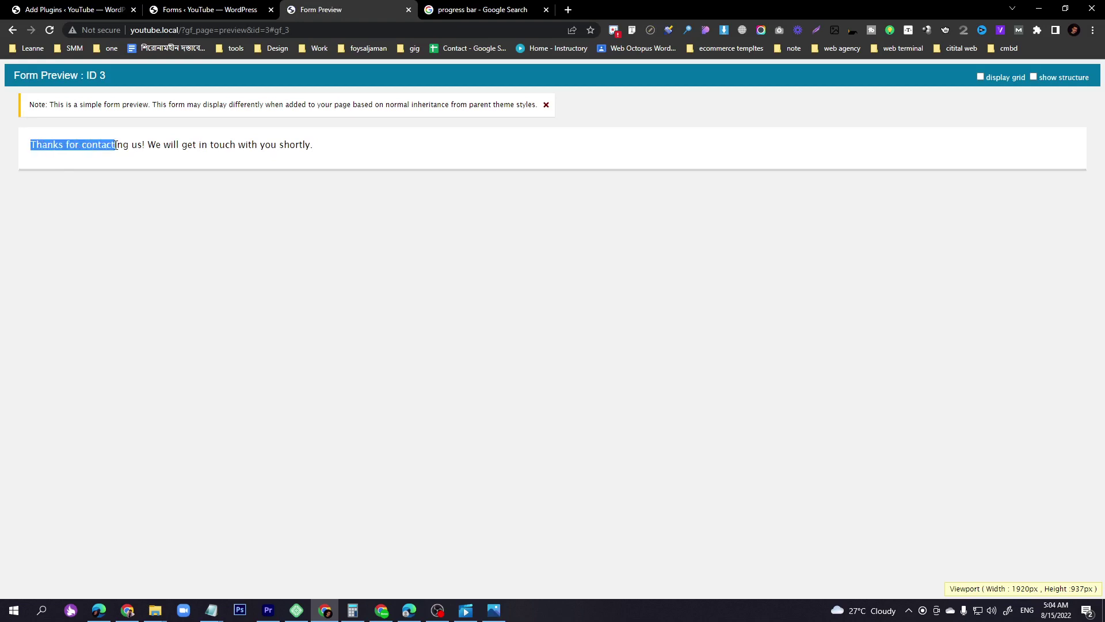
# Go from the form editor to Forms > Entries, choosing Leave at the unsaved-changes prompt.
pyautogui.click(207, 10)
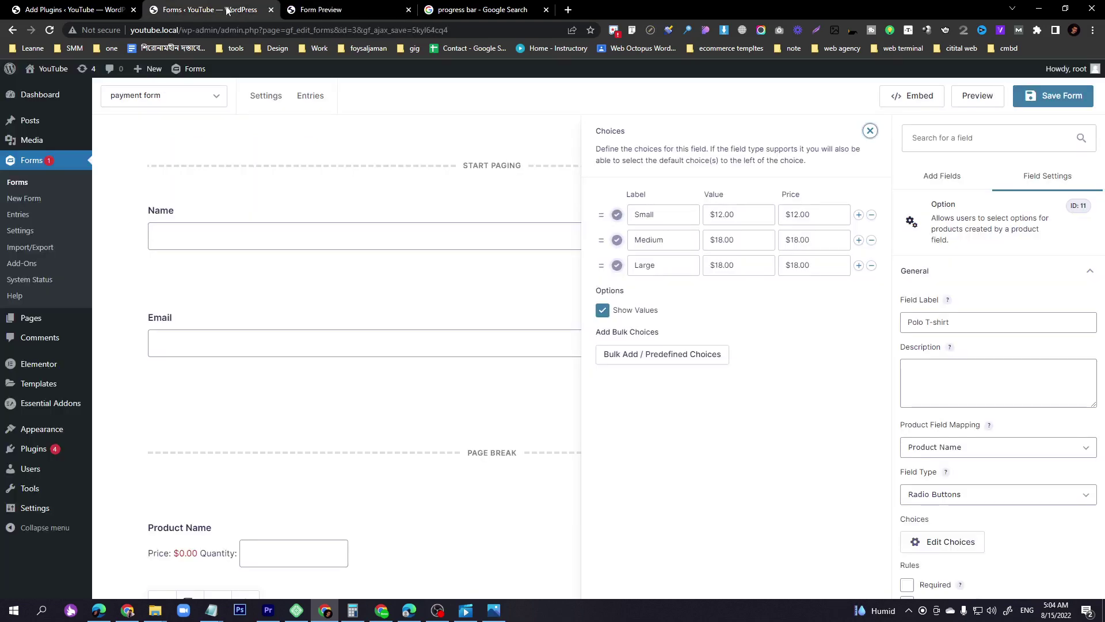
pyautogui.click(164, 95)
pyautogui.click(110, 263)
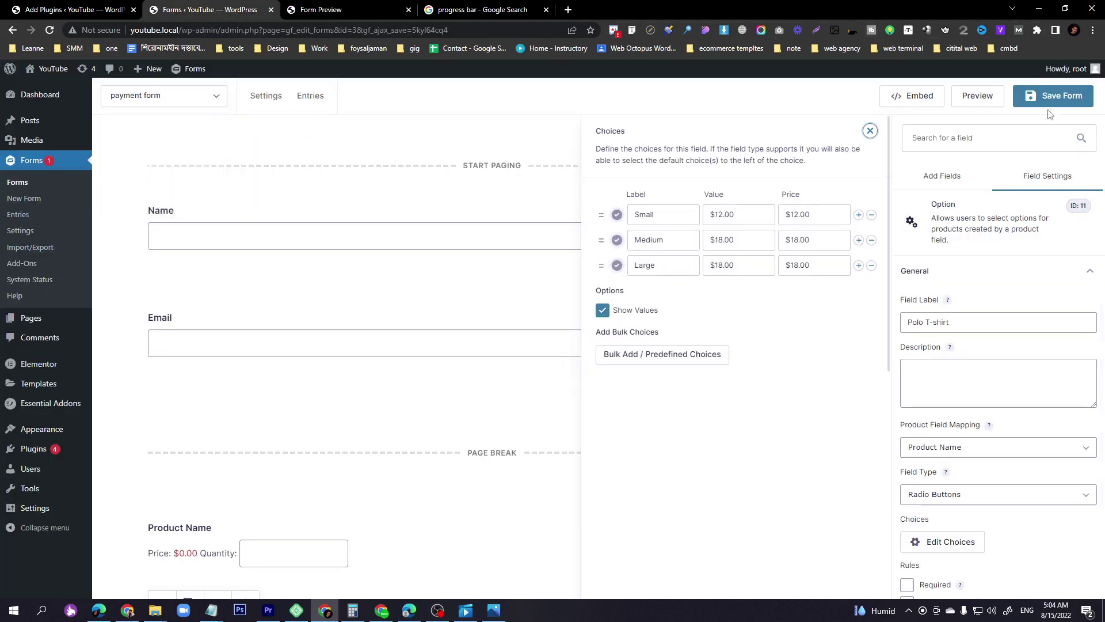
pyautogui.click(164, 95)
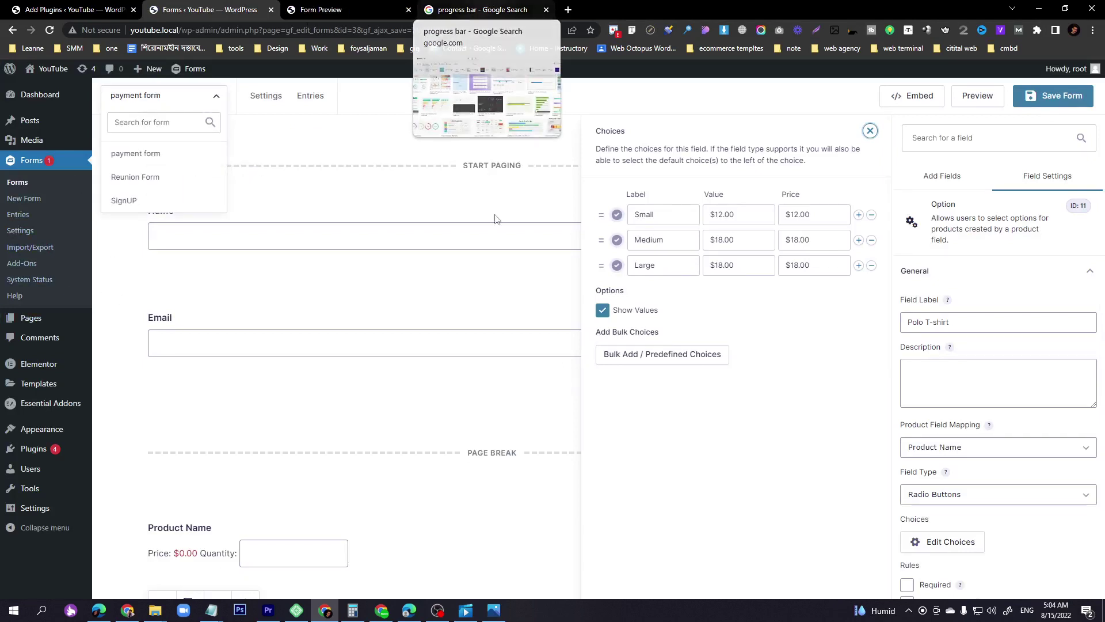
pyautogui.click(16, 215)
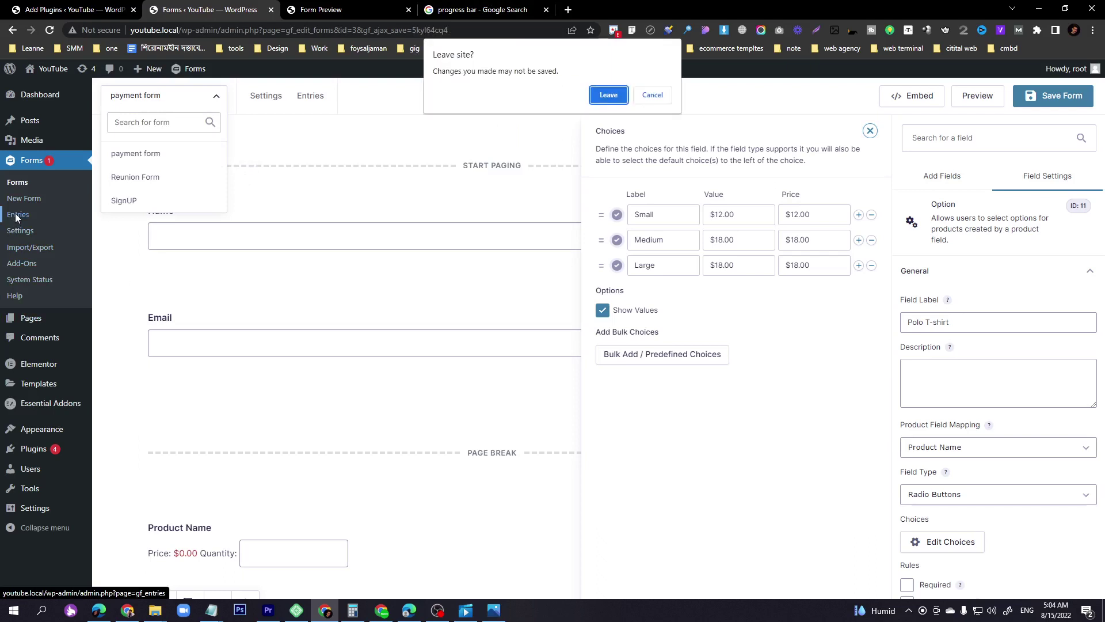
pyautogui.click(609, 95)
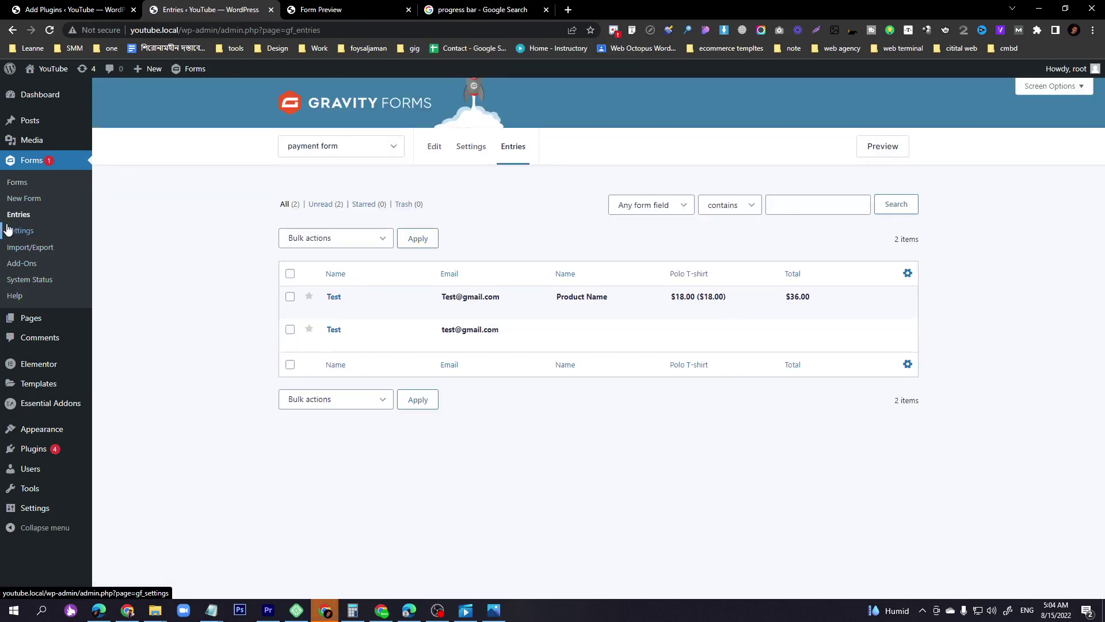
# Show the payment form's entries, trash the second Test entry, and open the remaining one.
pyautogui.click(316, 149)
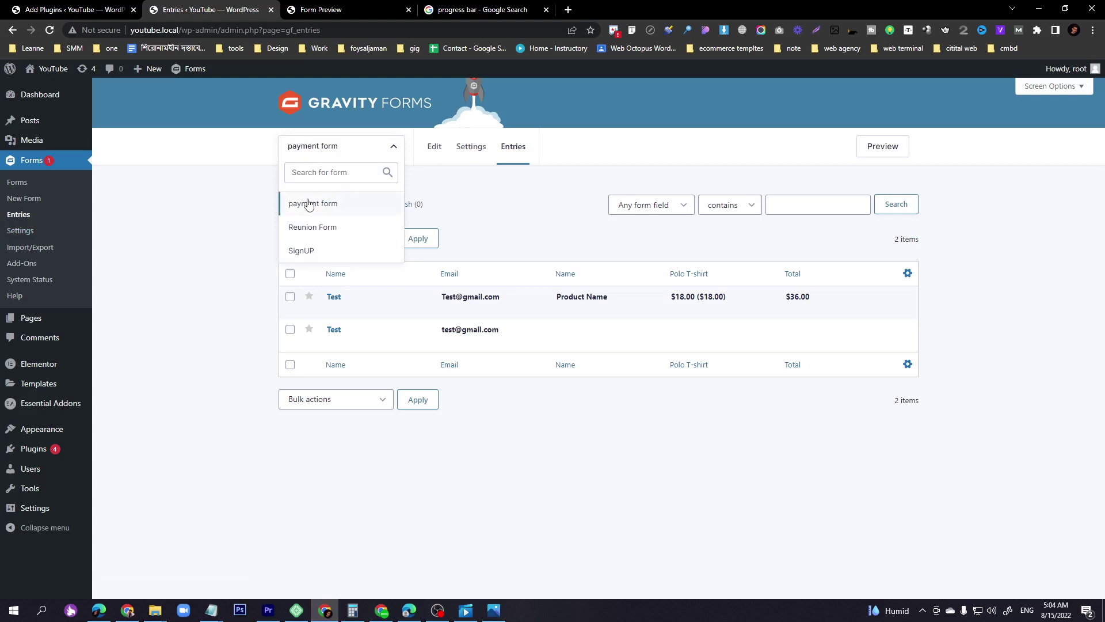
pyautogui.click(325, 212)
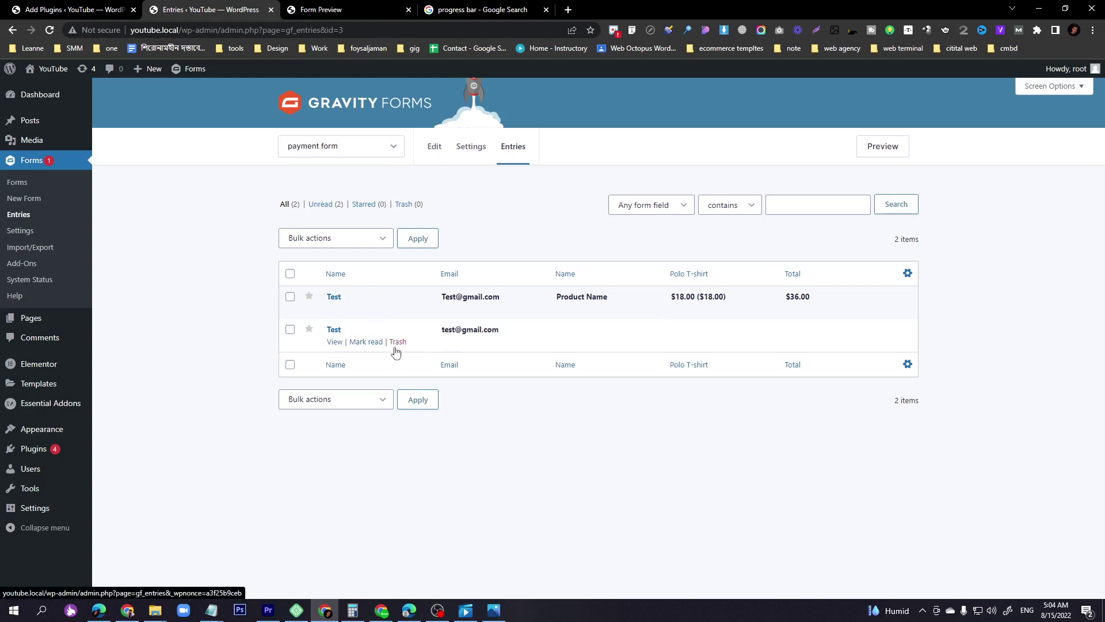
pyautogui.click(393, 343)
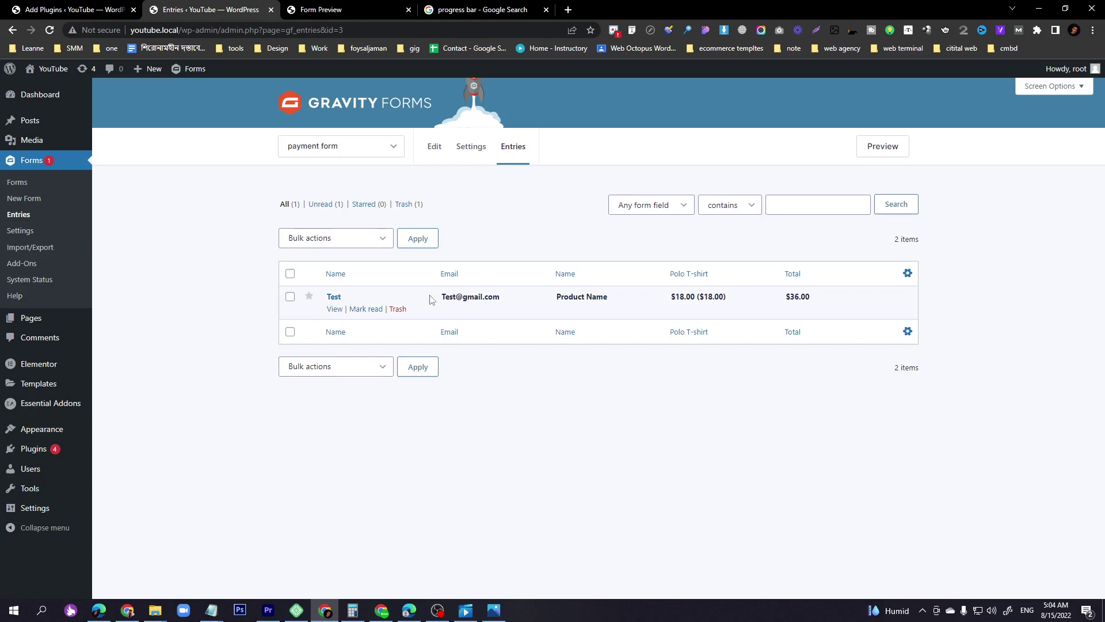
pyautogui.click(335, 309)
# Review the Test entry's order: Polo T-shirt at $18.00, quantity 2, total $36.00.
pyautogui.scroll(-3, 335, 313)
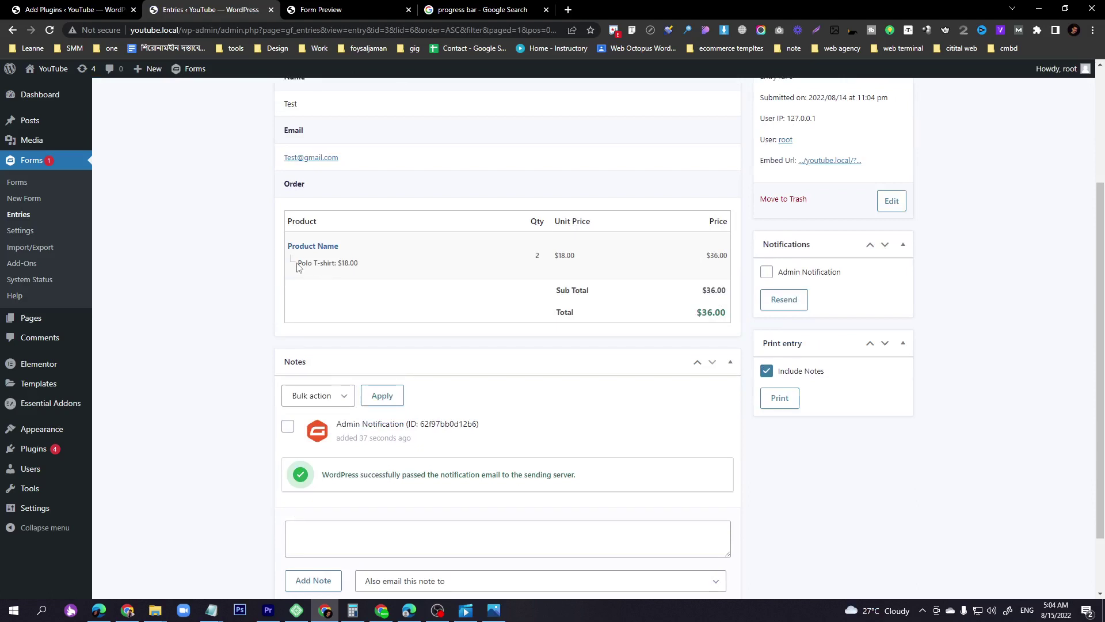
pyautogui.doubleClick(343, 263)
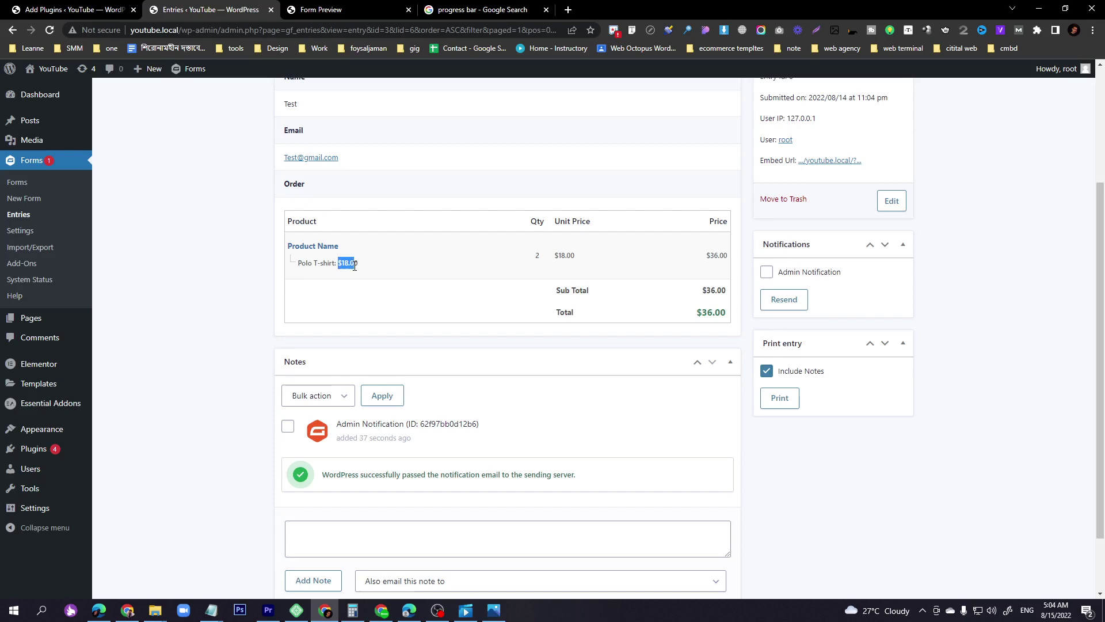
pyautogui.doubleClick(537, 255)
pyautogui.moveTo(703, 314); pyautogui.dragTo(712, 316)
pyautogui.scroll(-3, 712, 316)
pyautogui.scroll(3, 714, 319)
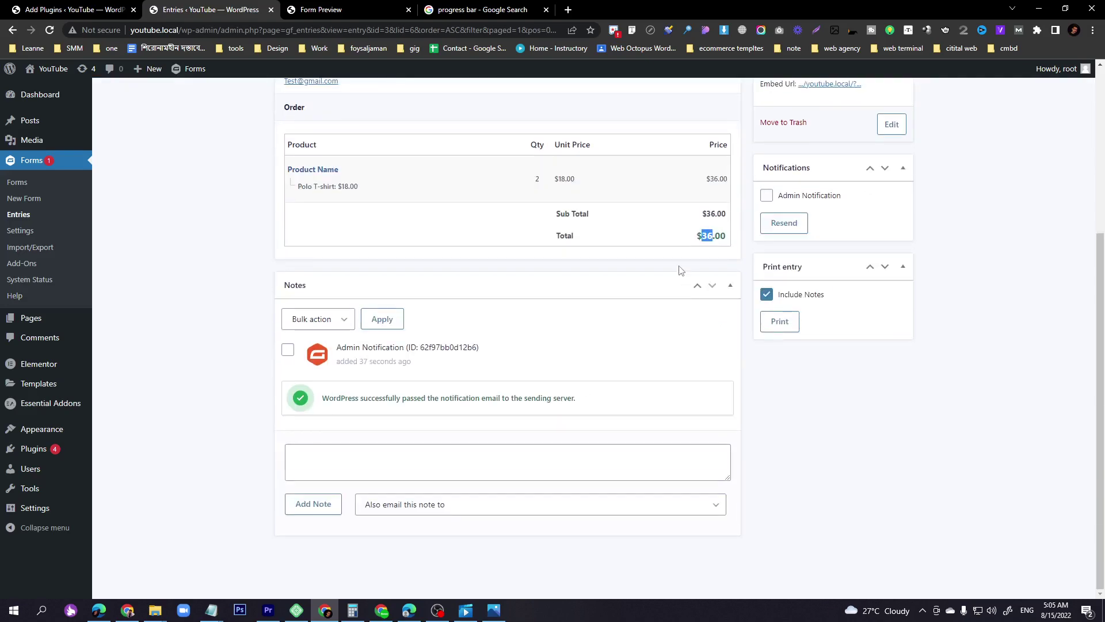
pyautogui.click(345, 10)
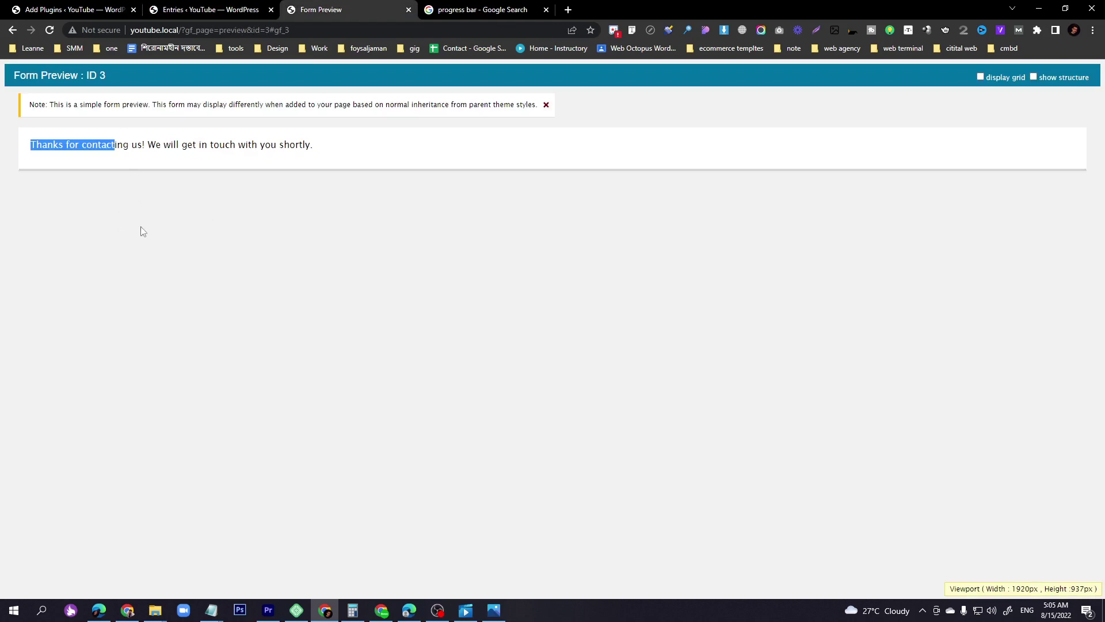
pyautogui.click(207, 10)
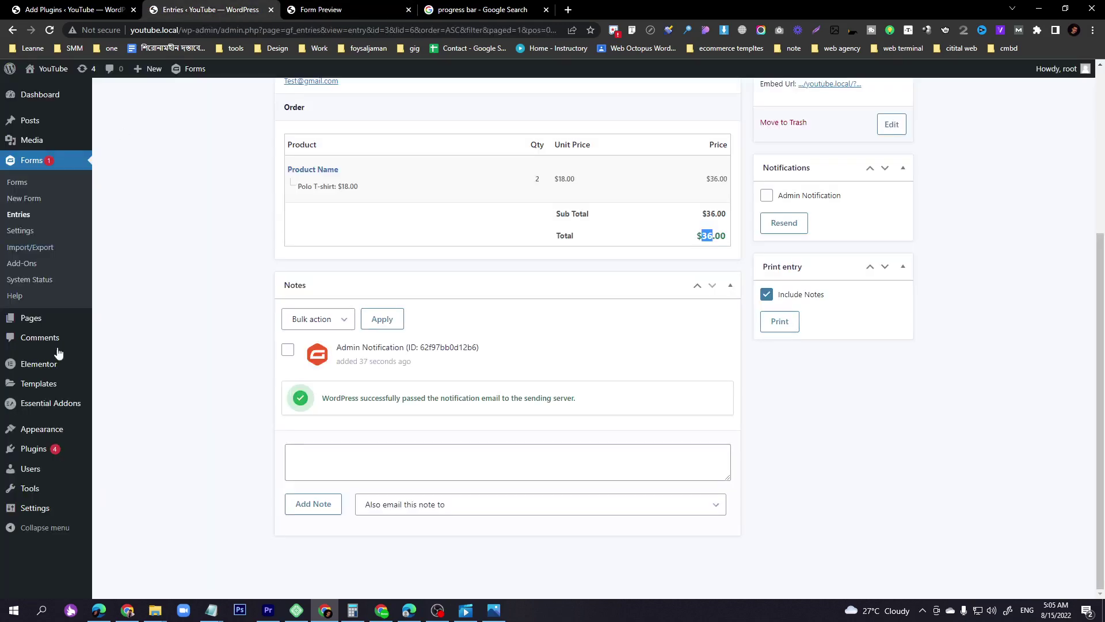
# Install and activate the PayPal add-on from gravityformspaypal-3.1.1.zip.
pyautogui.moveTo(33, 459)
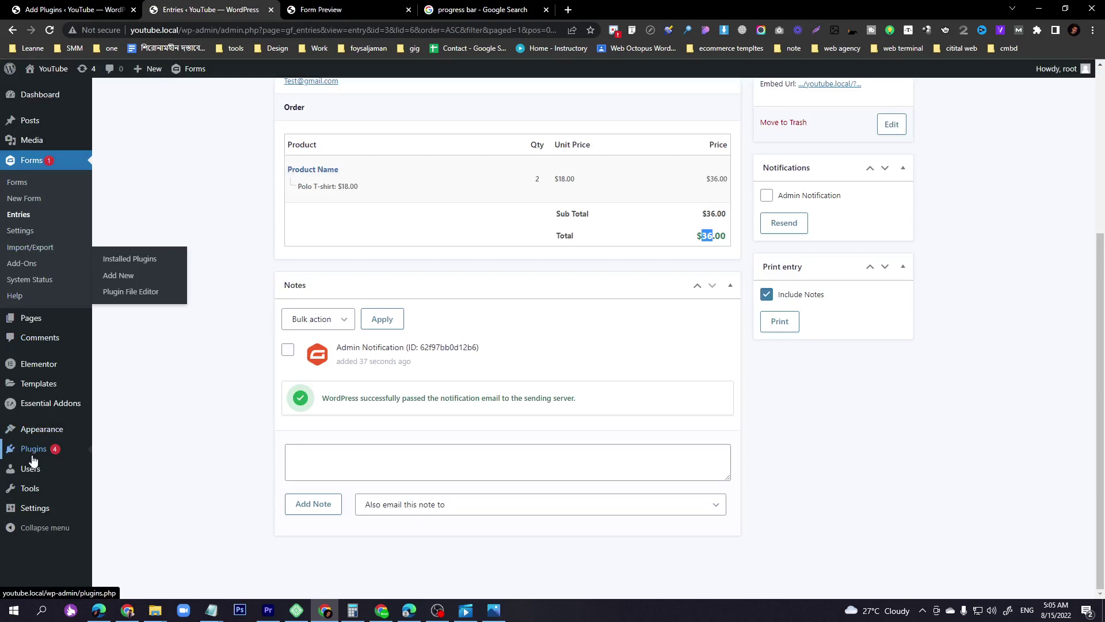
pyautogui.click(69, 9)
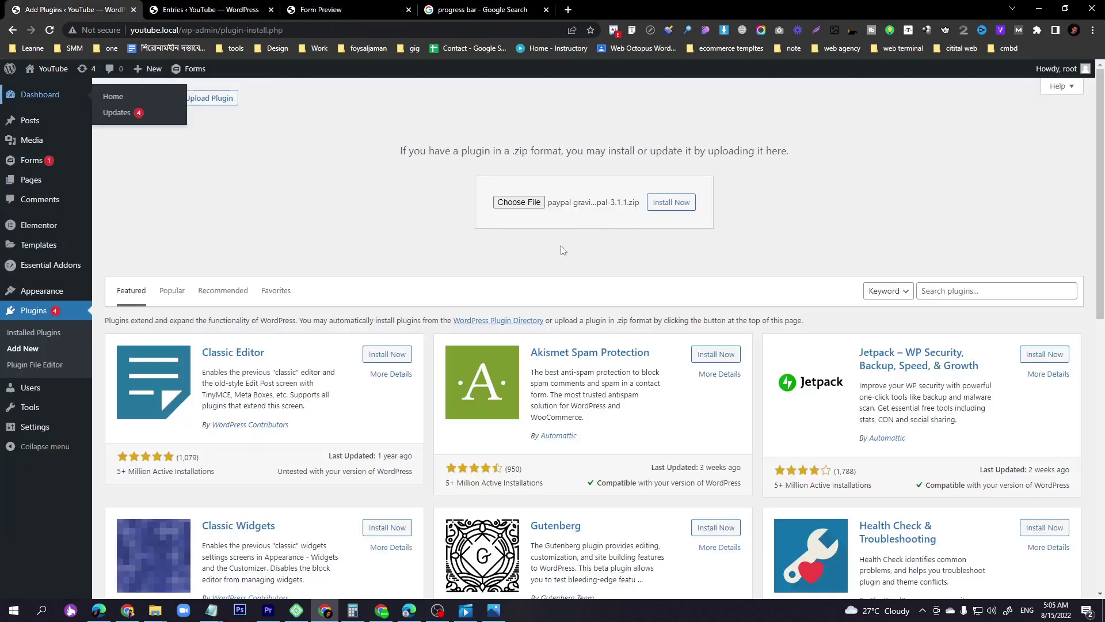
pyautogui.click(672, 204)
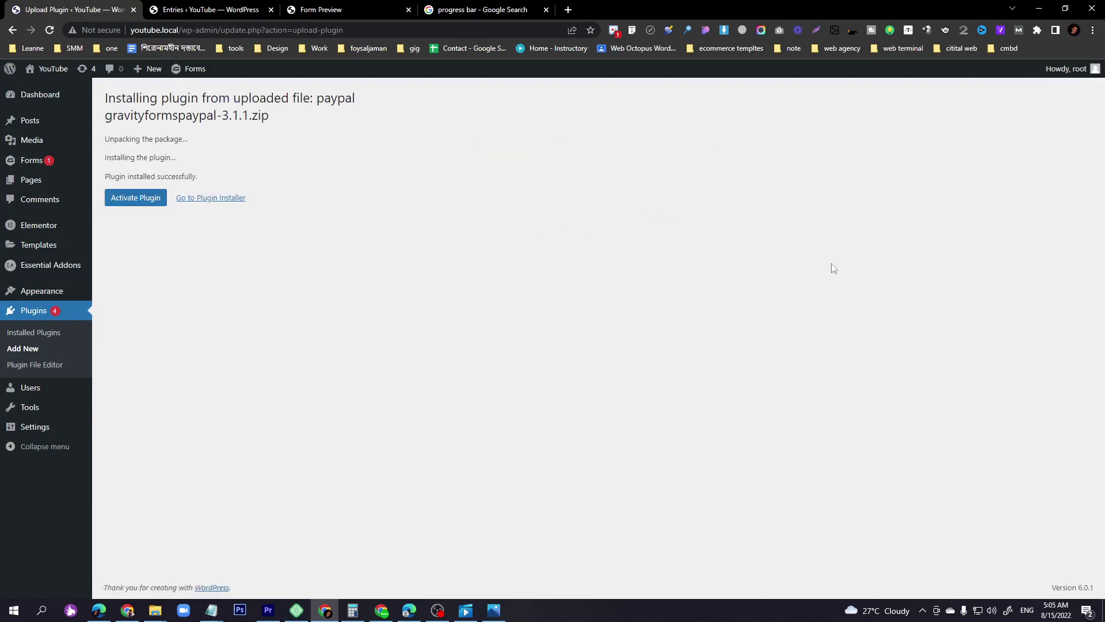
pyautogui.click(128, 204)
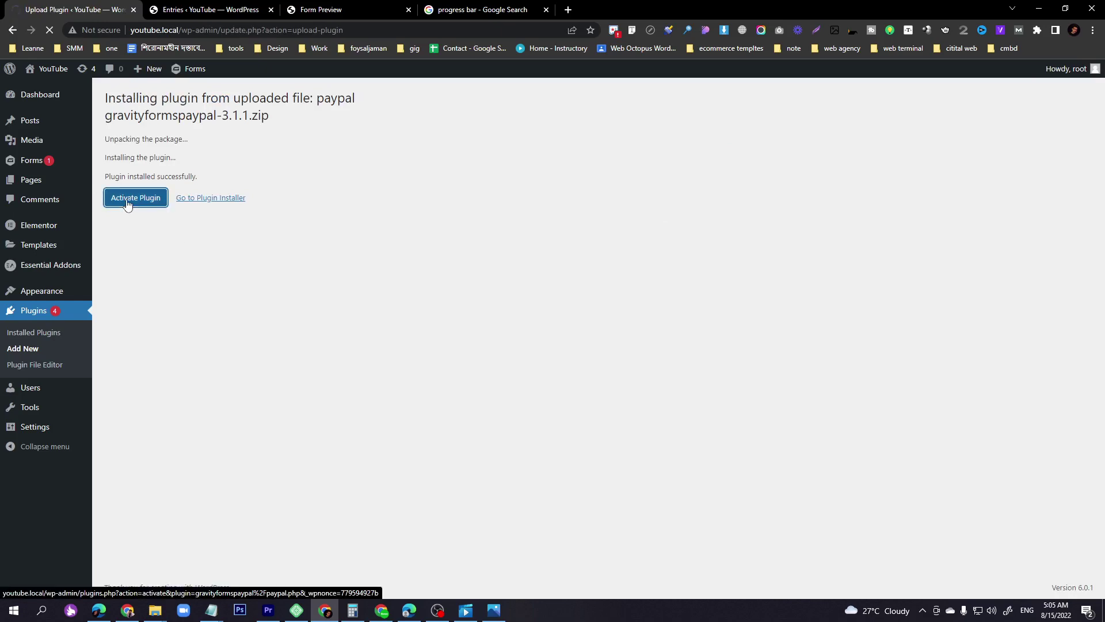
pyautogui.click(478, 10)
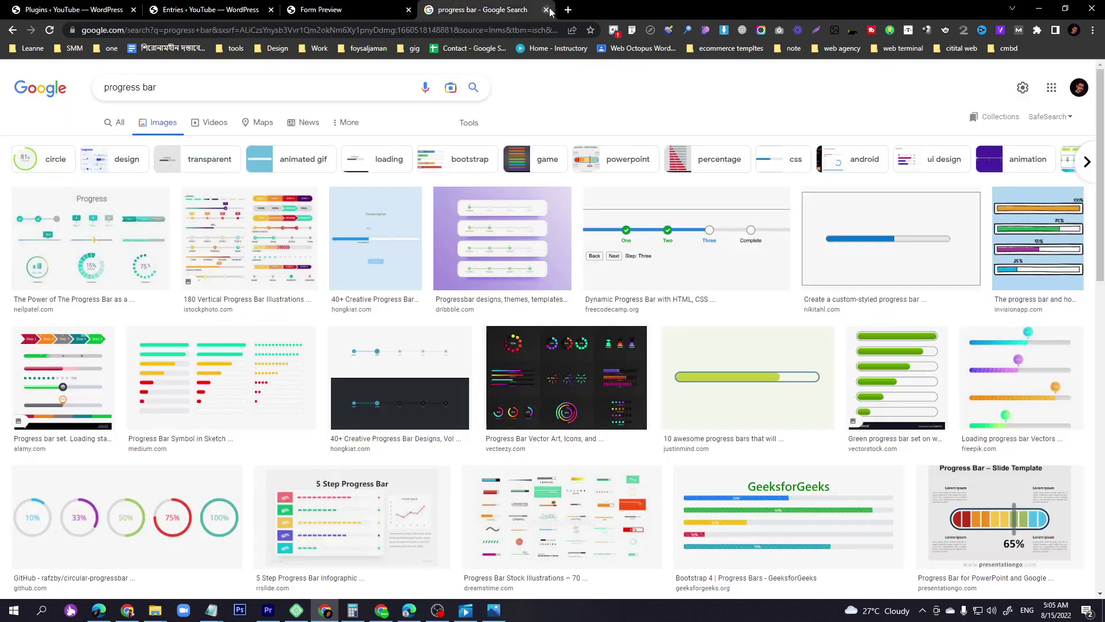
# Load thewebterminal.com in a new browser tab.
pyautogui.click(568, 10)
pyautogui.click(358, 30)
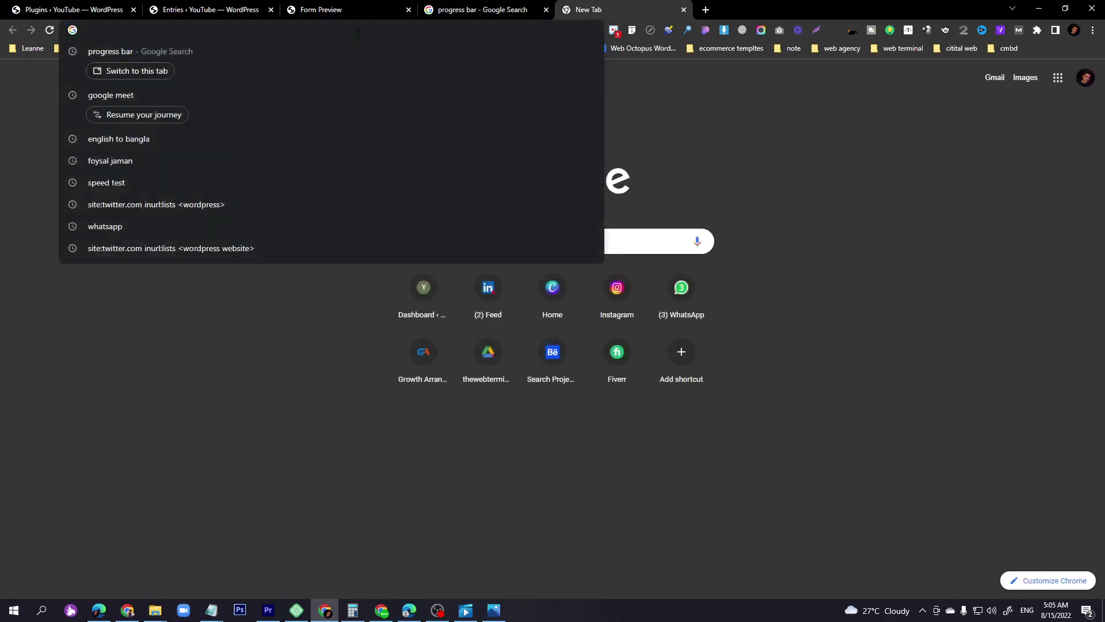
pyautogui.write('the')
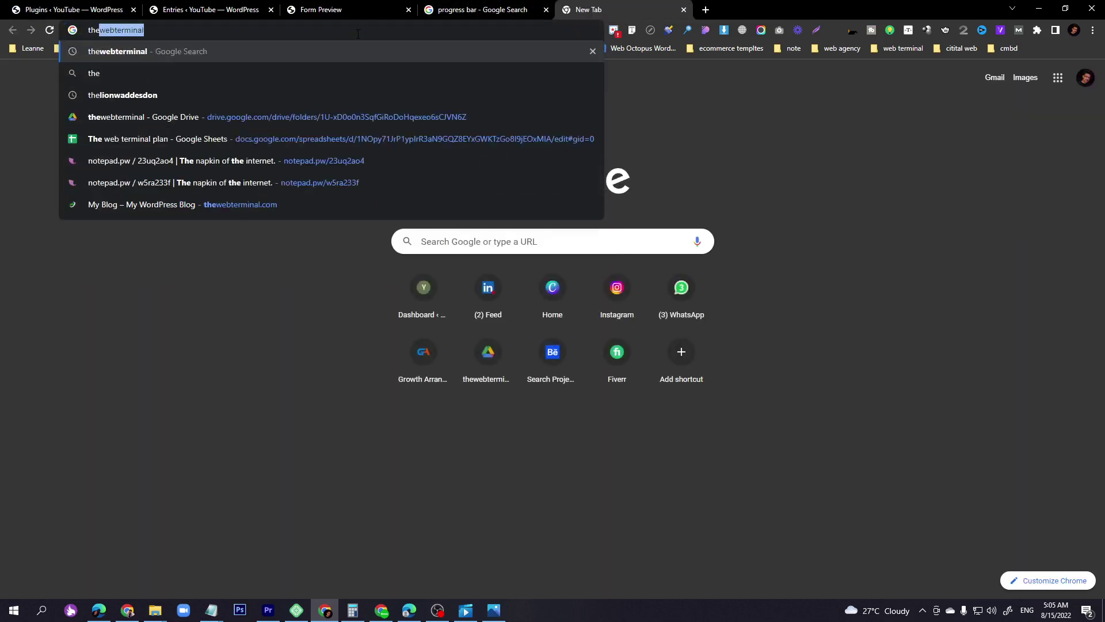
pyautogui.press('Right')
pyautogui.write('.')
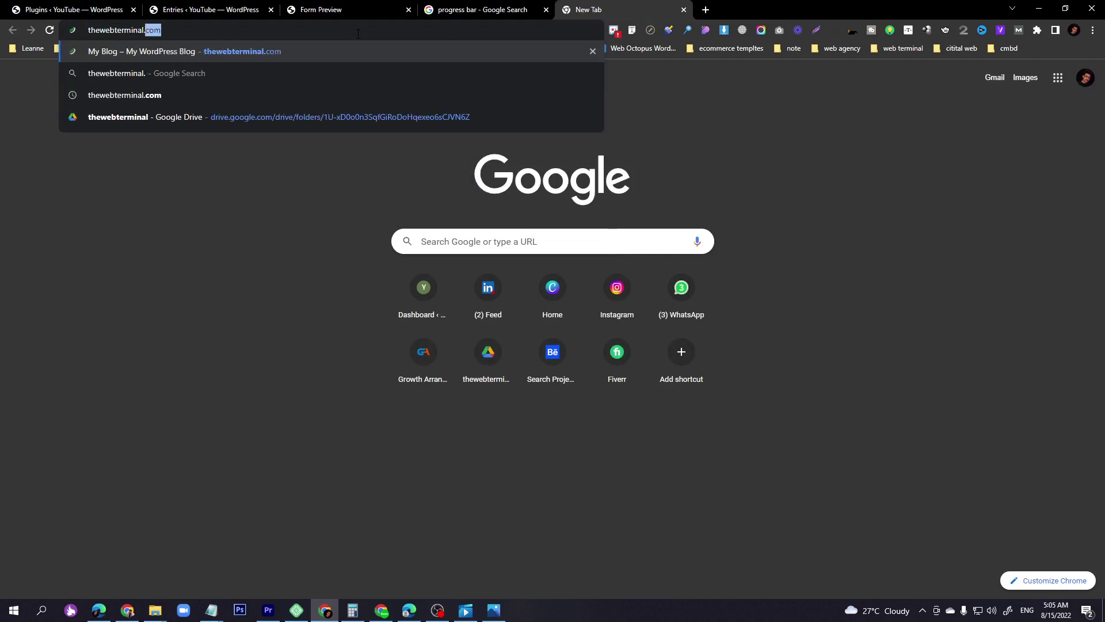
pyautogui.press('Return')
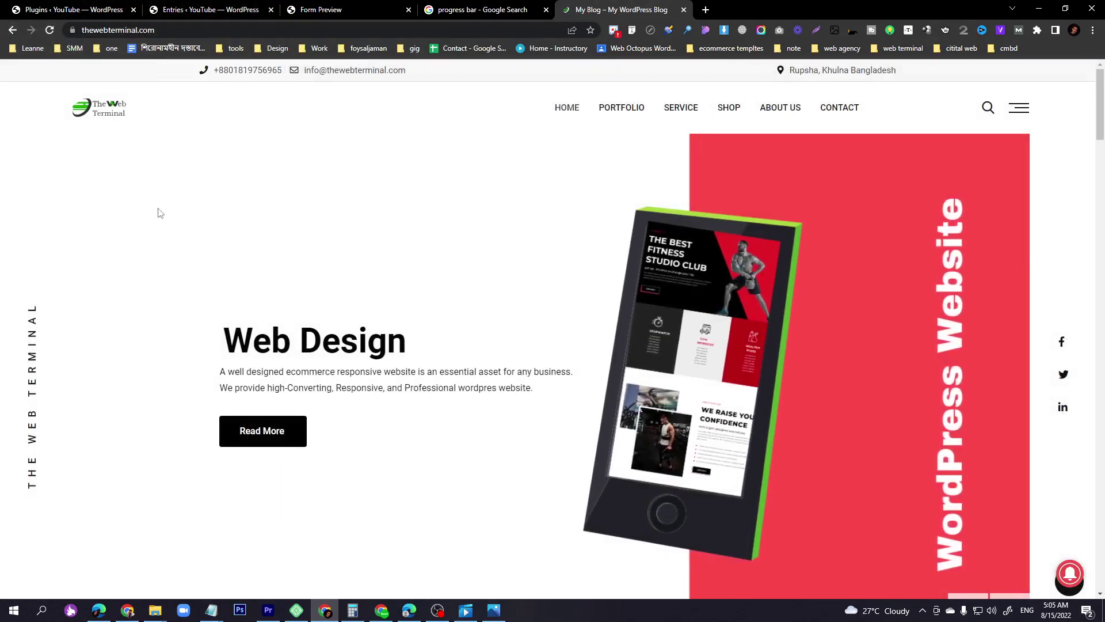
# Open the site's shop, dismiss the newsletter popup, and highlight the Elementor PRO price 5.00.
pyautogui.click(730, 111)
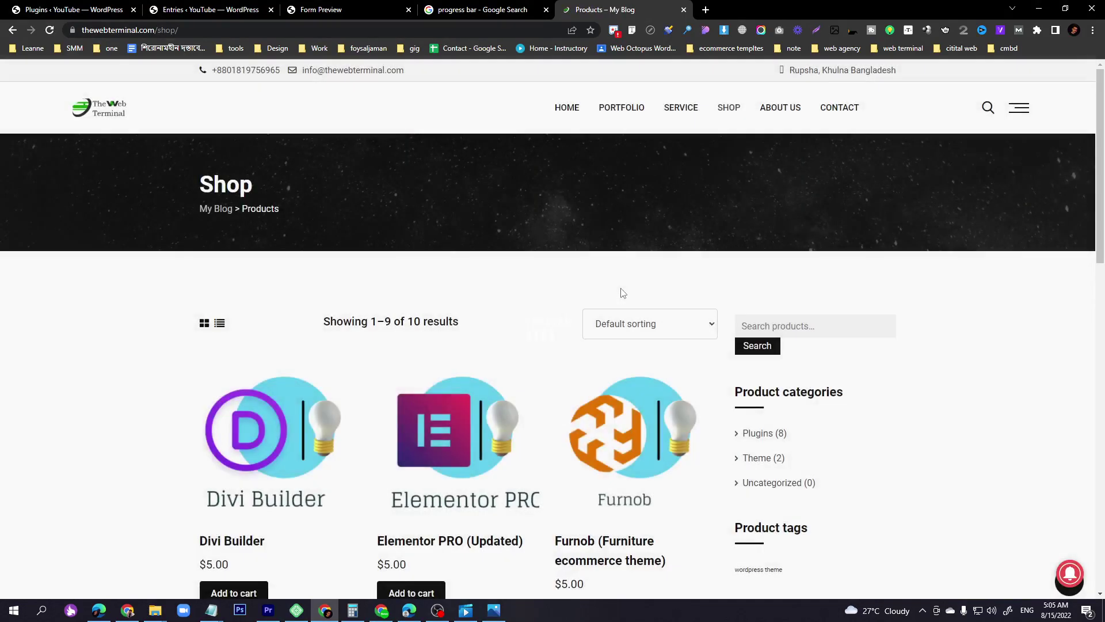
pyautogui.scroll(-6, 620, 291)
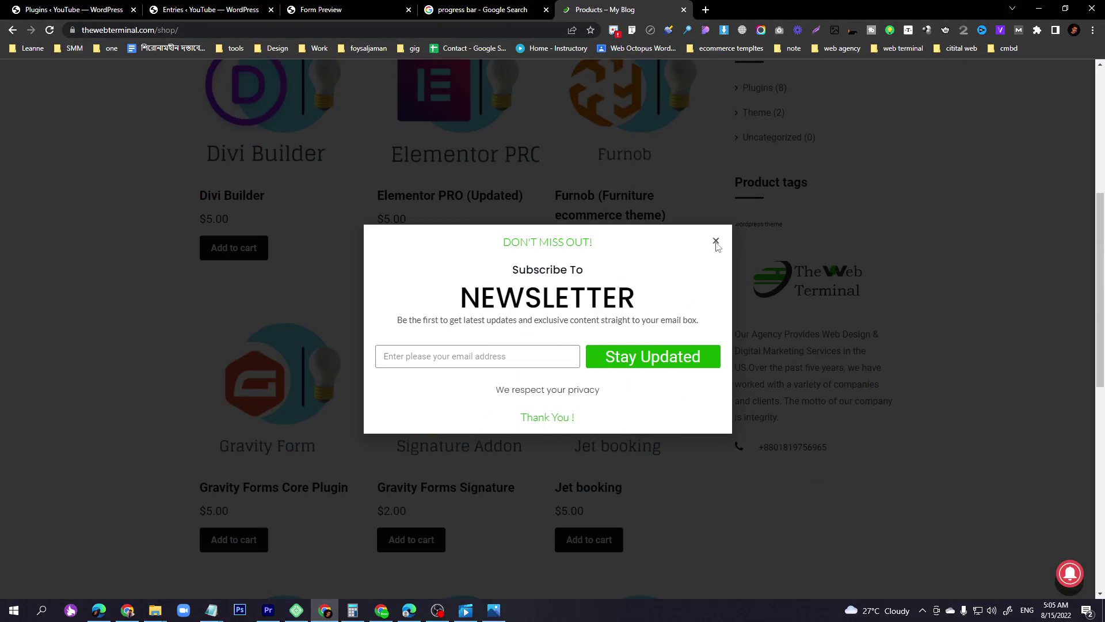
pyautogui.click(717, 242)
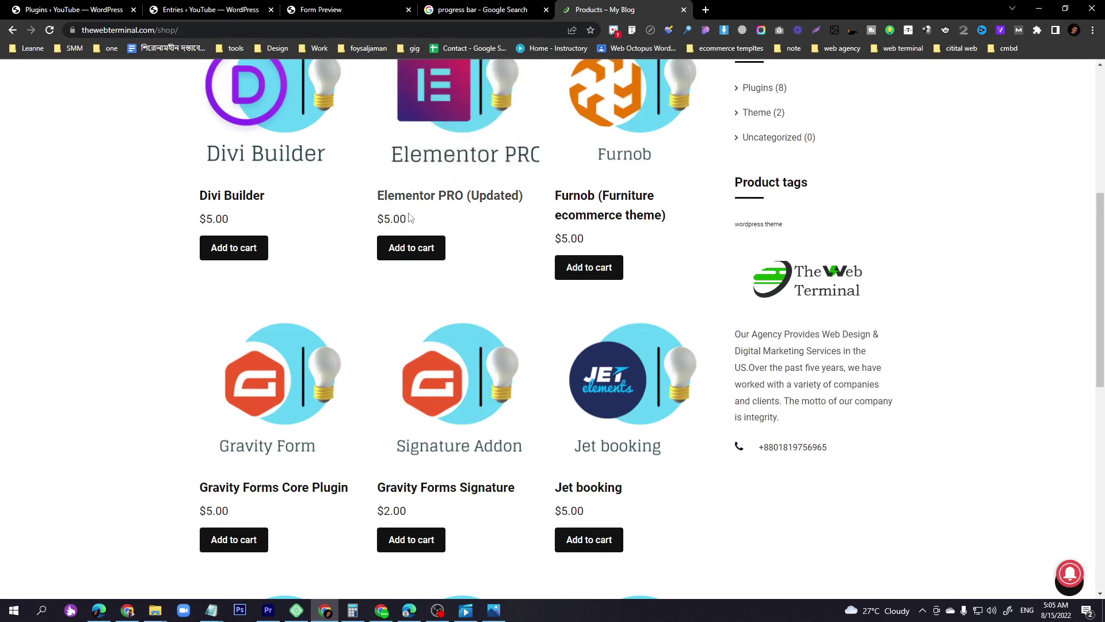
pyautogui.moveTo(408, 221); pyautogui.dragTo(385, 220)
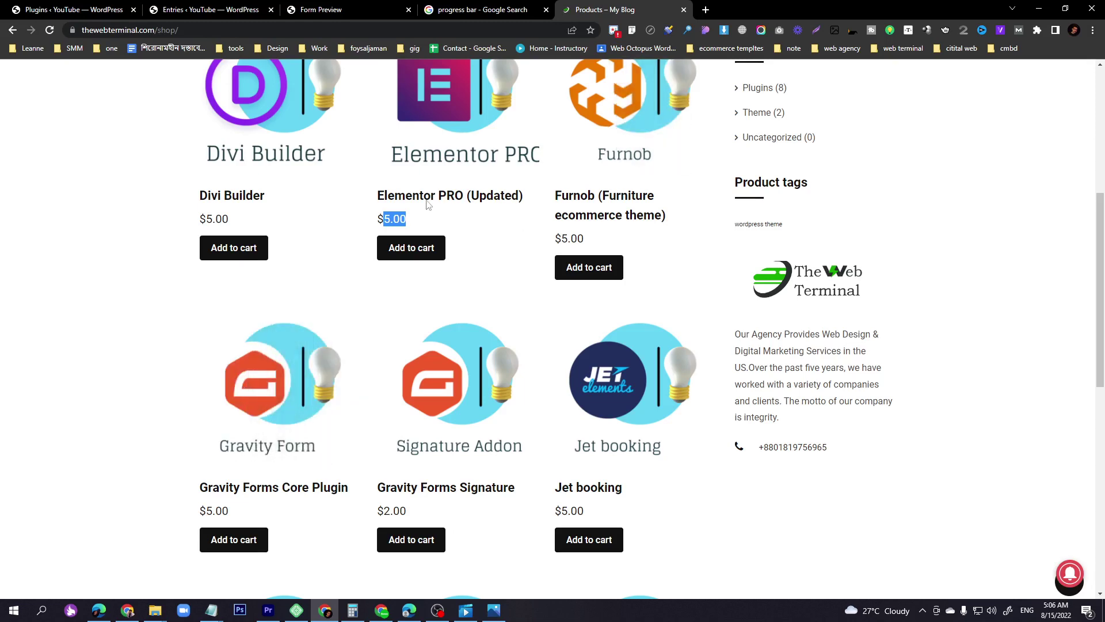
pyautogui.scroll(5, 432, 206)
# From the Forms list, open the payment form's PayPal feed settings.
pyautogui.click(220, 5)
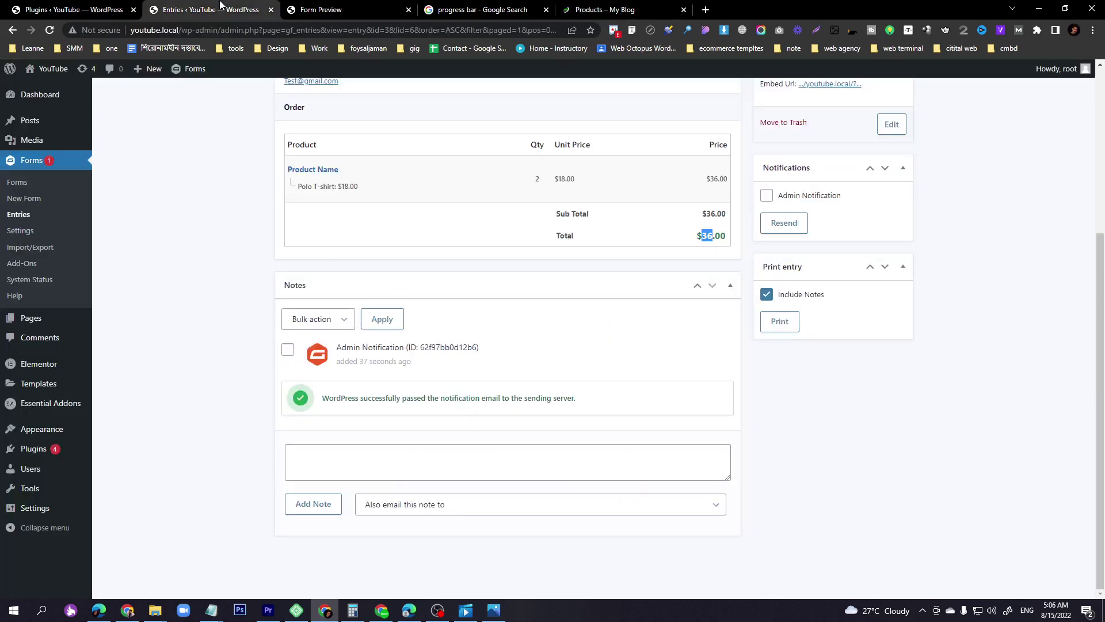
pyautogui.scroll(5, 239, 285)
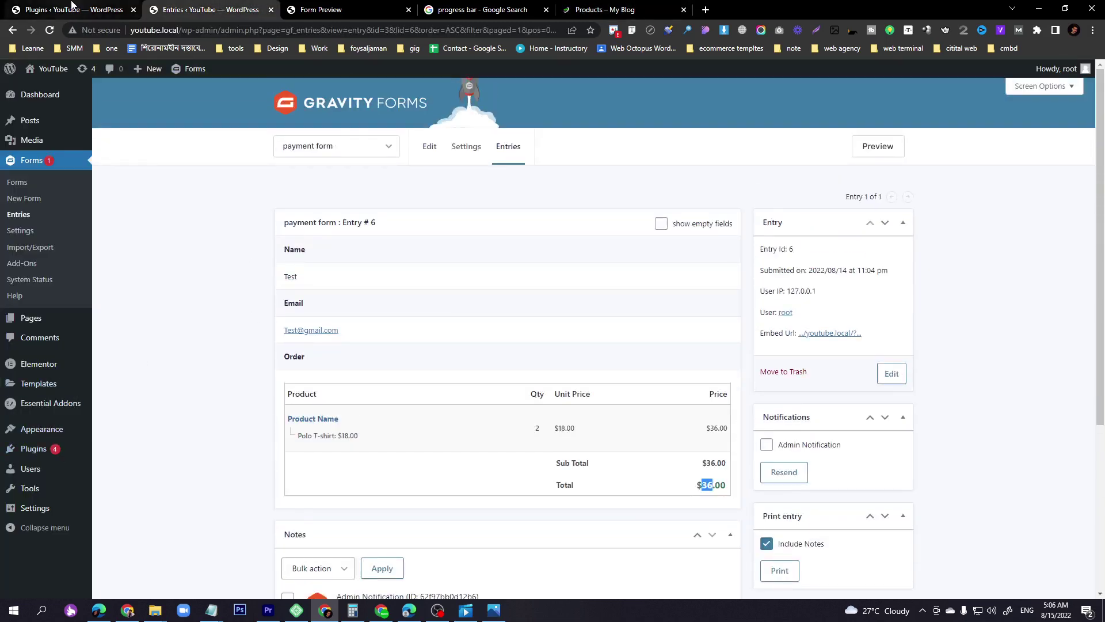
pyautogui.click(36, 448)
pyautogui.hotkey('alt', 'Left')
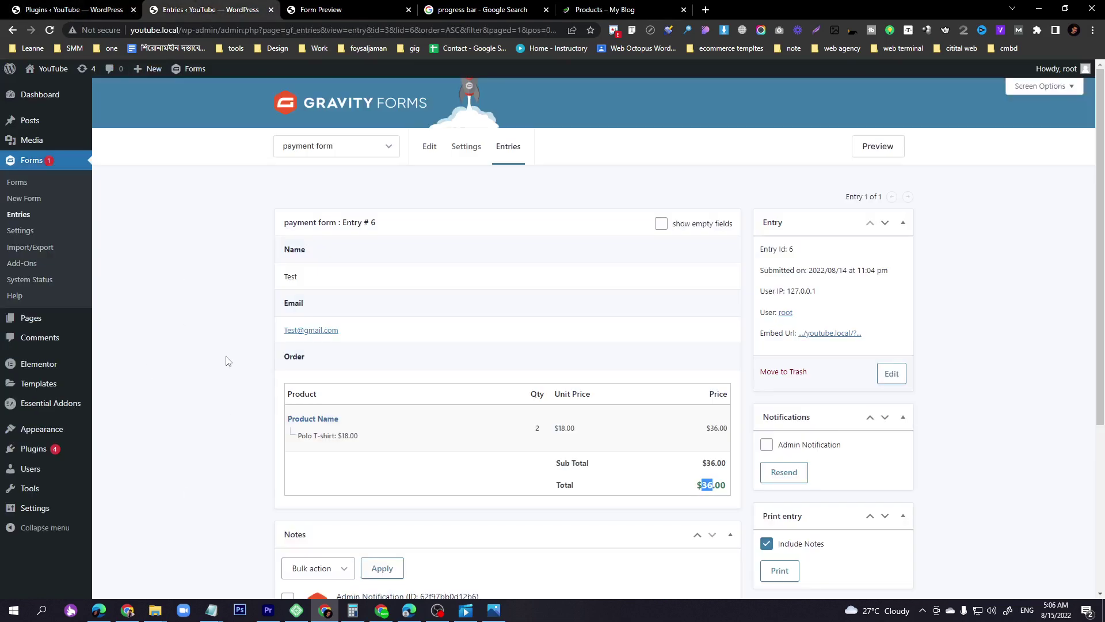
pyautogui.click(22, 184)
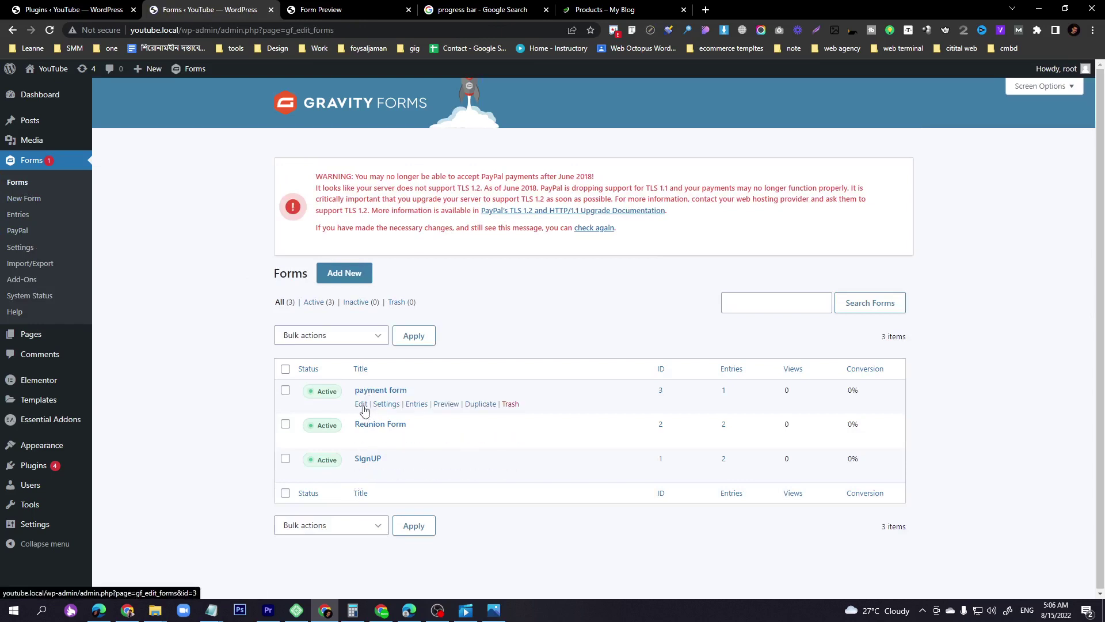
pyautogui.click(362, 392)
pyautogui.moveTo(268, 103)
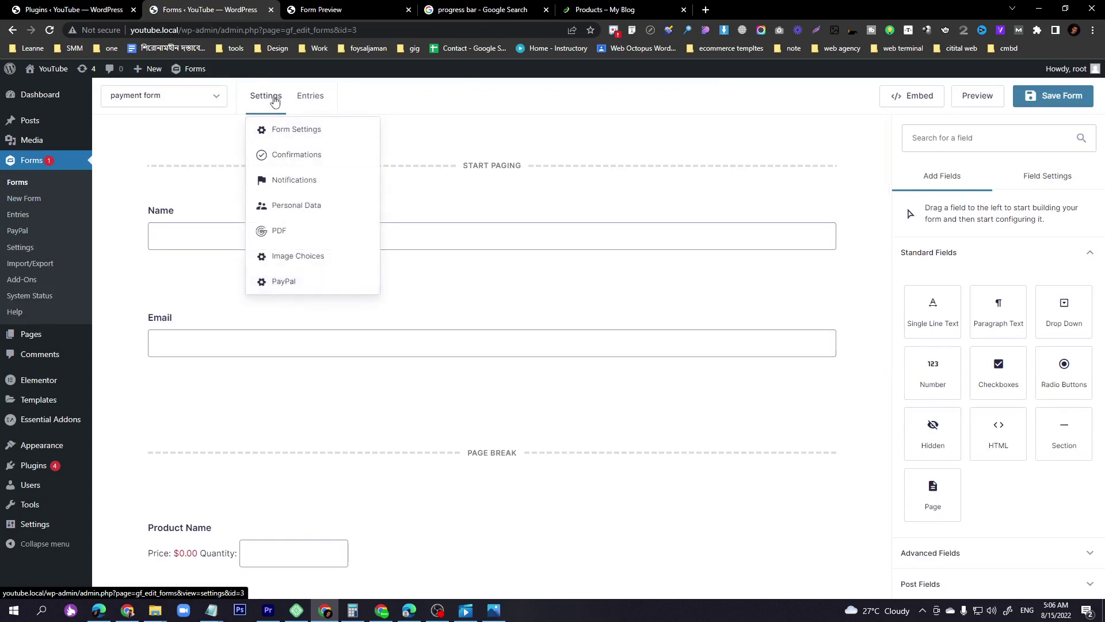
pyautogui.click(287, 283)
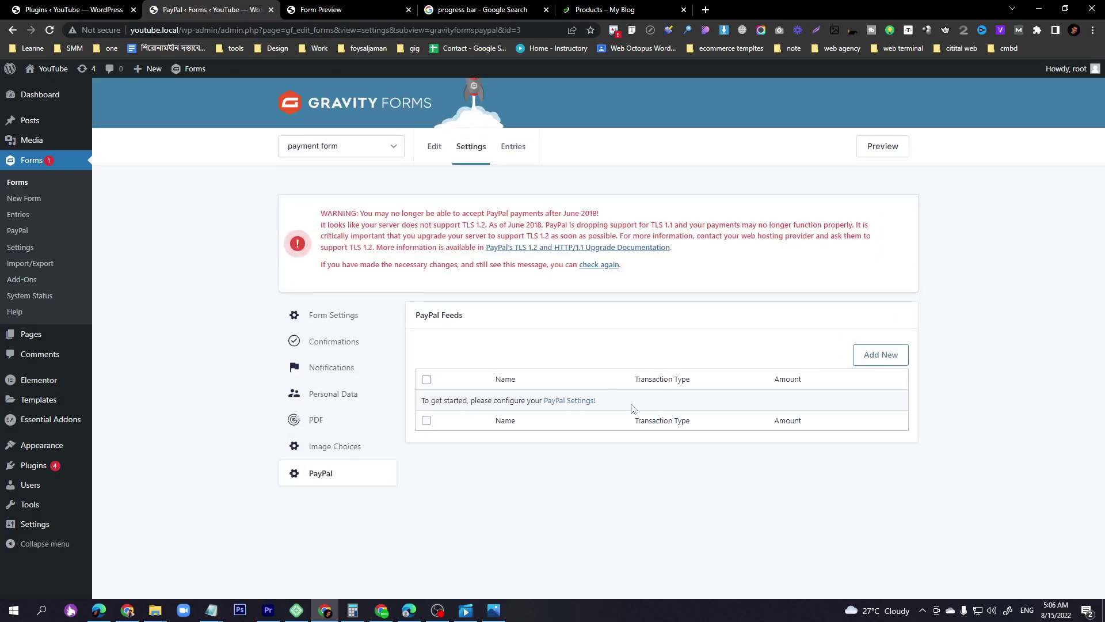
# Enable and save the PayPal IPN confirmation in global settings, then return to the form's feeds.
pyautogui.click(573, 401)
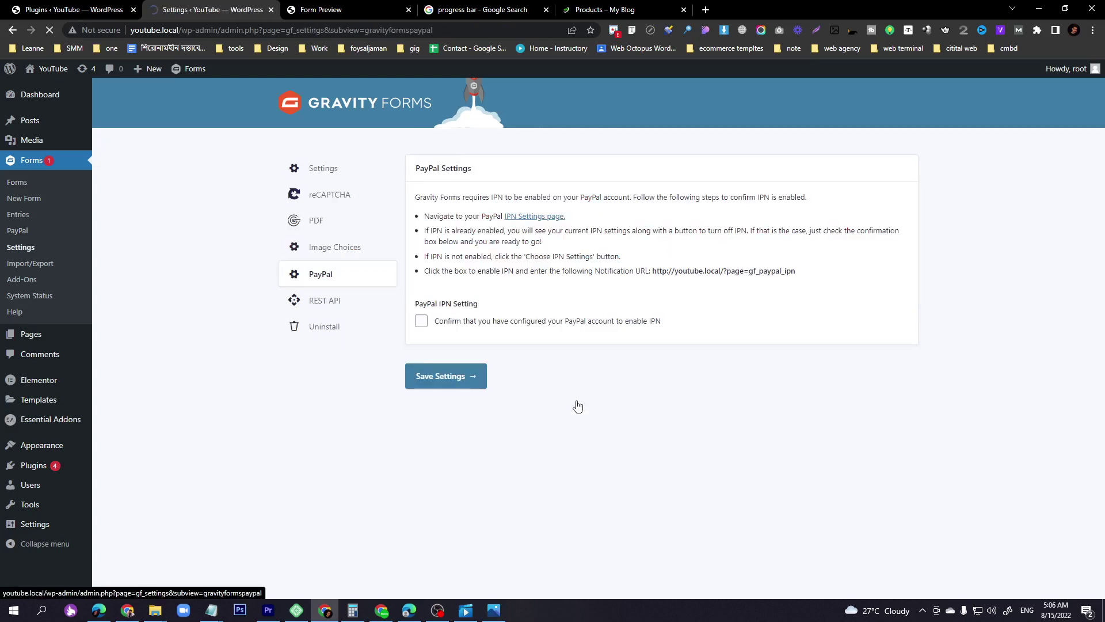
pyautogui.click(421, 324)
pyautogui.click(447, 377)
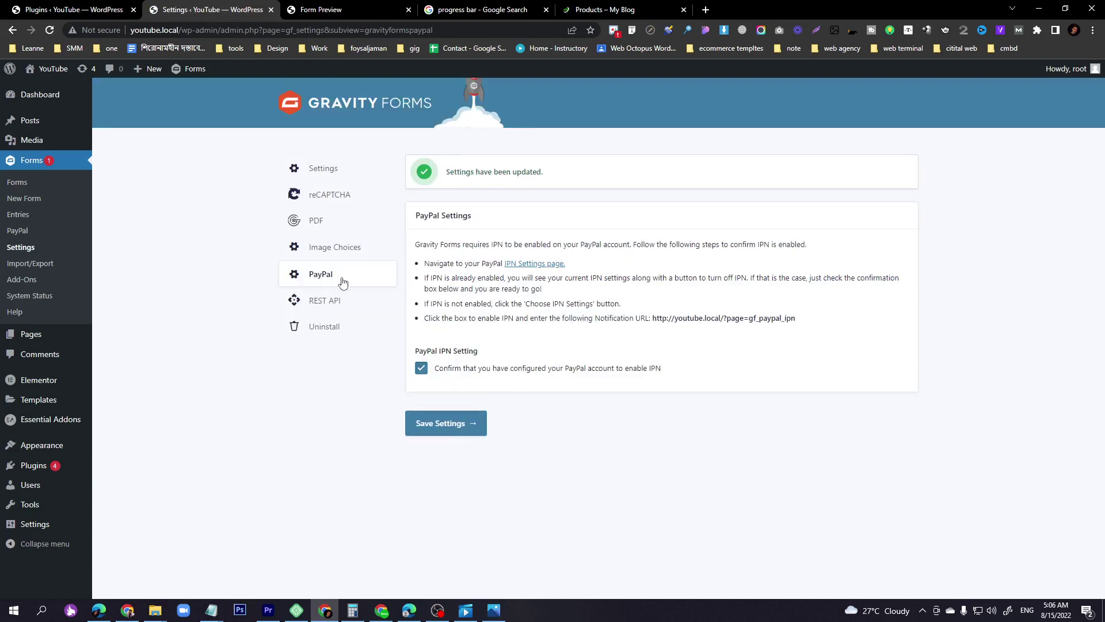
pyautogui.click(324, 279)
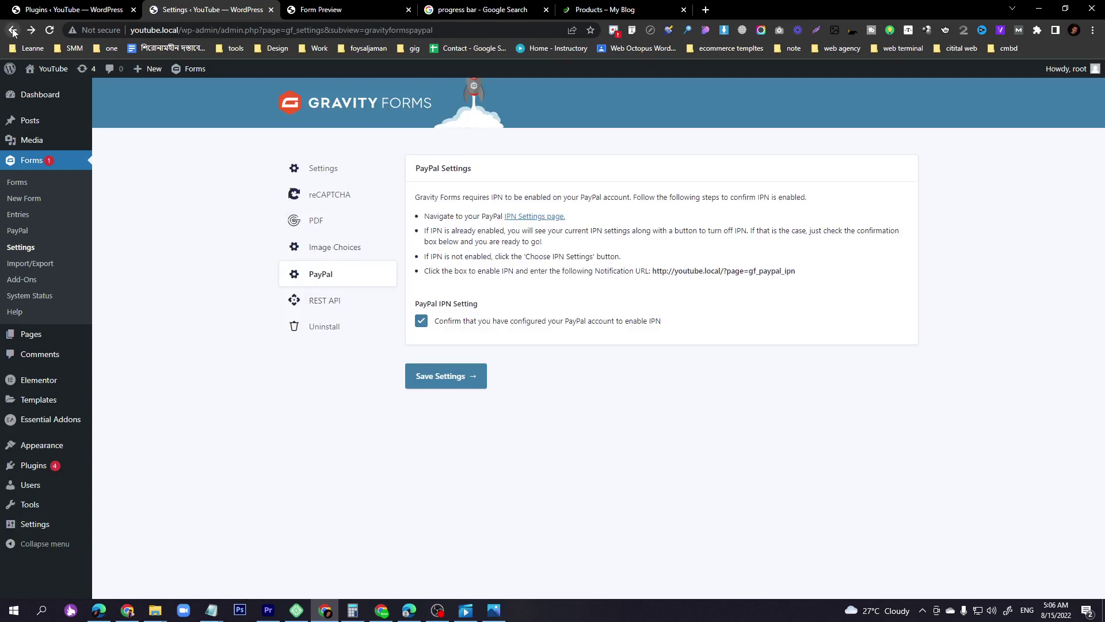
pyautogui.click(13, 30)
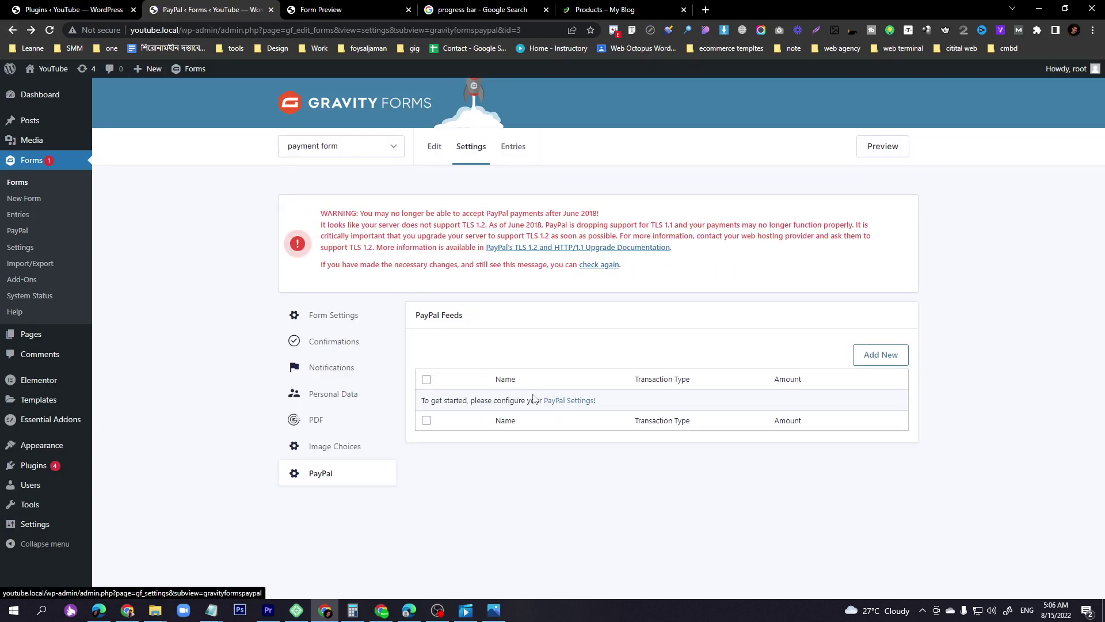
# Add a new PayPal feed with the PayPal email address and Products and Services transaction type.
pyautogui.click(885, 360)
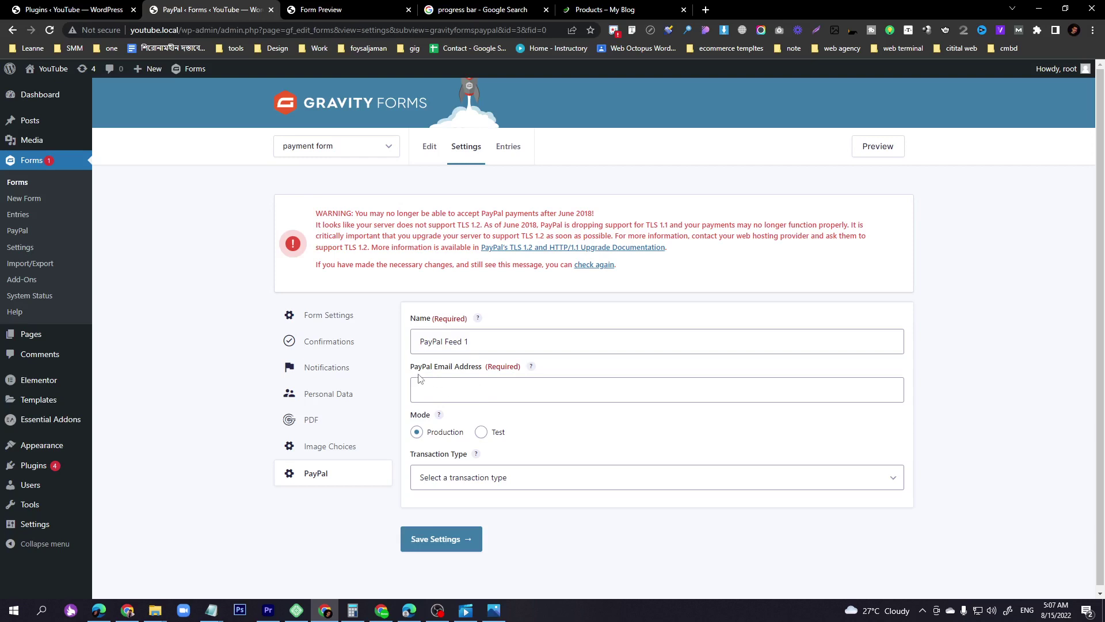
pyautogui.click(461, 391)
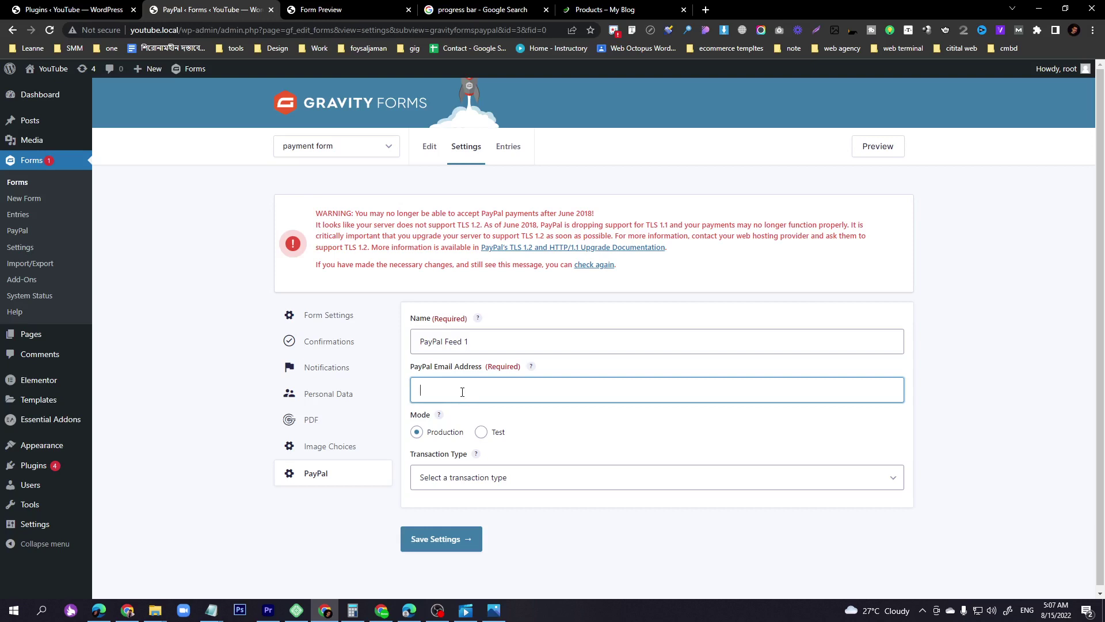
pyautogui.write('test@gmail.com')
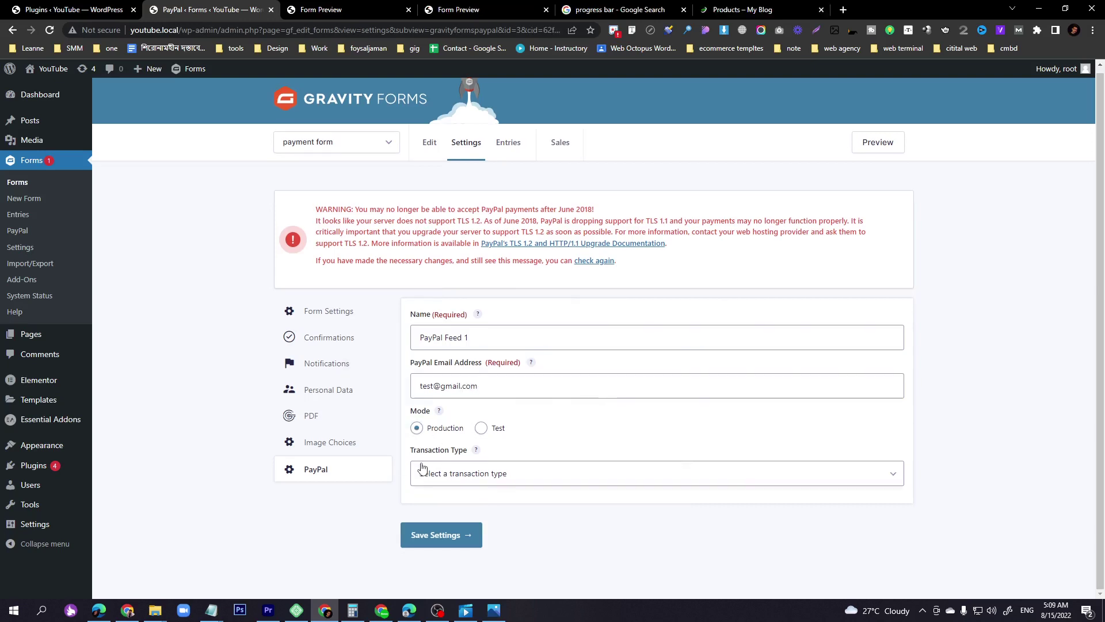
pyautogui.click(471, 478)
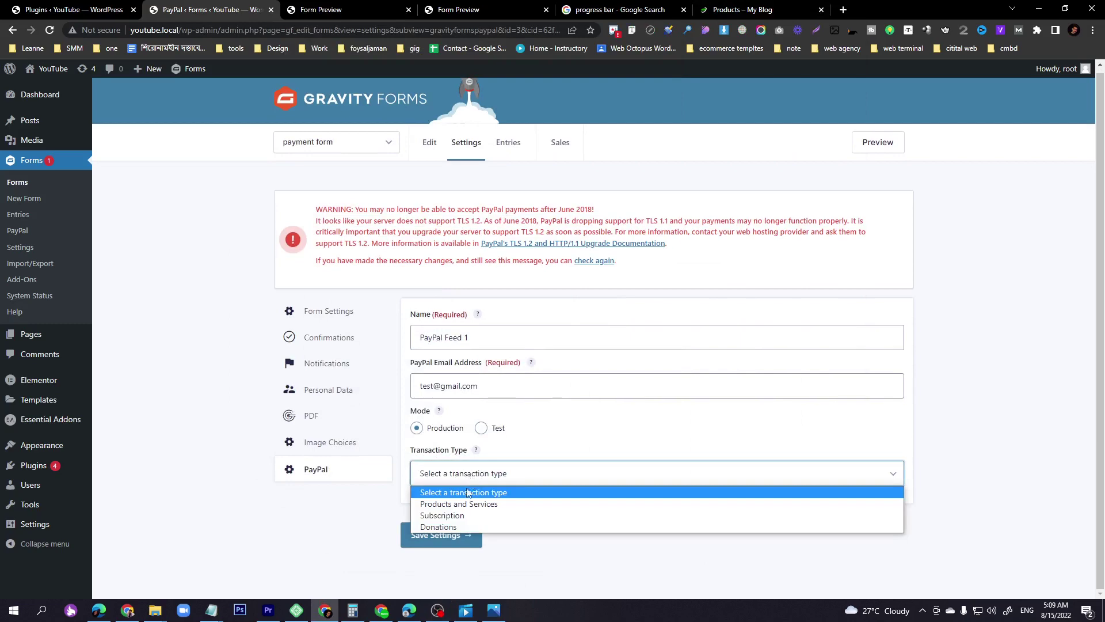
pyautogui.click(470, 505)
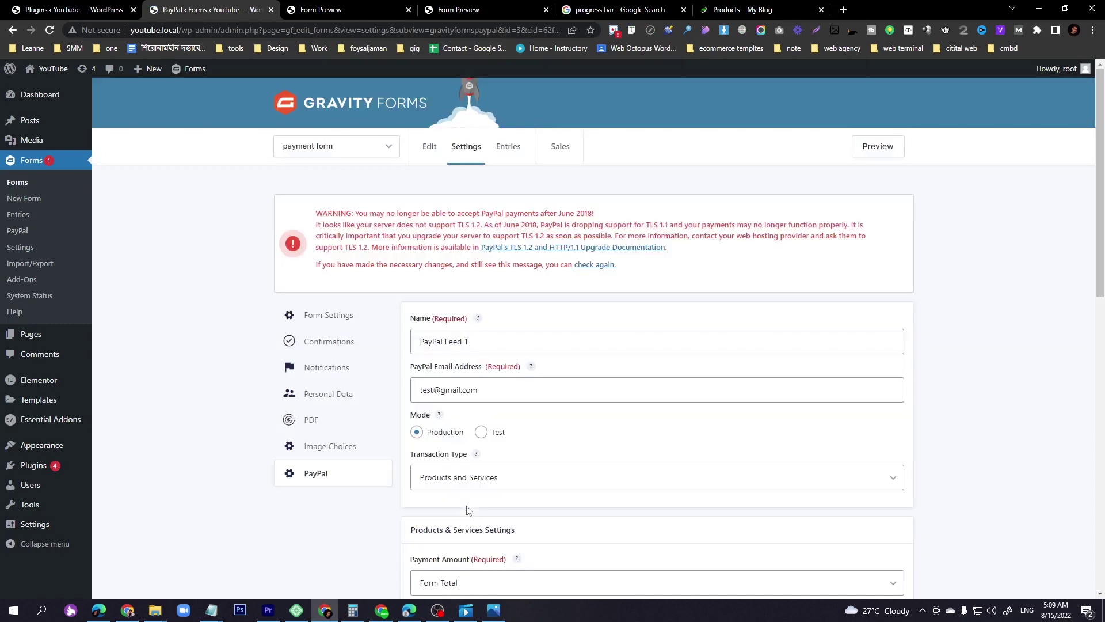
# Map the billing First Name and Email fields to the form's Name field.
pyautogui.scroll(-4, 469, 510)
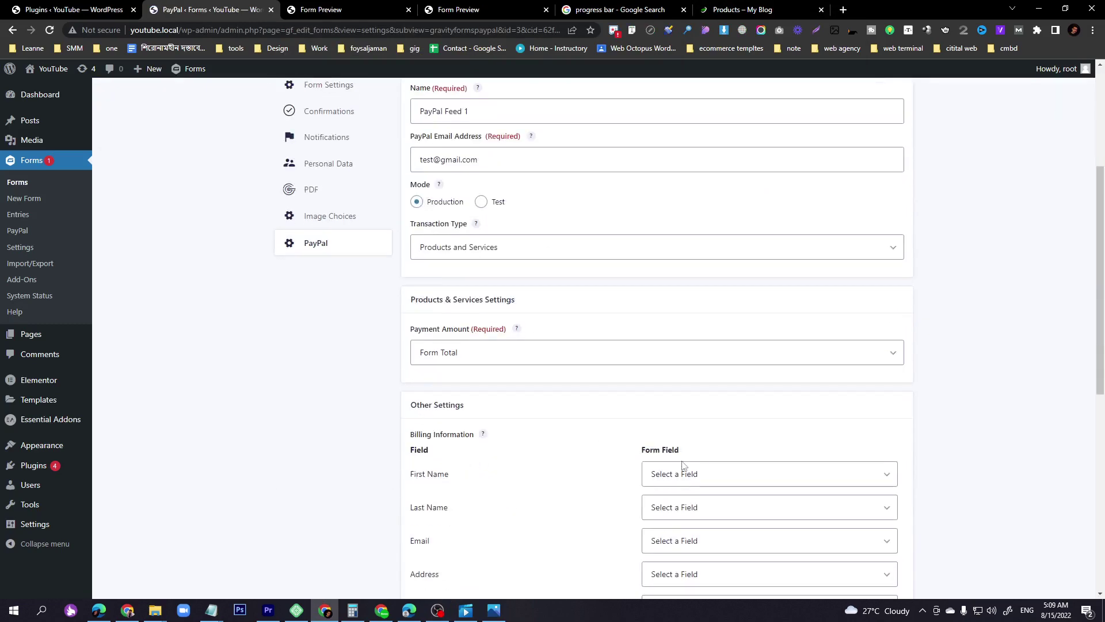
pyautogui.scroll(-2, 691, 466)
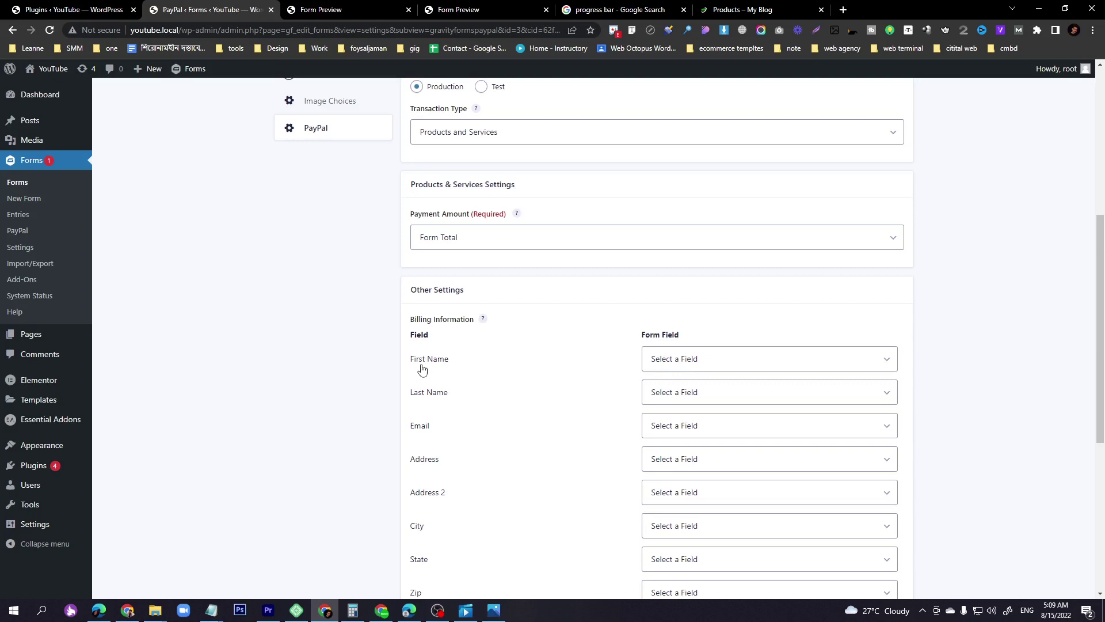
pyautogui.click(698, 360)
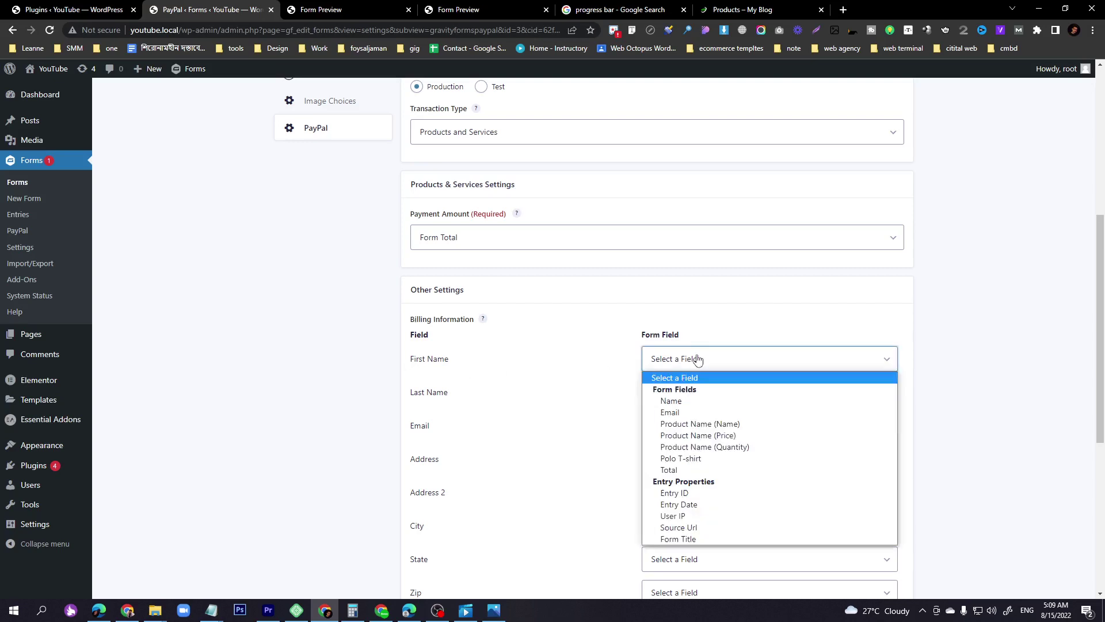
pyautogui.click(687, 412)
pyautogui.click(678, 427)
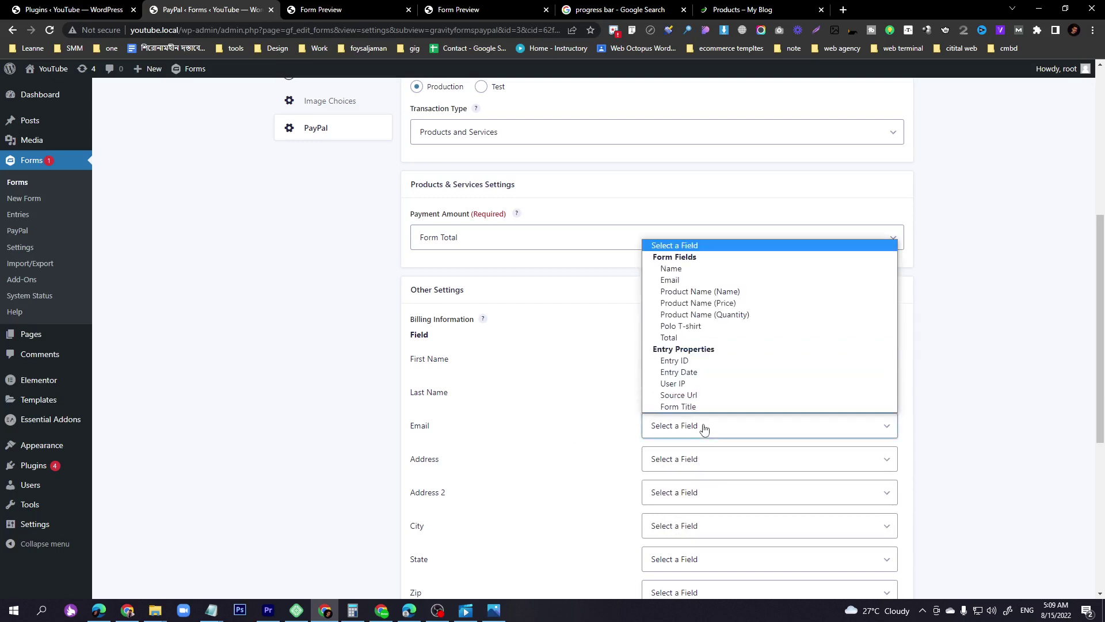
pyautogui.click(686, 270)
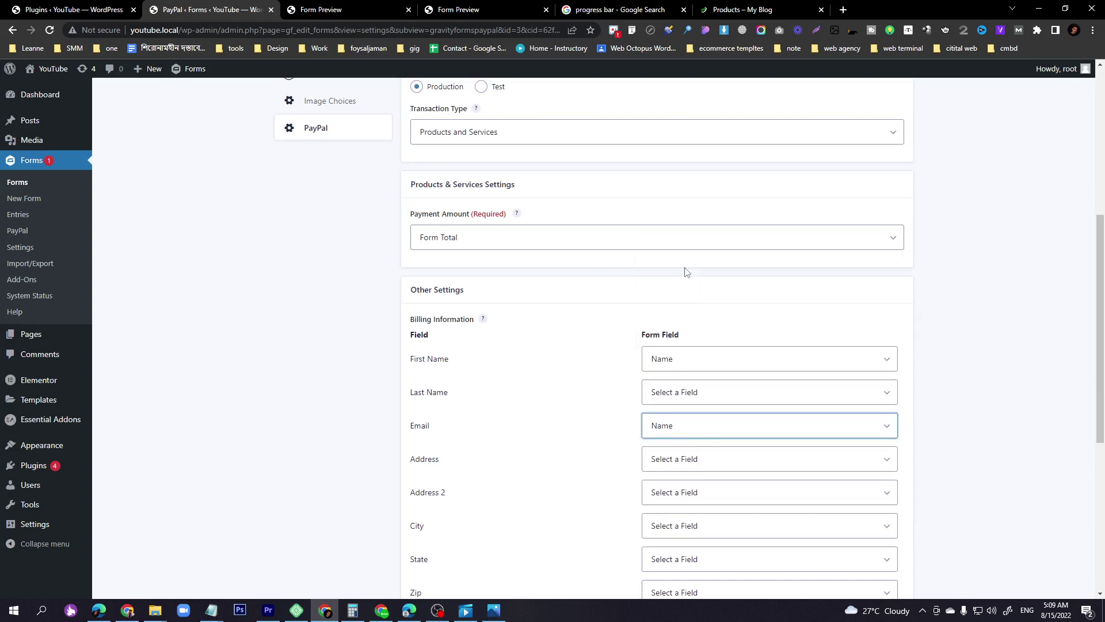
# Save PayPal Feed 1 and return to the PayPal Feeds list showing it Active.
pyautogui.scroll(-6, 685, 272)
pyautogui.scroll(3, 569, 309)
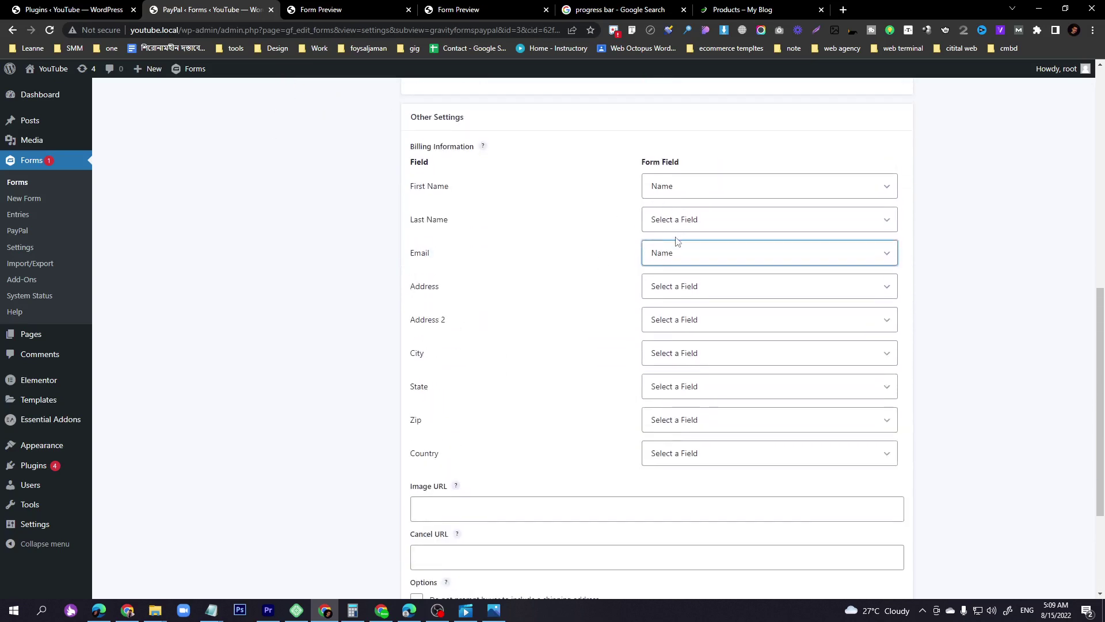
pyautogui.scroll(-3, 669, 252)
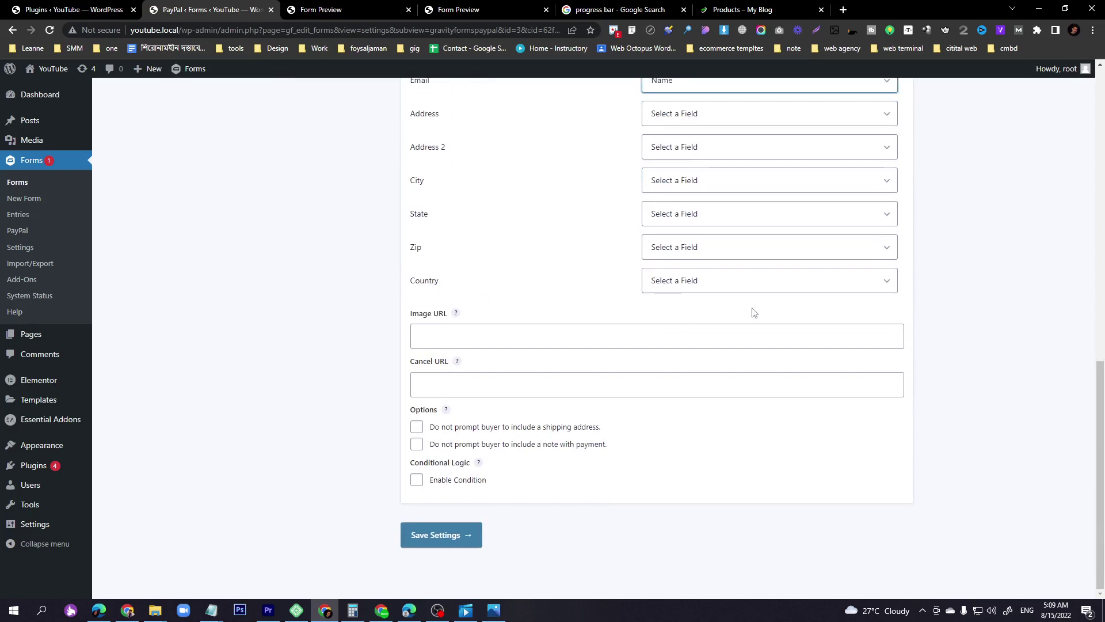
pyautogui.click(458, 535)
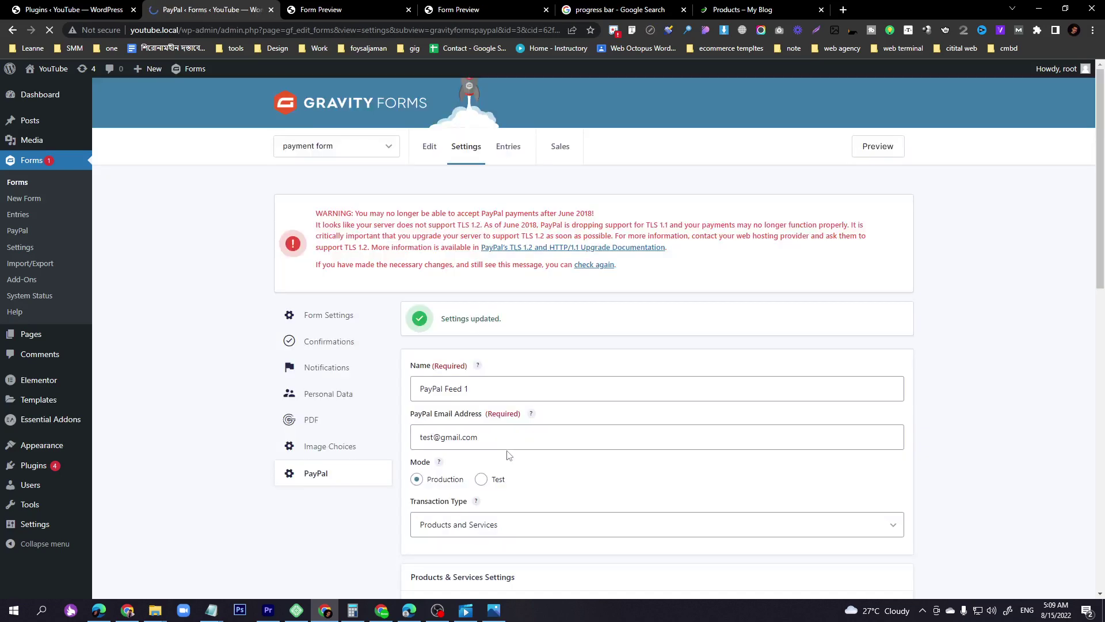
pyautogui.scroll(-5, 508, 454)
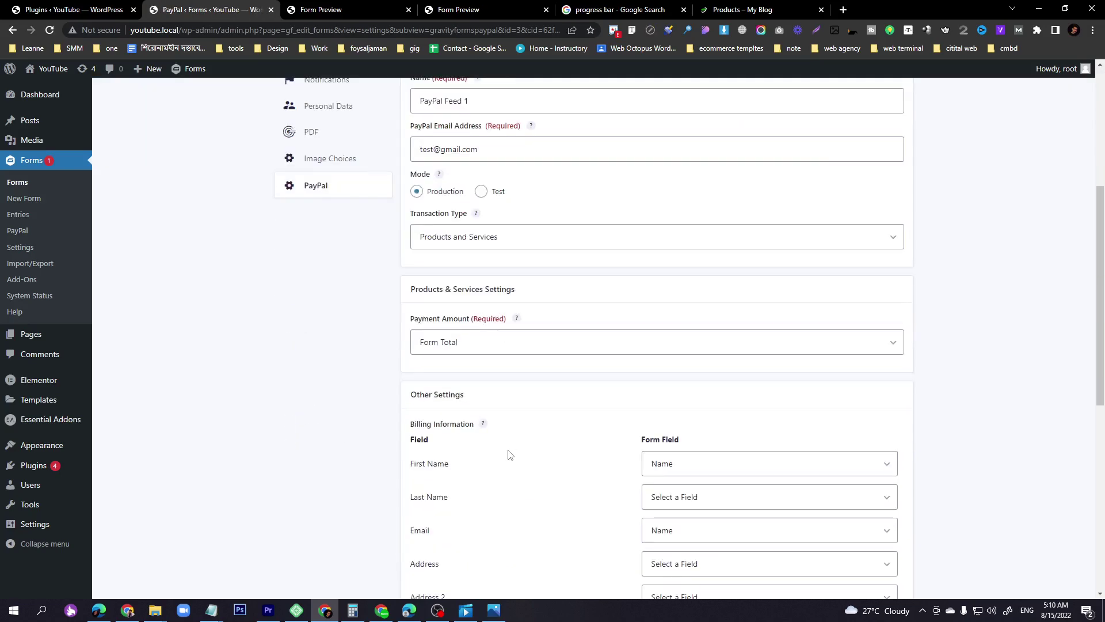
pyautogui.scroll(4, 509, 455)
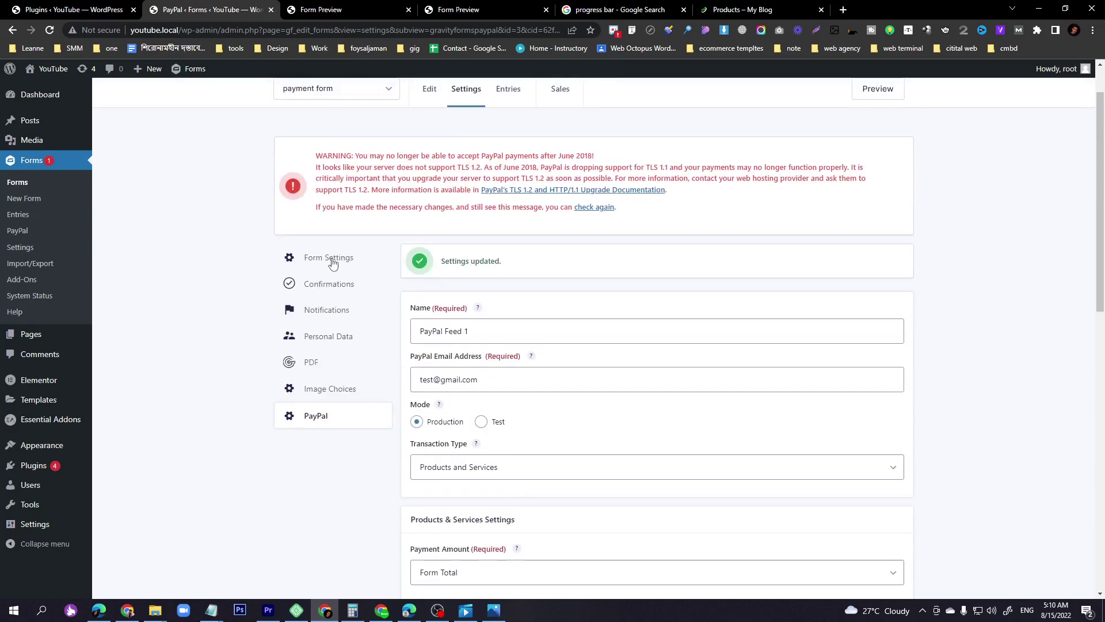
pyautogui.click(349, 415)
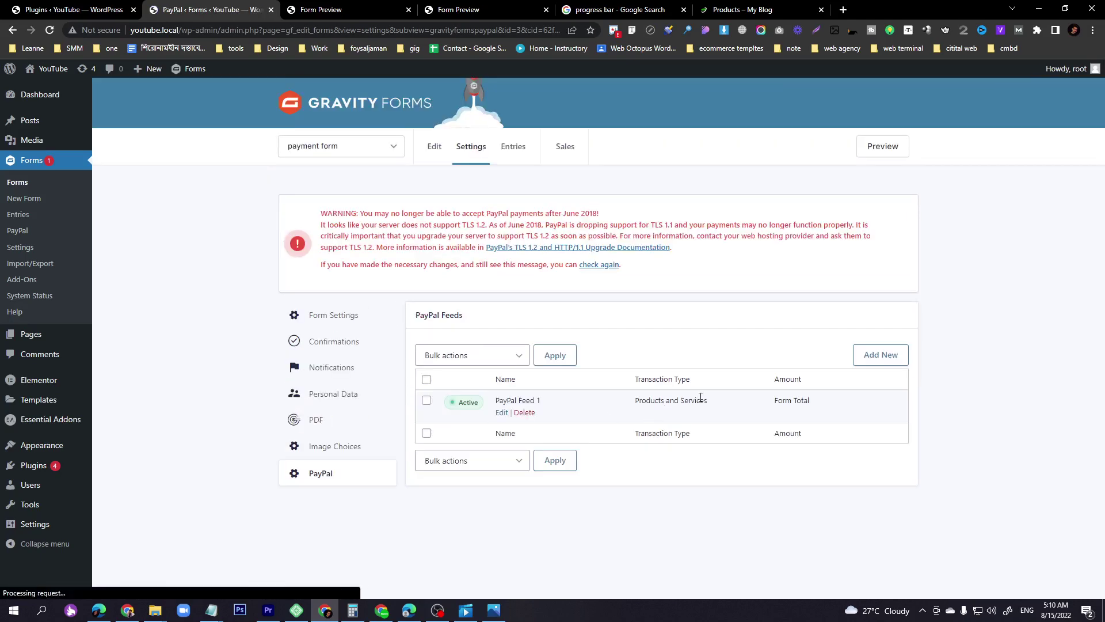
pyautogui.click(328, 9)
# Reload the form preview and enter the customer's name and email on the Contact Info step.
pyautogui.click(12, 30)
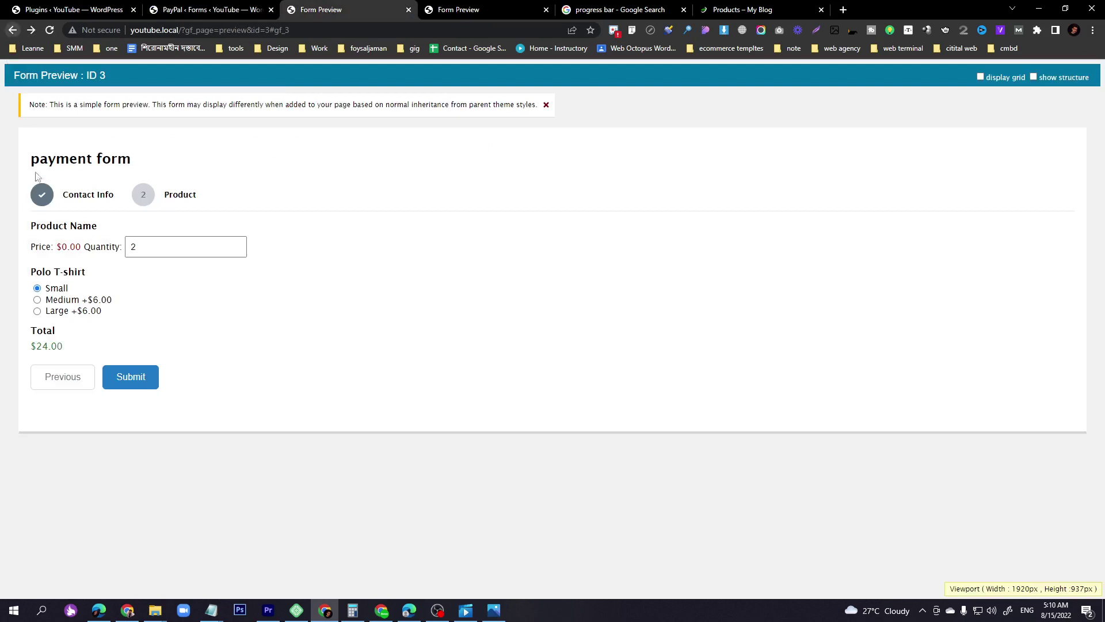
pyautogui.click(12, 29)
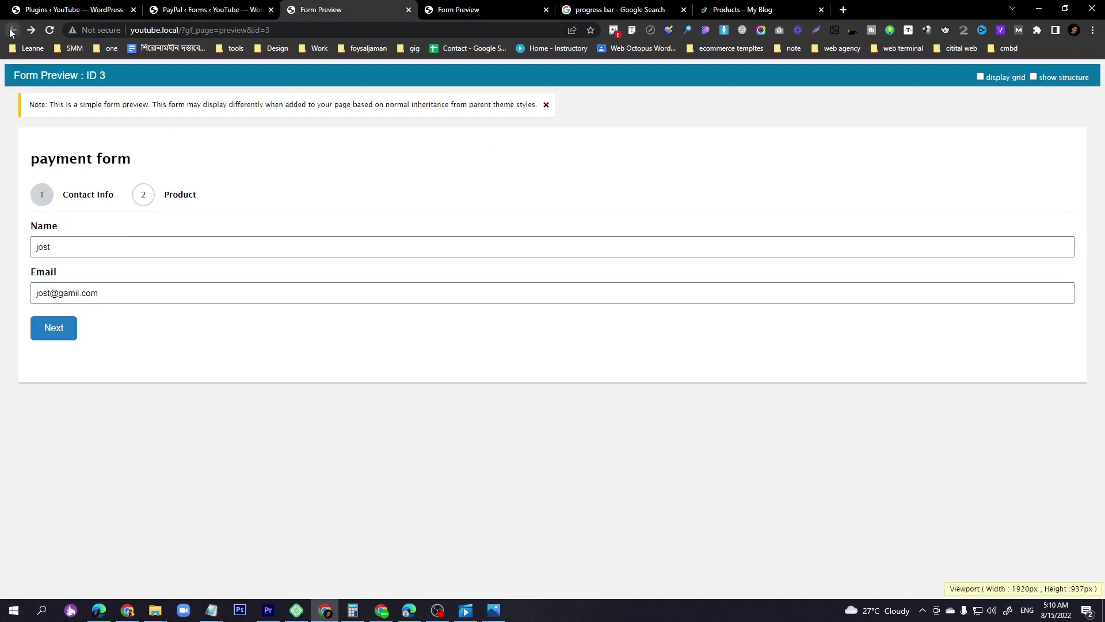
pyautogui.click(49, 30)
pyautogui.click(72, 248)
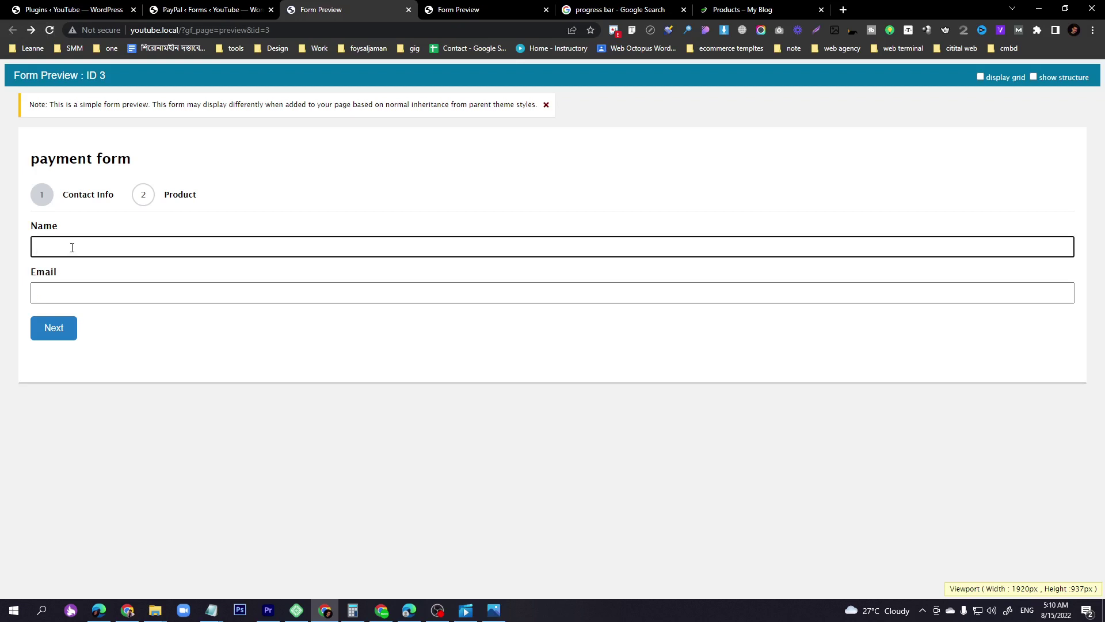
pyautogui.write('gost')
pyautogui.hotkey('ctrl', 'a')
pyautogui.press('Down')
pyautogui.press('Down')
pyautogui.press('Down')
pyautogui.press('Down')
pyautogui.click(72, 294)
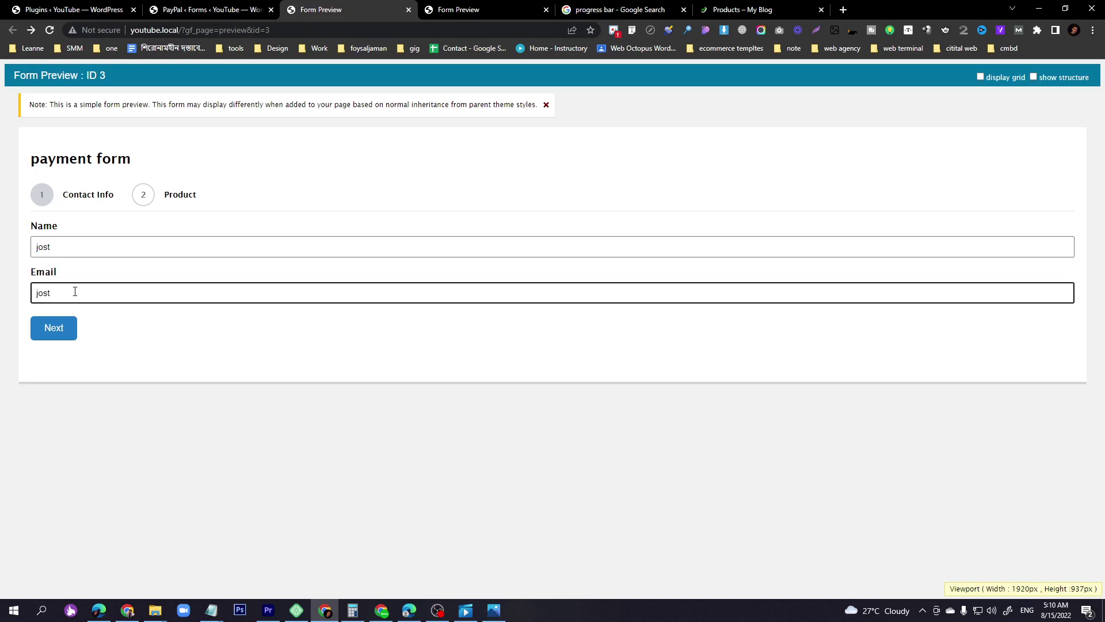
# Order a Small Polo T-shirt at quantity 2 and submit the $24.00 total to PayPal.
pyautogui.click(62, 336)
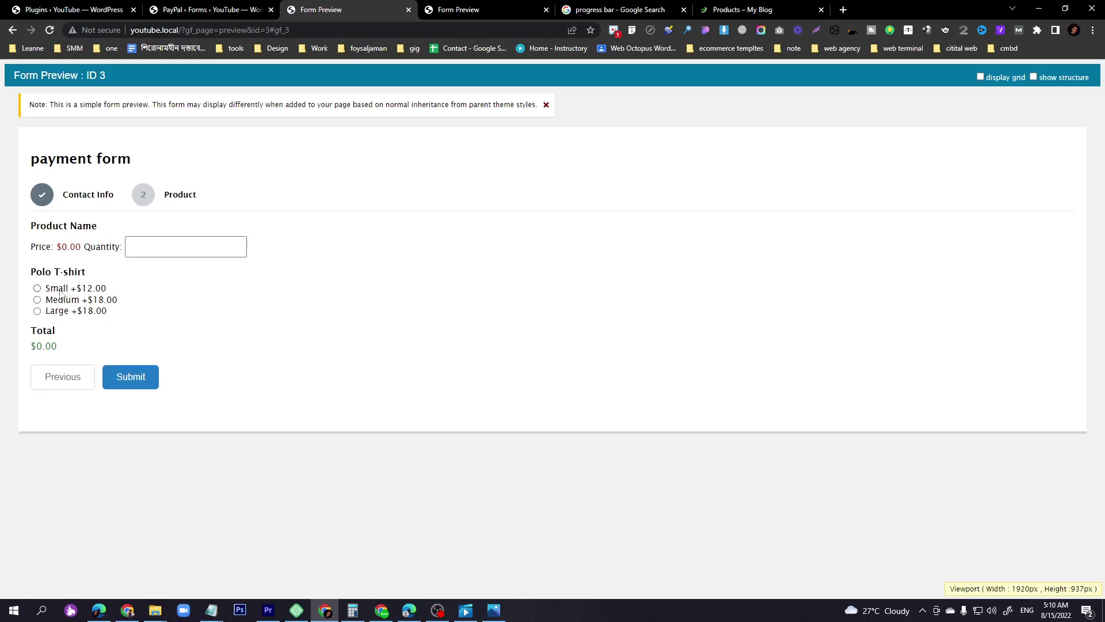
pyautogui.click(60, 294)
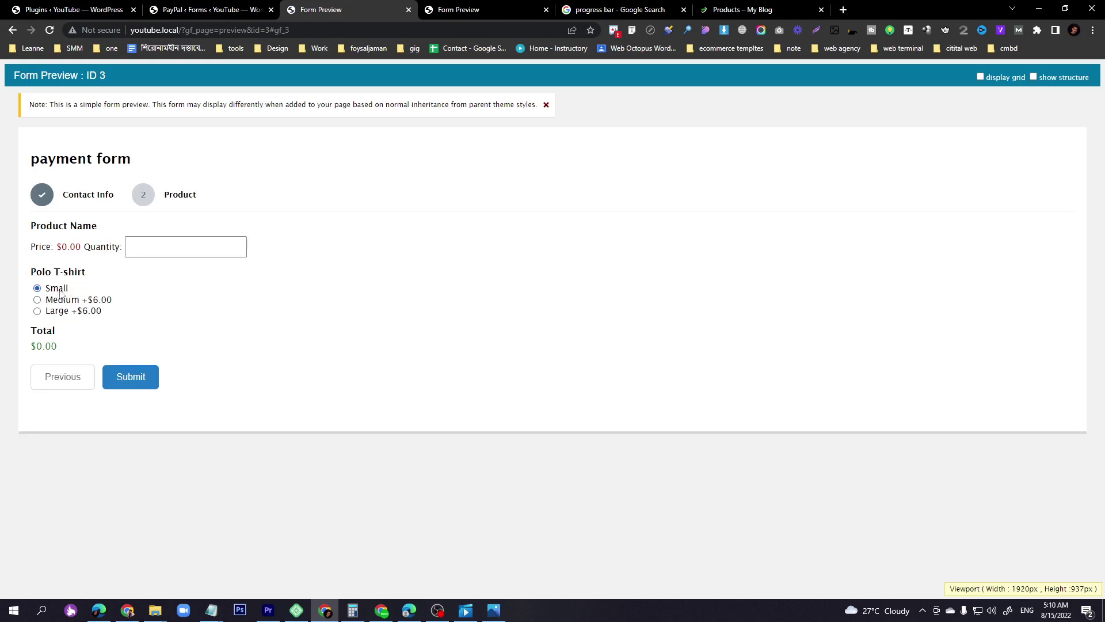
pyautogui.click(236, 245)
pyautogui.click(237, 245)
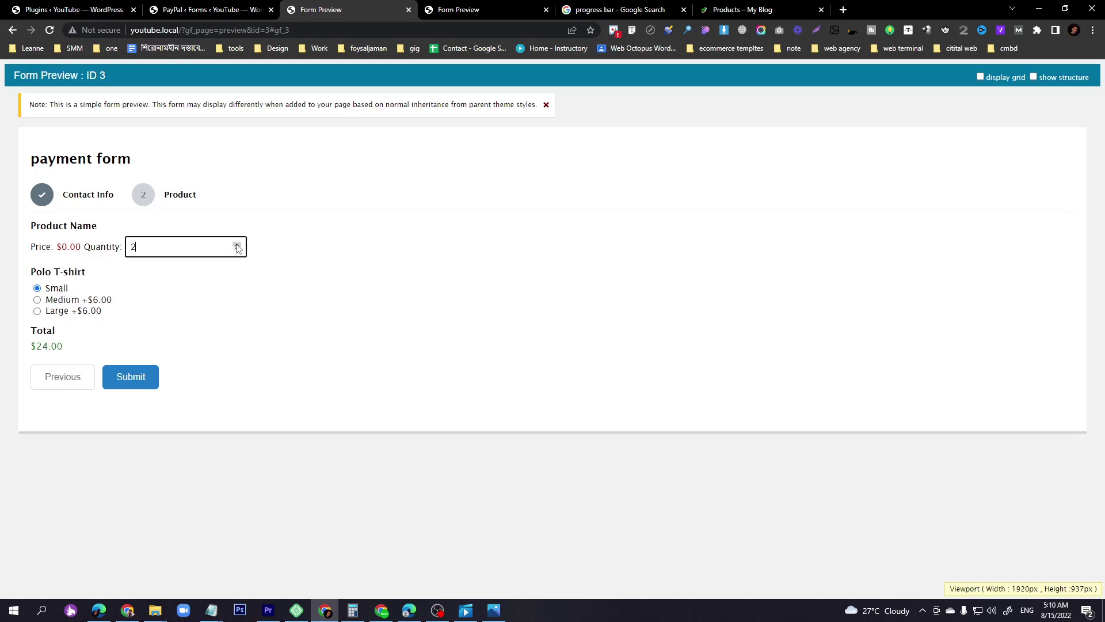
pyautogui.click(131, 383)
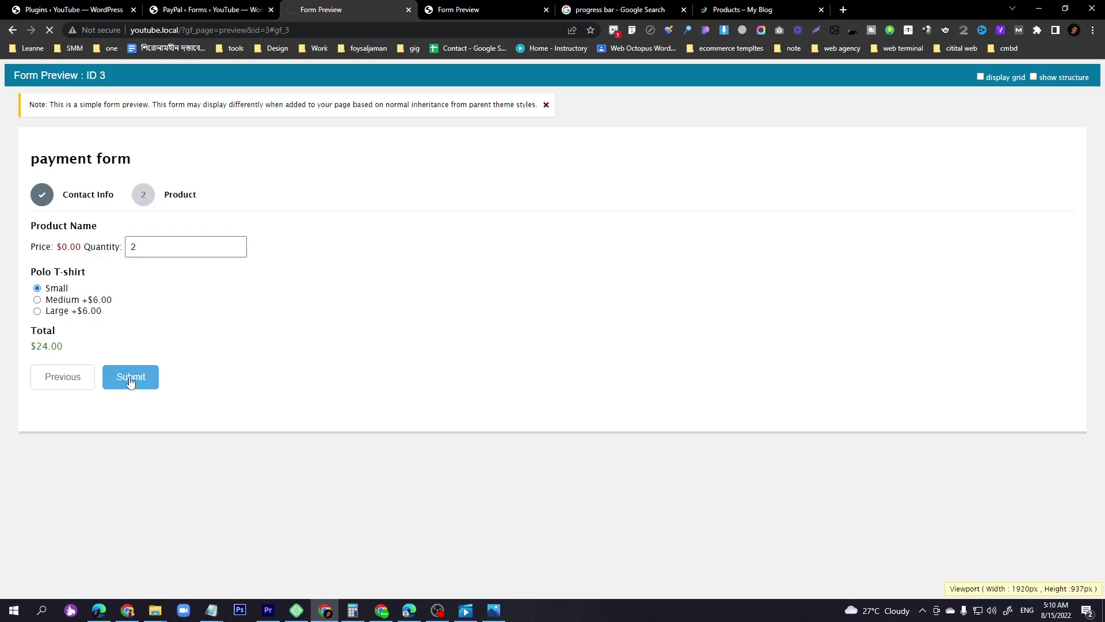